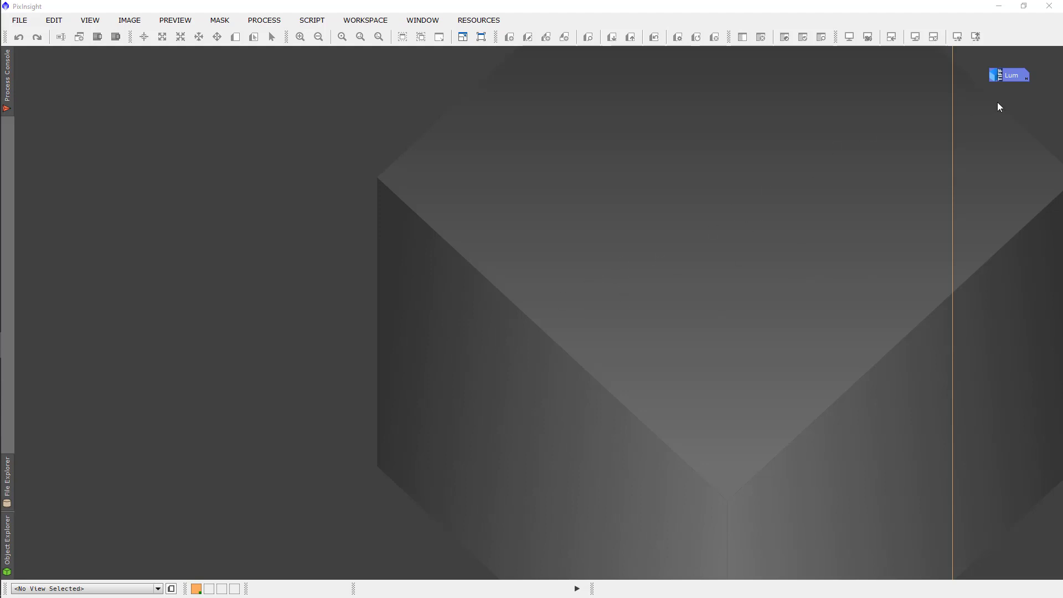
Open Lum.tif, the 3326×2504 luminance image, in its own window.
mouse_move(1010, 76)
double_click(1012, 74)
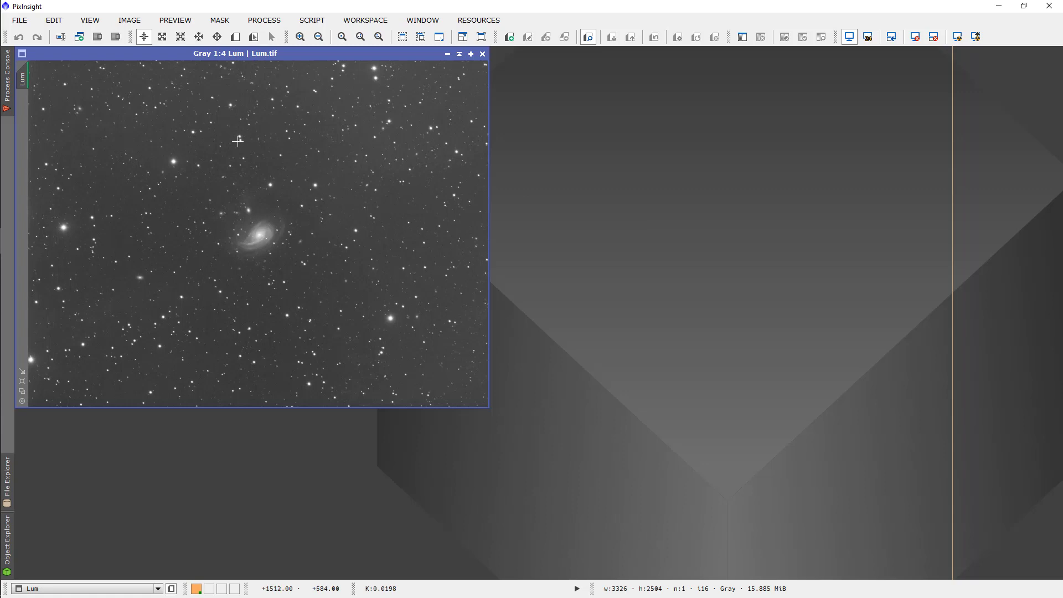
Crop Lum with DynamicCrop to a 1388×1124 region around the galaxy, then close the tool.
click(262, 22)
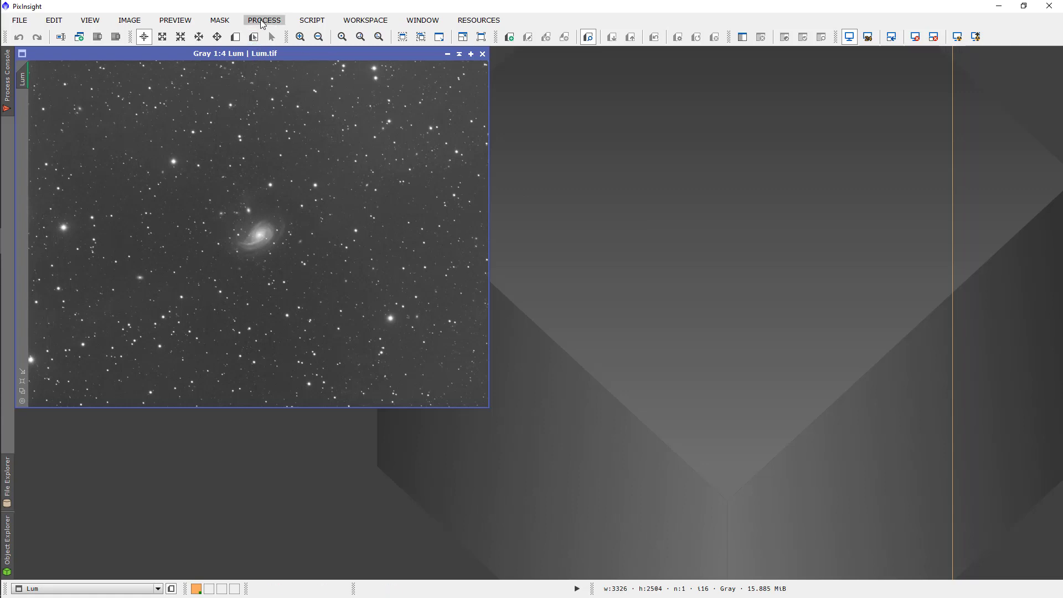
mouse_move(318, 36)
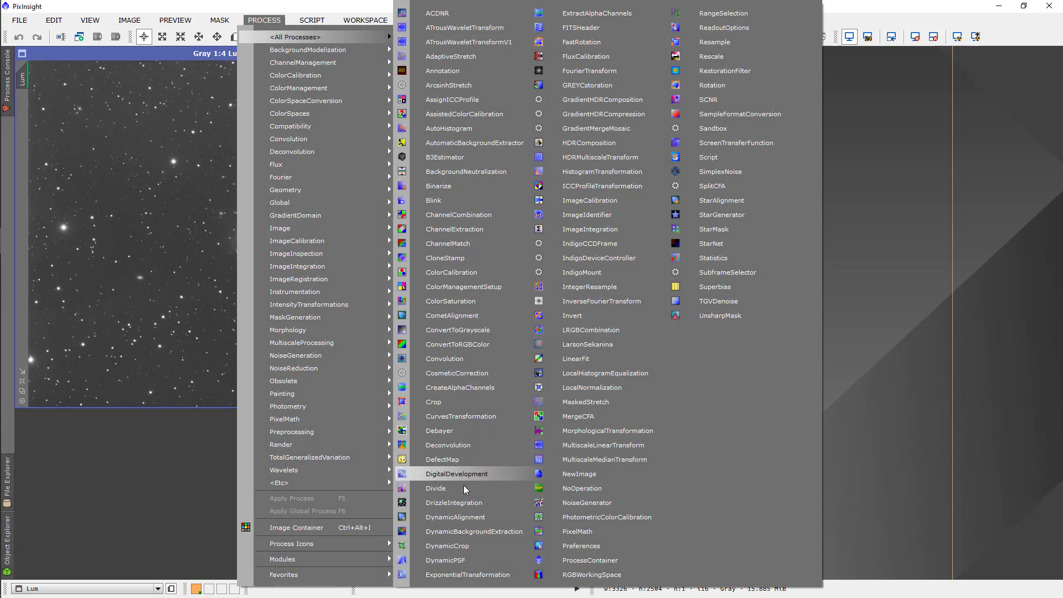
click(452, 545)
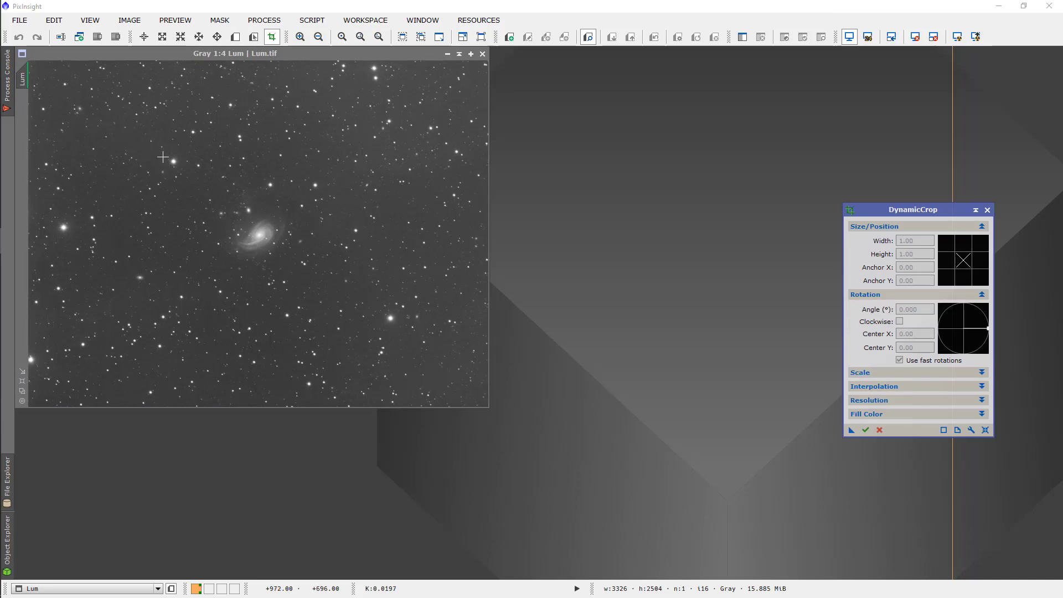
drag(161, 152, 352, 307)
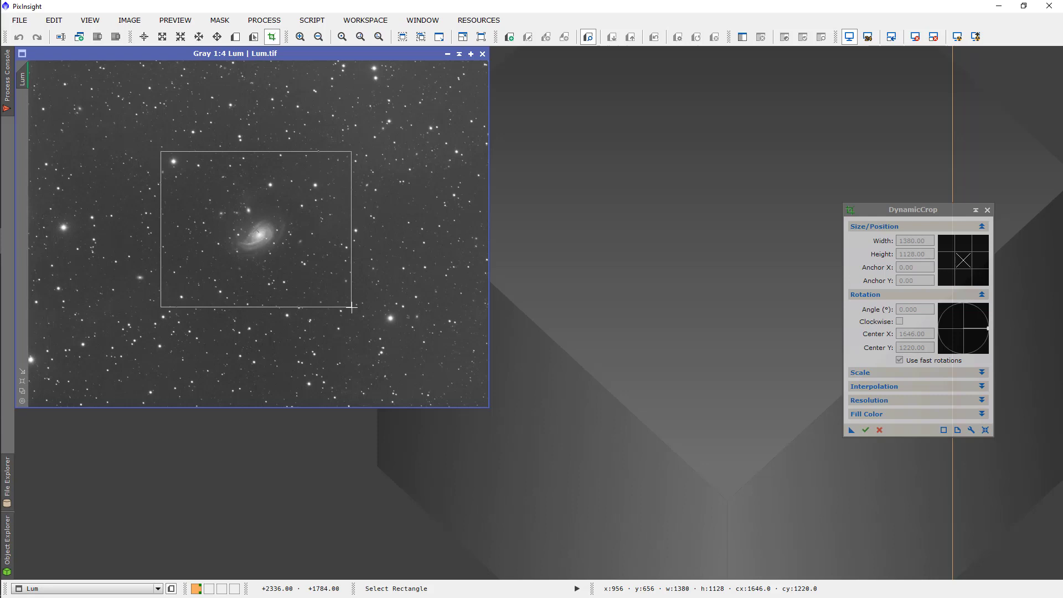
key(Return)
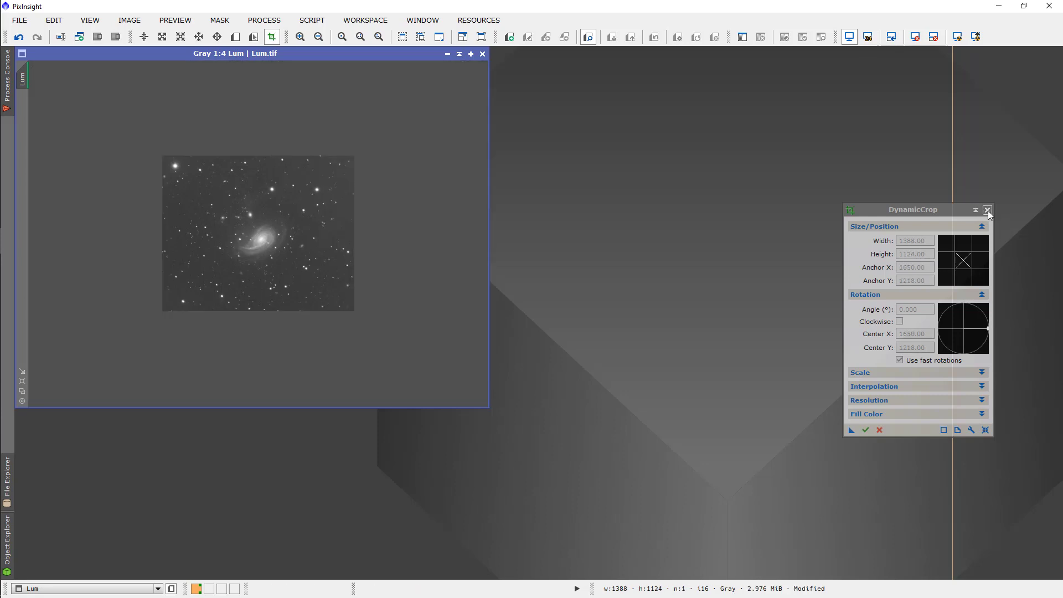
click(988, 210)
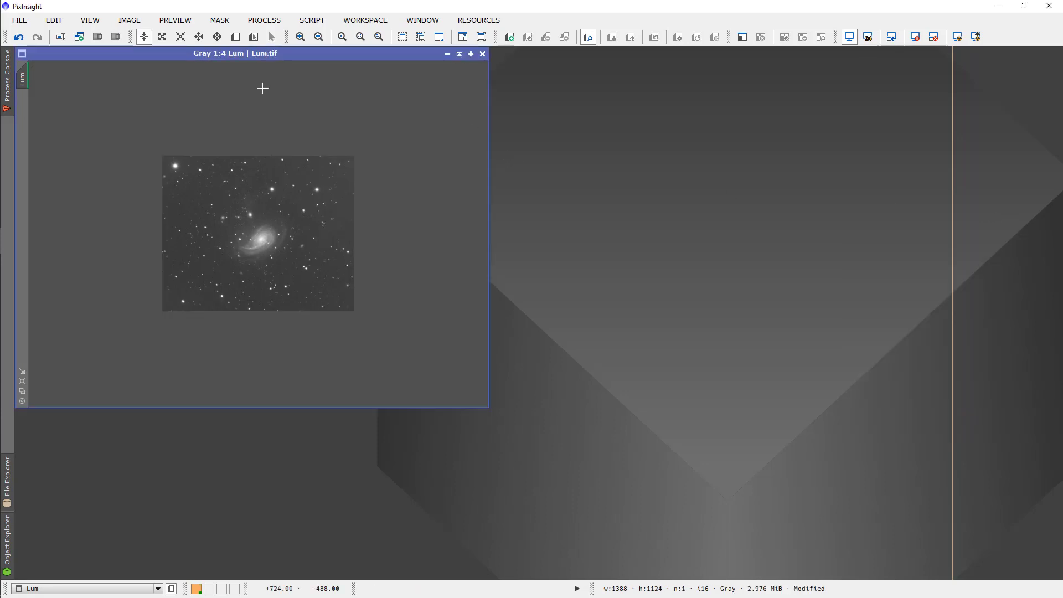
mouse_move(10, 409)
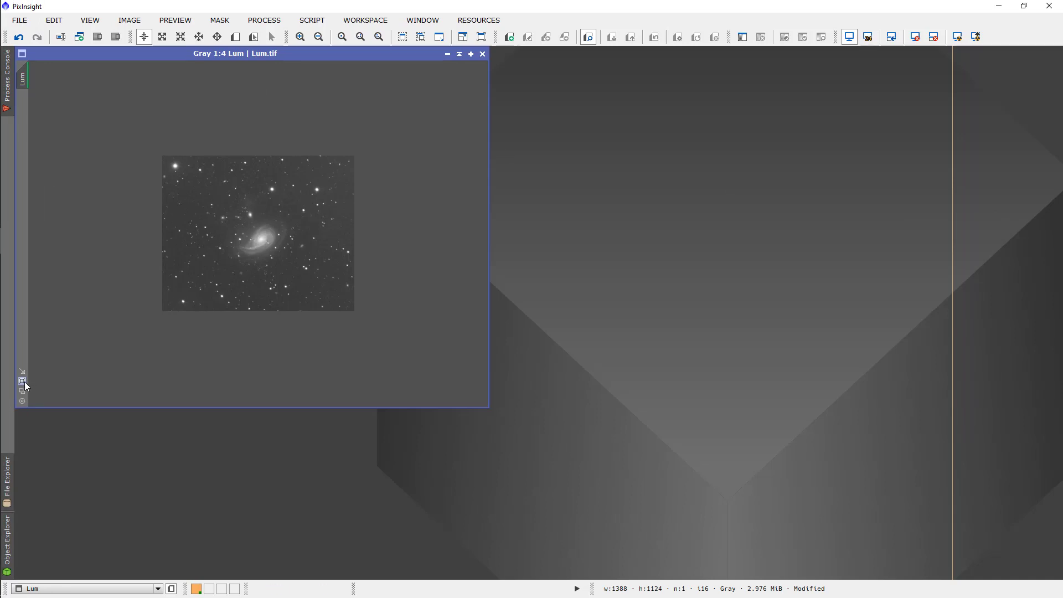
Zoom the cropped 1388×1124 Lum image to fit its window at 1:2.
click(22, 383)
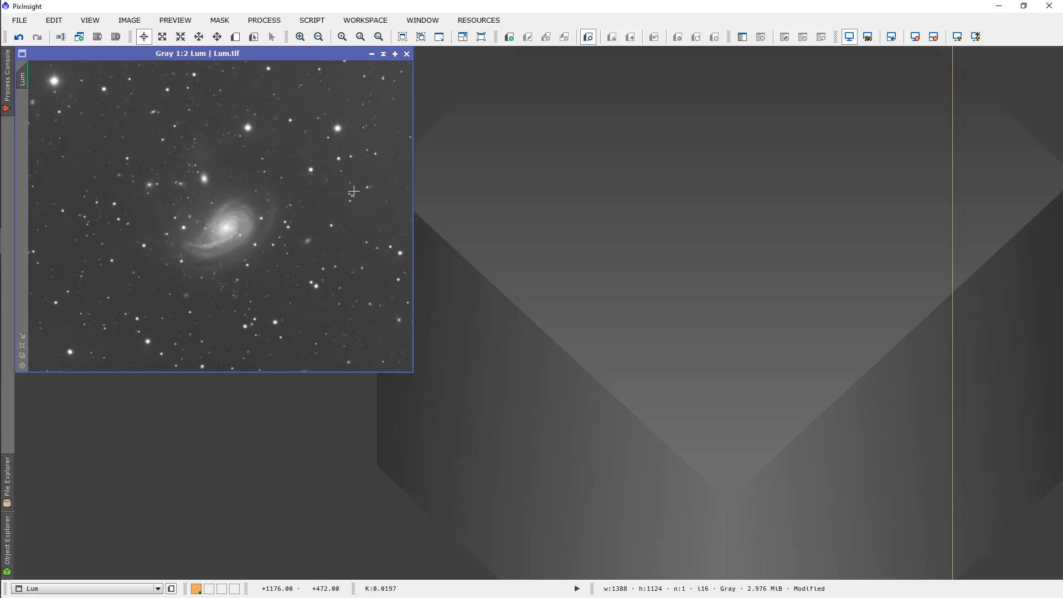
Clone the Lum image, rename the copy 'mask', and reset its screen stretch to linear.
drag(22, 77, 333, 205)
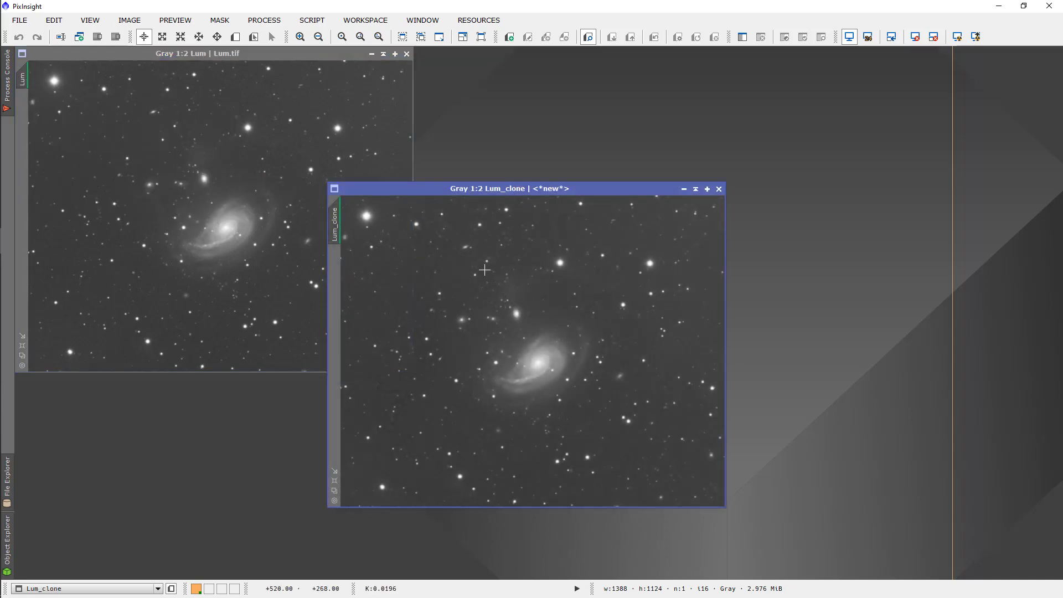
right_click(339, 236)
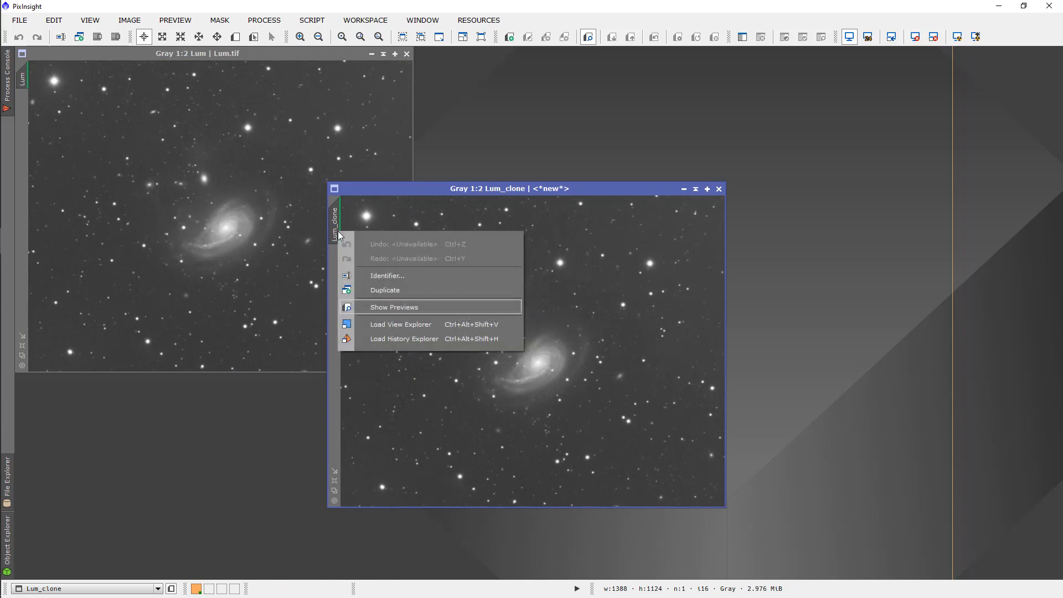
click(374, 277)
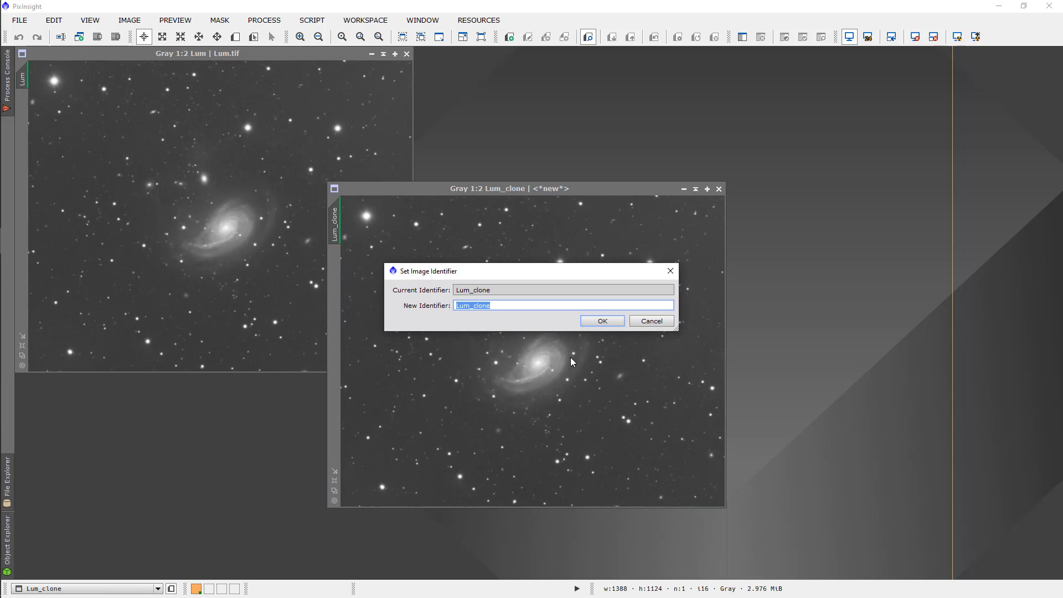
text(mask)
key(Return)
drag(617, 187, 363, 160)
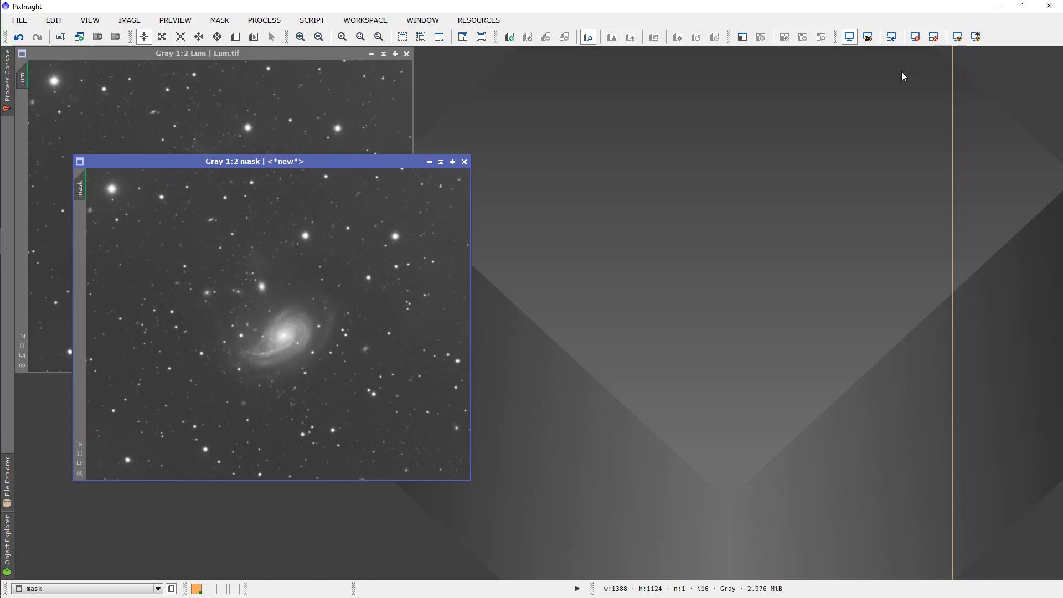
click(932, 38)
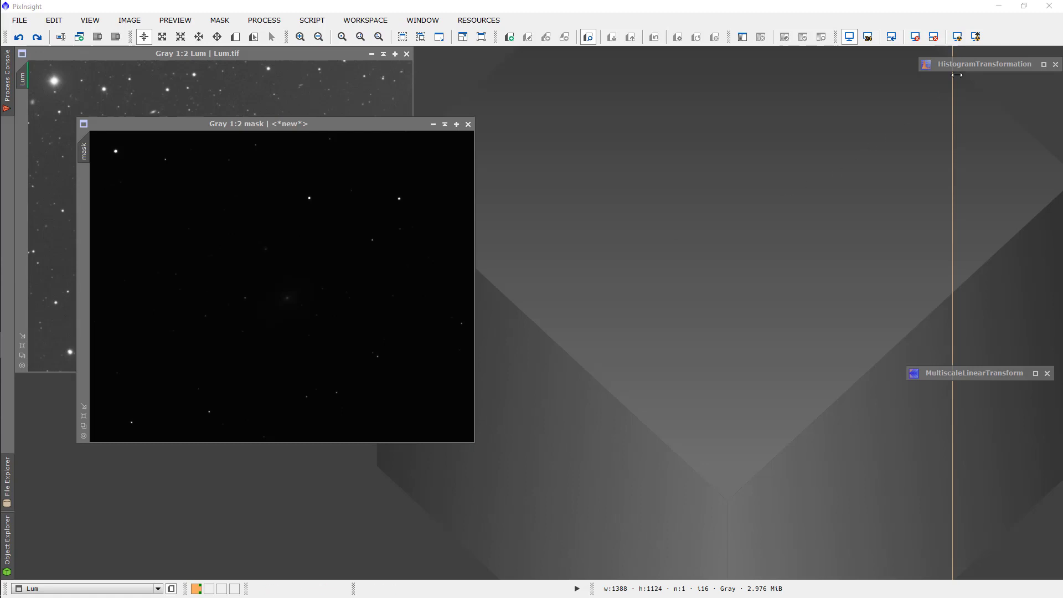
In HistogramTransformation, auto-clip mask shadows to 0.0192 and highlights to 0.0286 with real-time preview.
click(1043, 65)
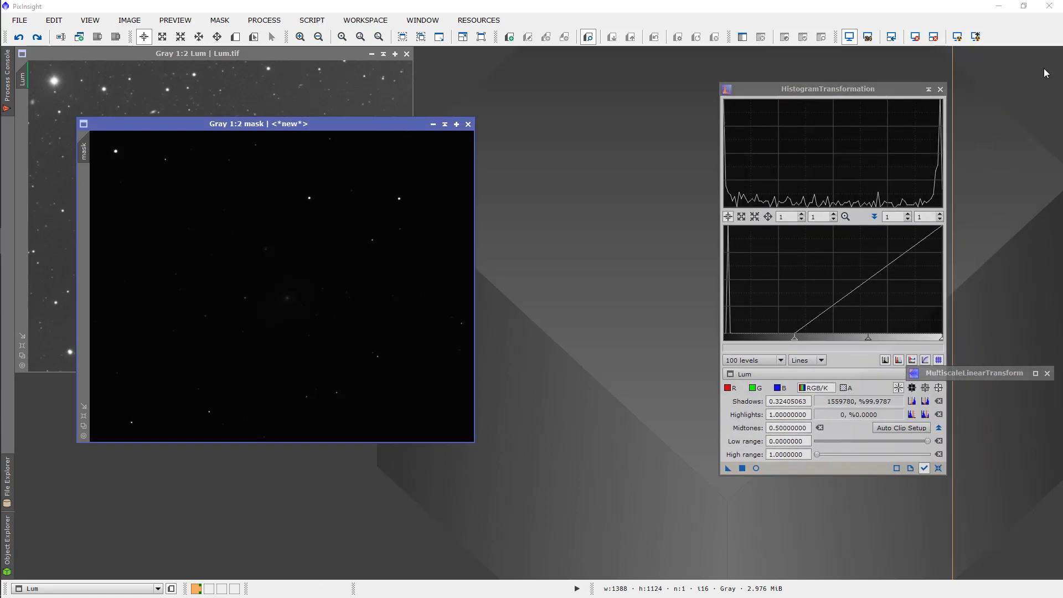
click(937, 467)
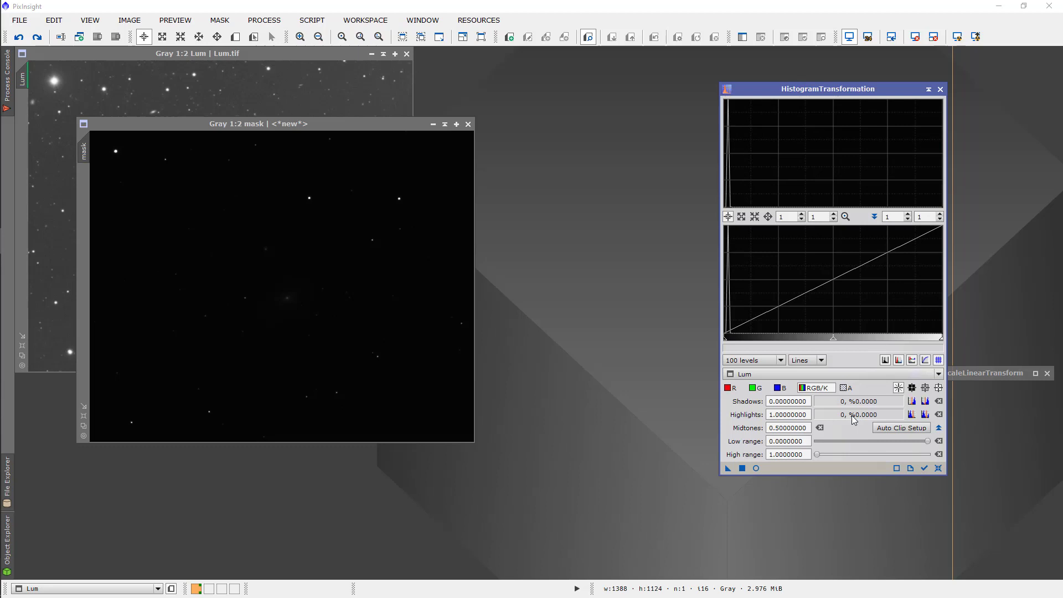
click(898, 387)
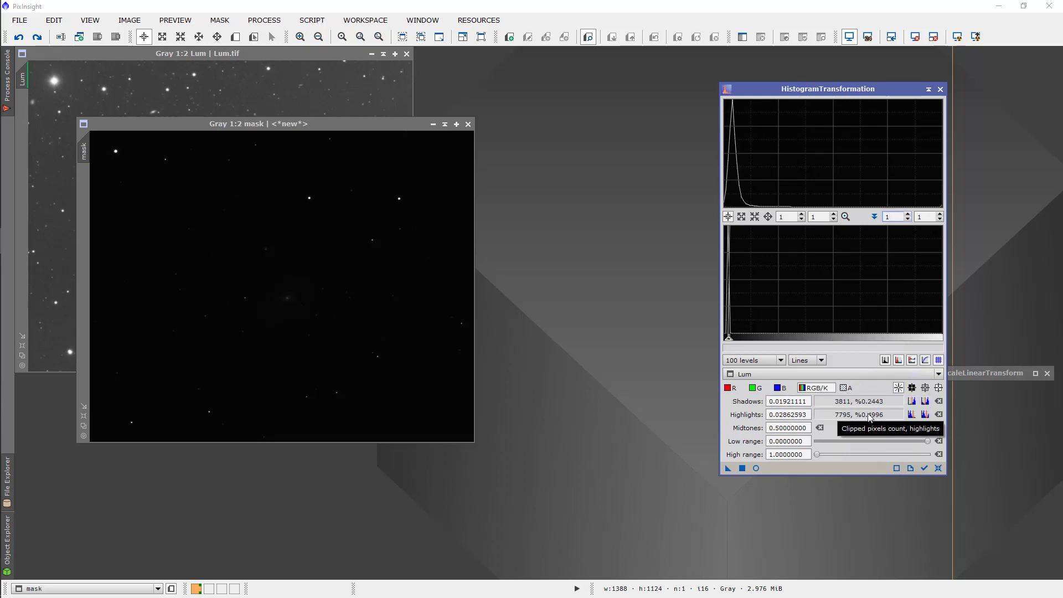
click(755, 468)
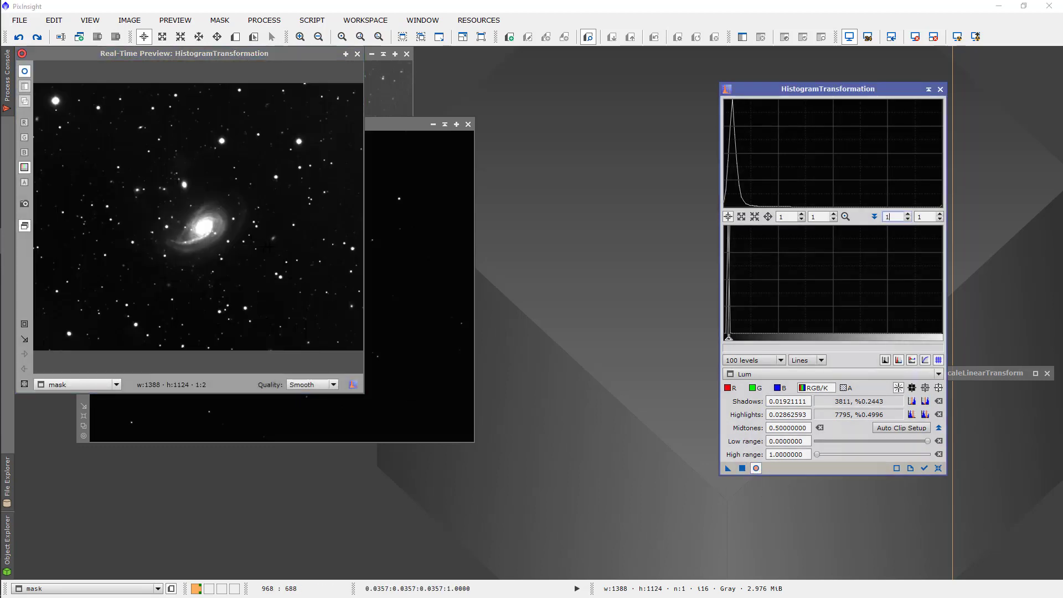
Apply the clipped stretch to mask, then lower the midtones to 0.0684.
click(742, 468)
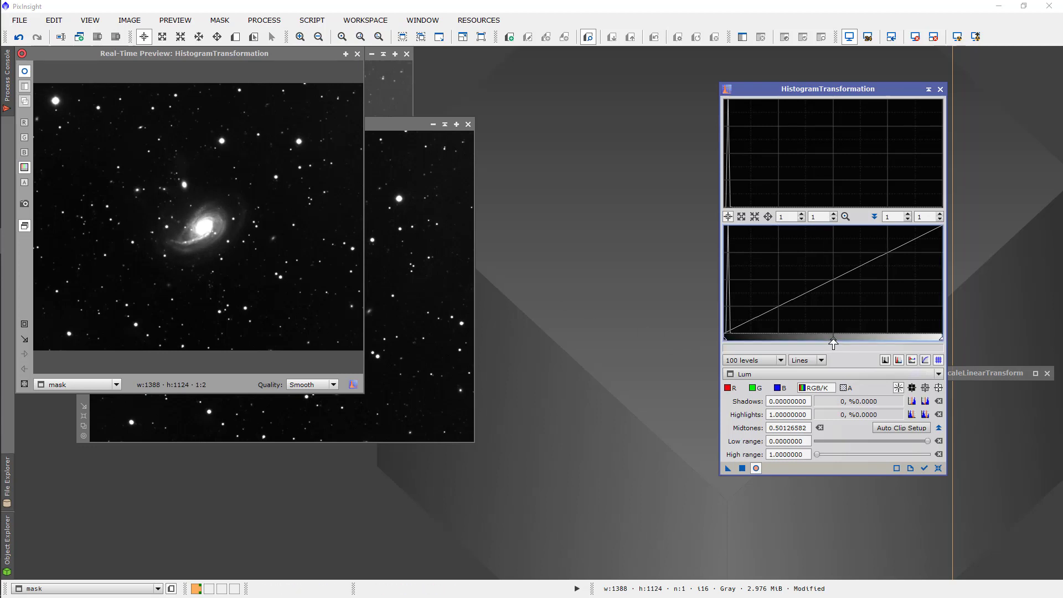
drag(834, 344, 739, 373)
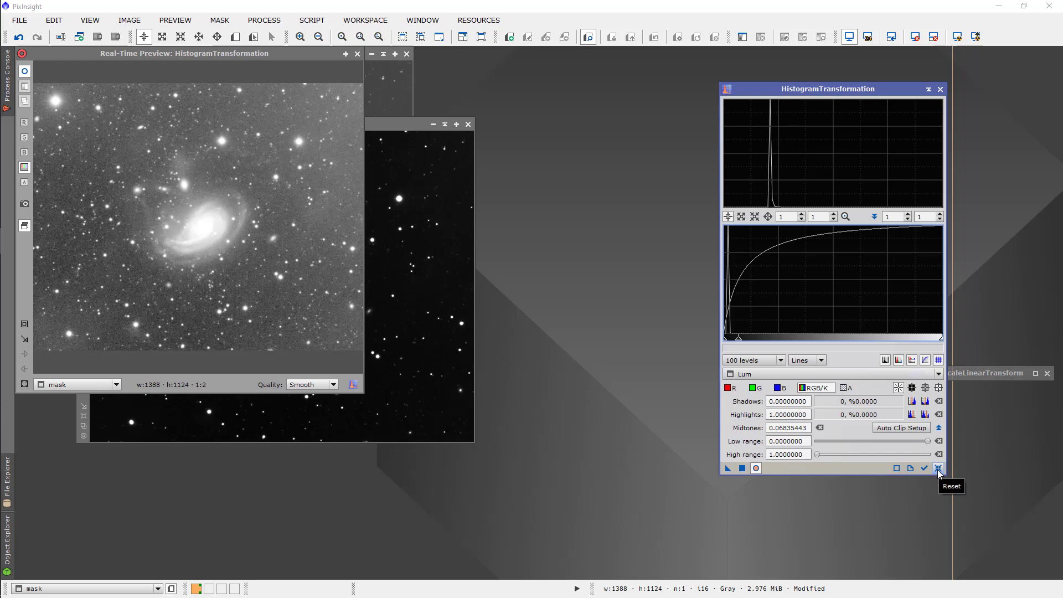
Apply the 0.0684 midtones stretch, then clip mask shadows at 0.506 to blacken the background.
click(743, 470)
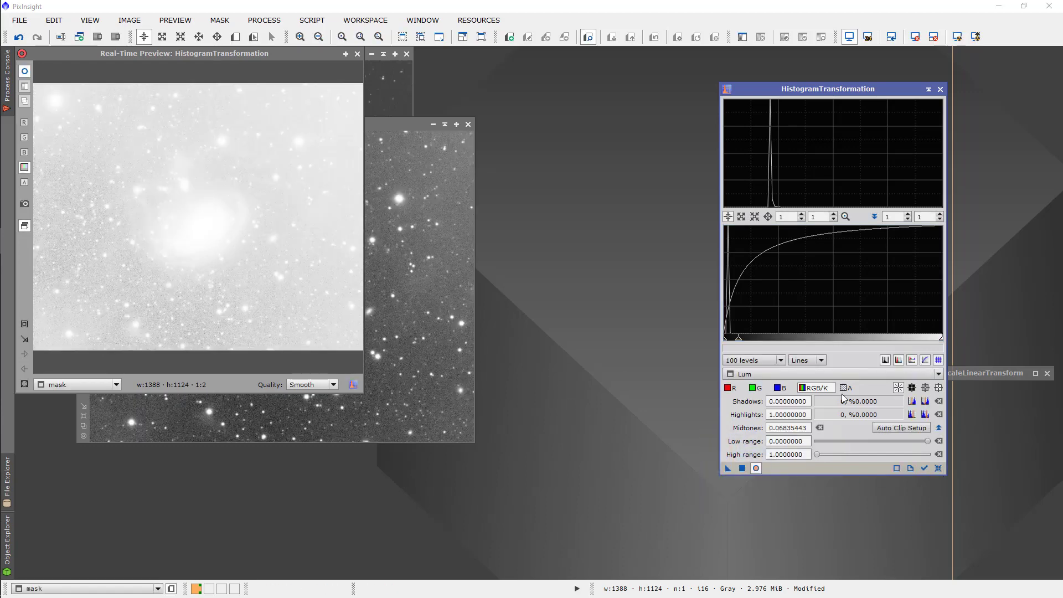
click(938, 469)
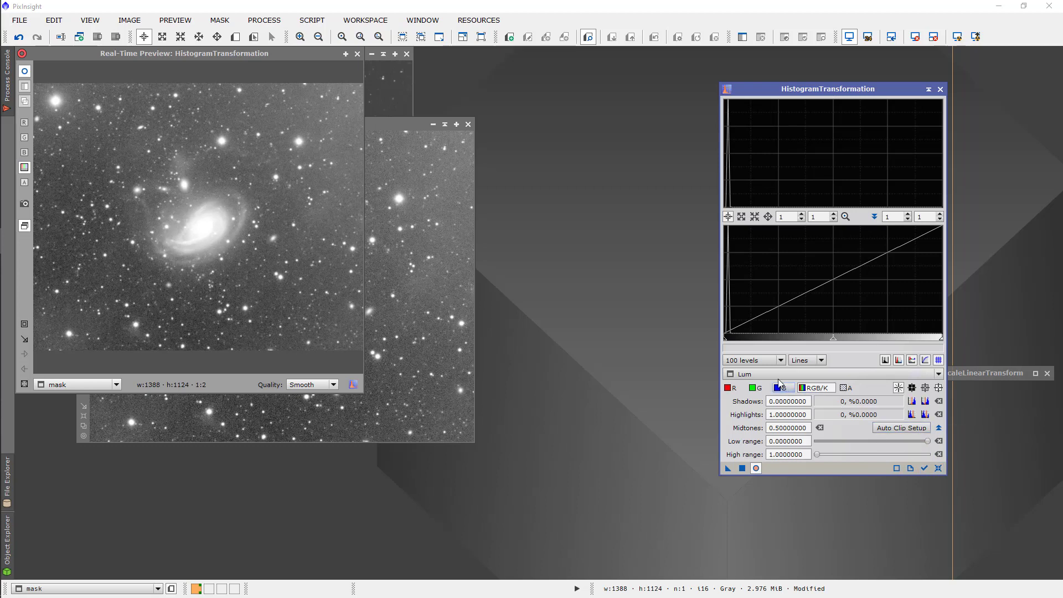
click(726, 344)
drag(726, 345, 835, 353)
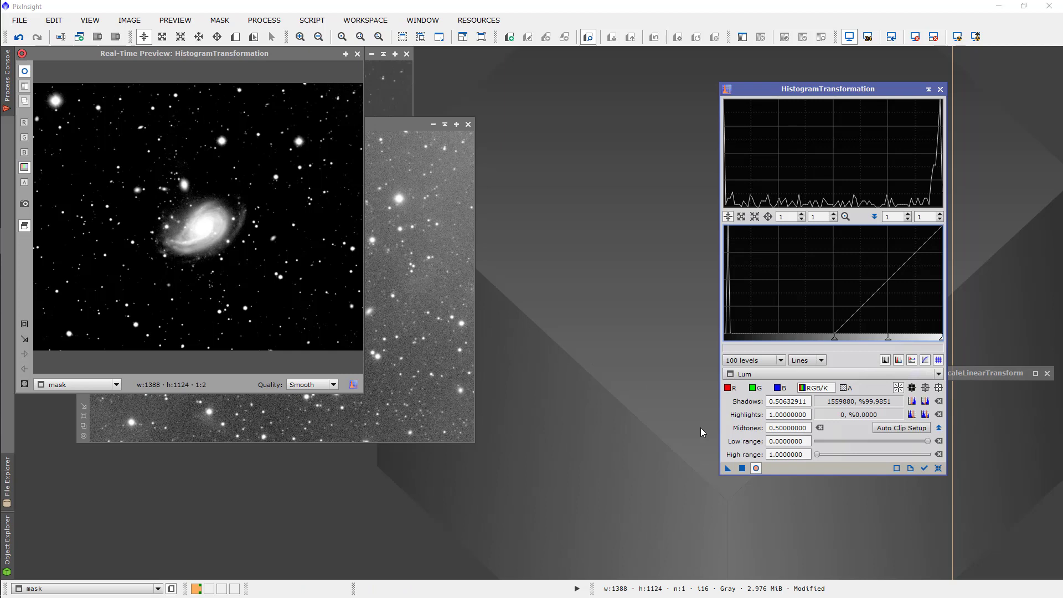
click(742, 468)
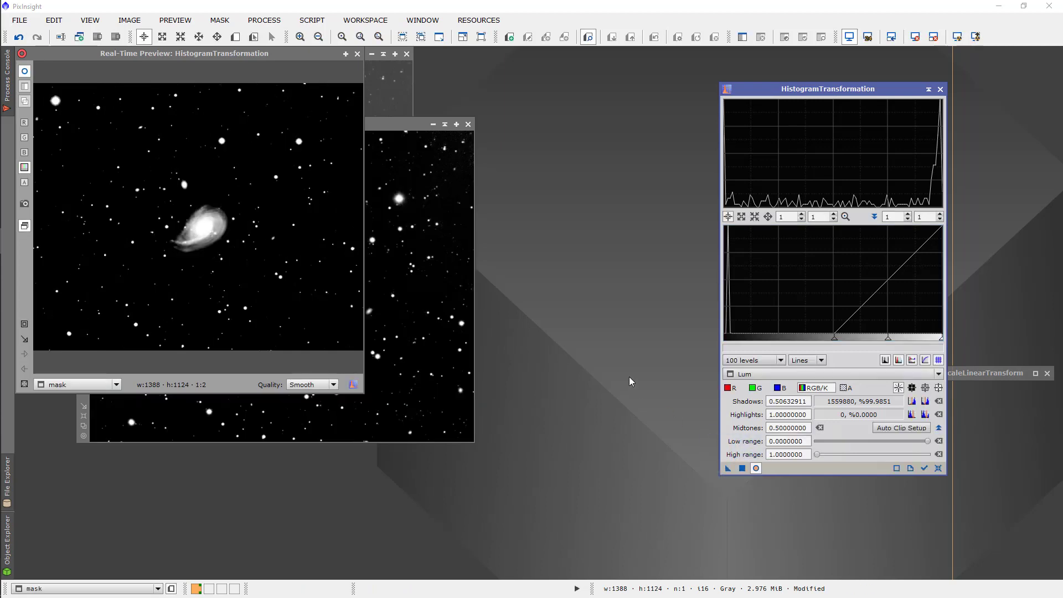
click(928, 89)
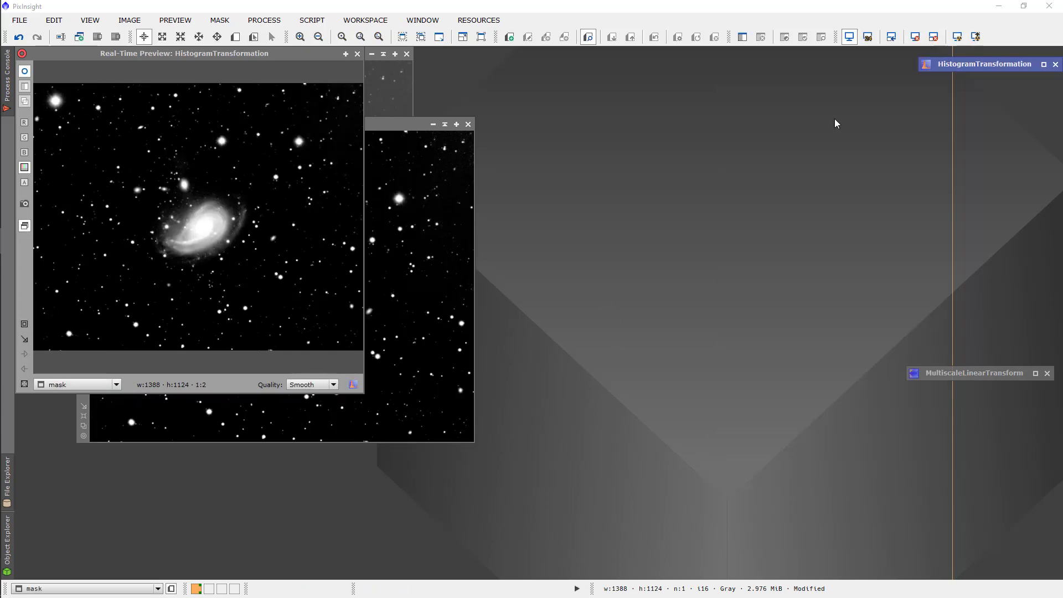
Close the preview, maximize the mask window and zoom it to 2:1.
click(358, 54)
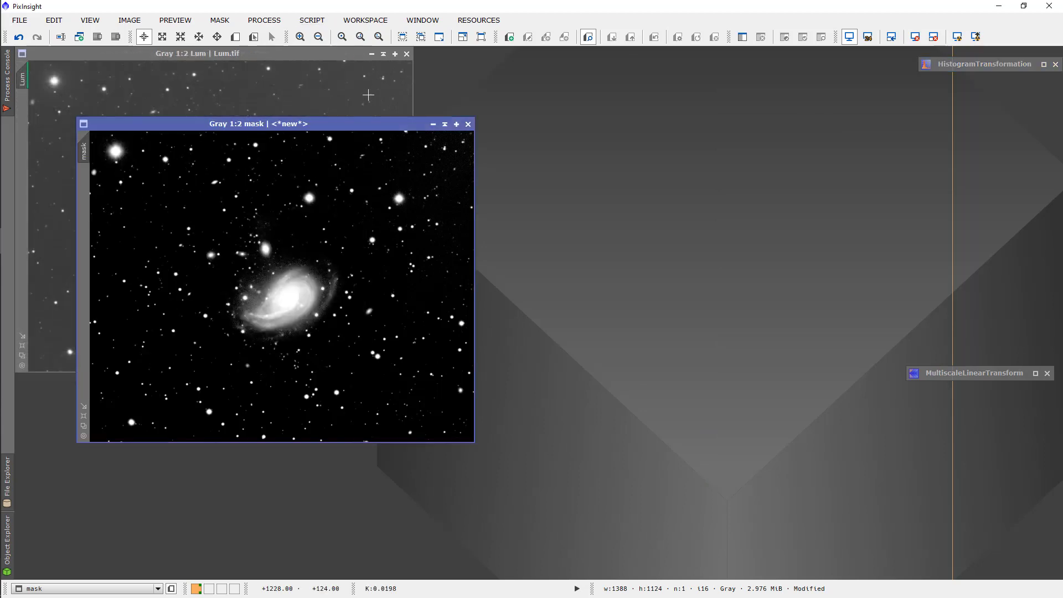
click(456, 124)
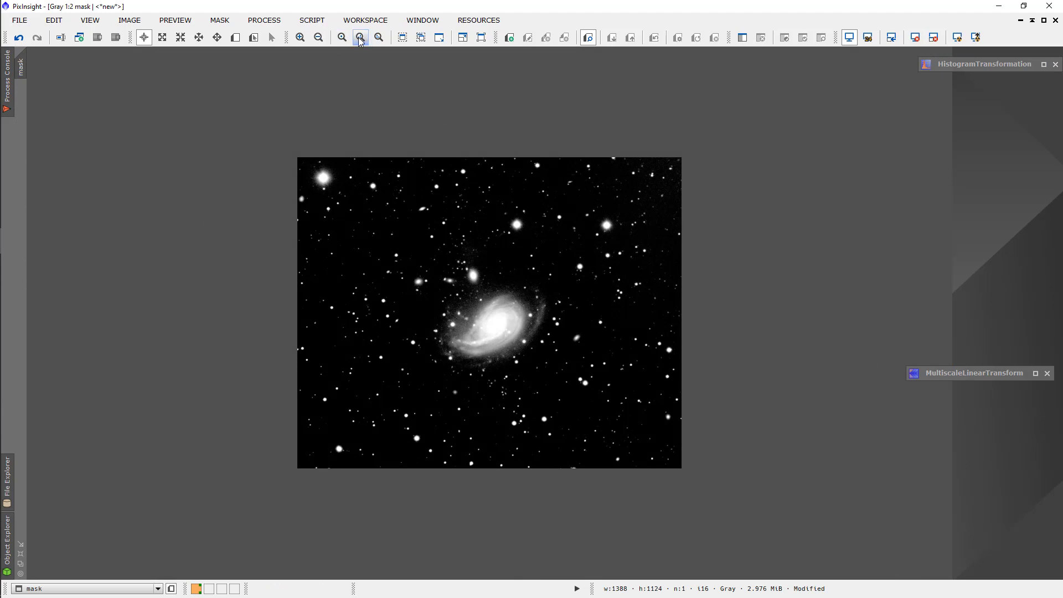
click(342, 39)
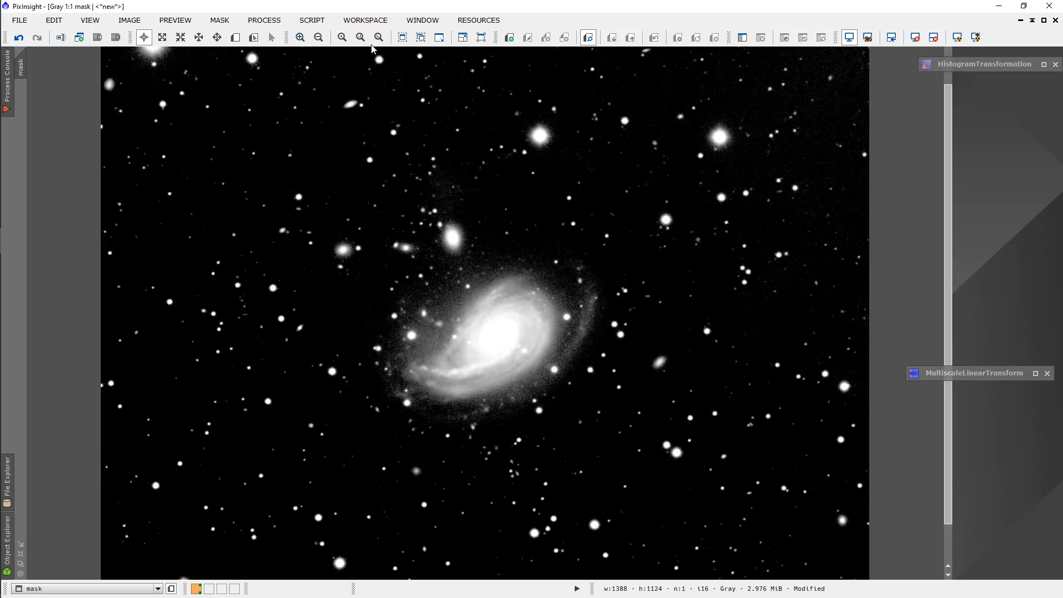
click(379, 37)
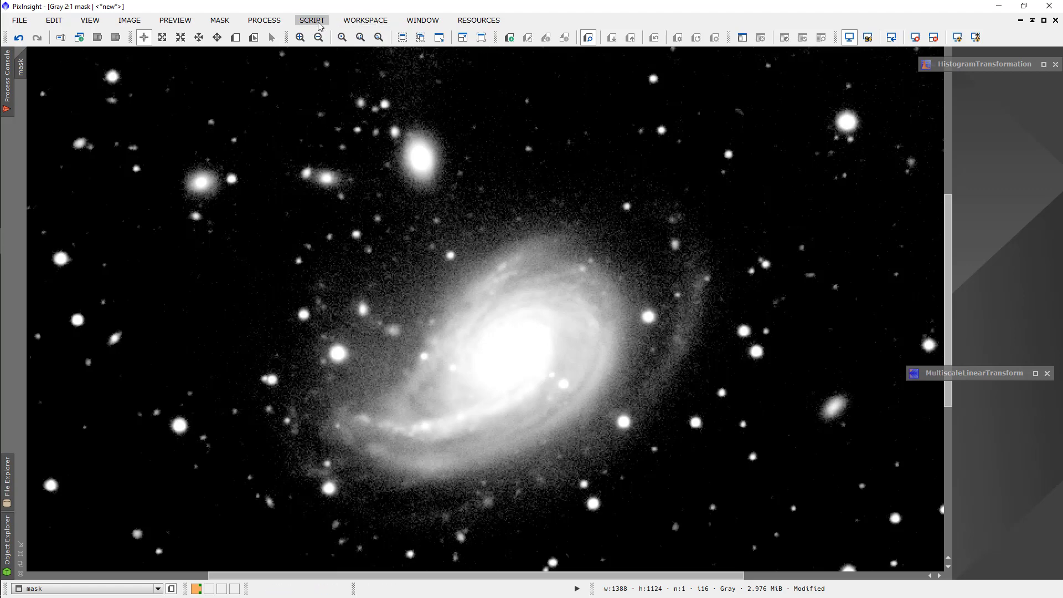
Blur the mask globally with Convolution at StdDev 1.70, then close Convolution.
click(267, 21)
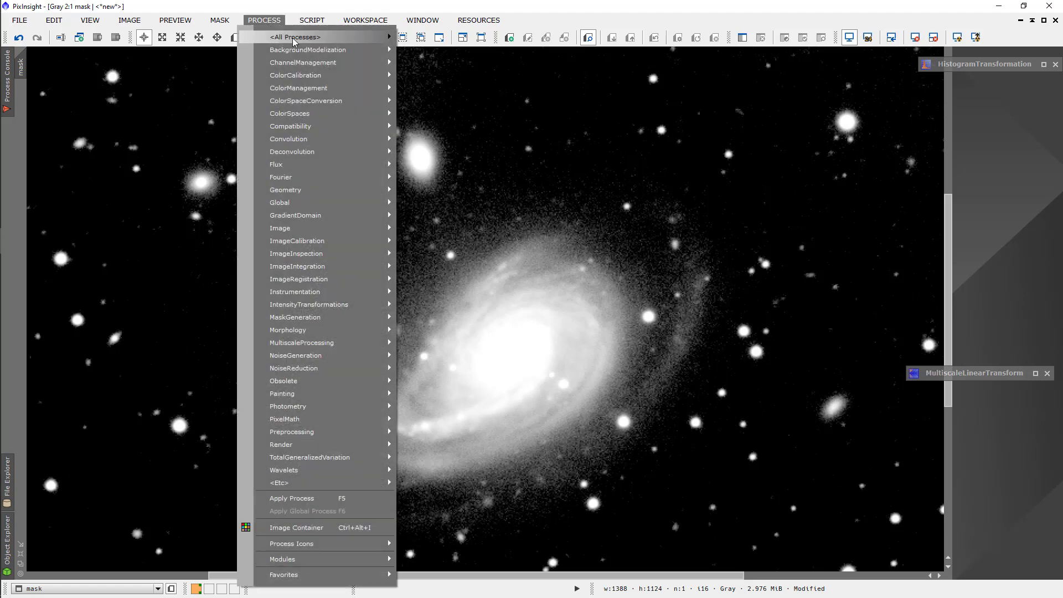
mouse_move(366, 36)
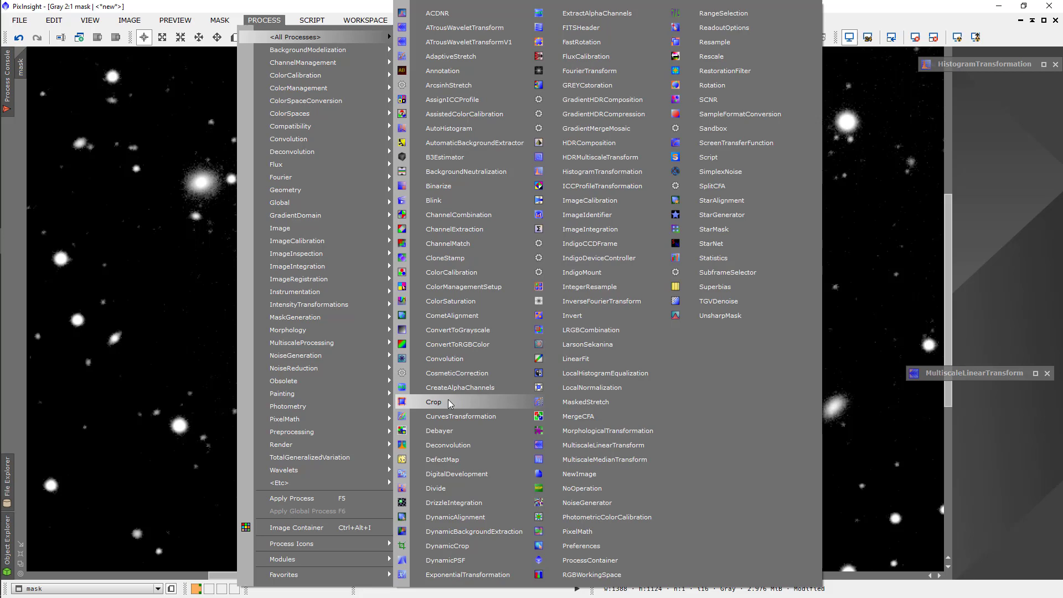
click(446, 359)
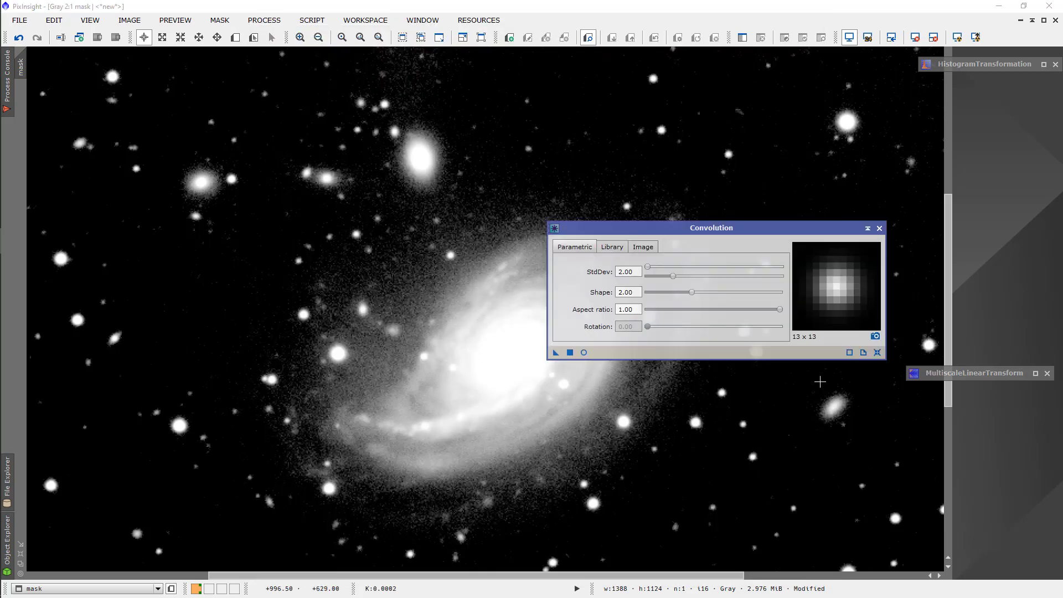
drag(647, 228, 720, 98)
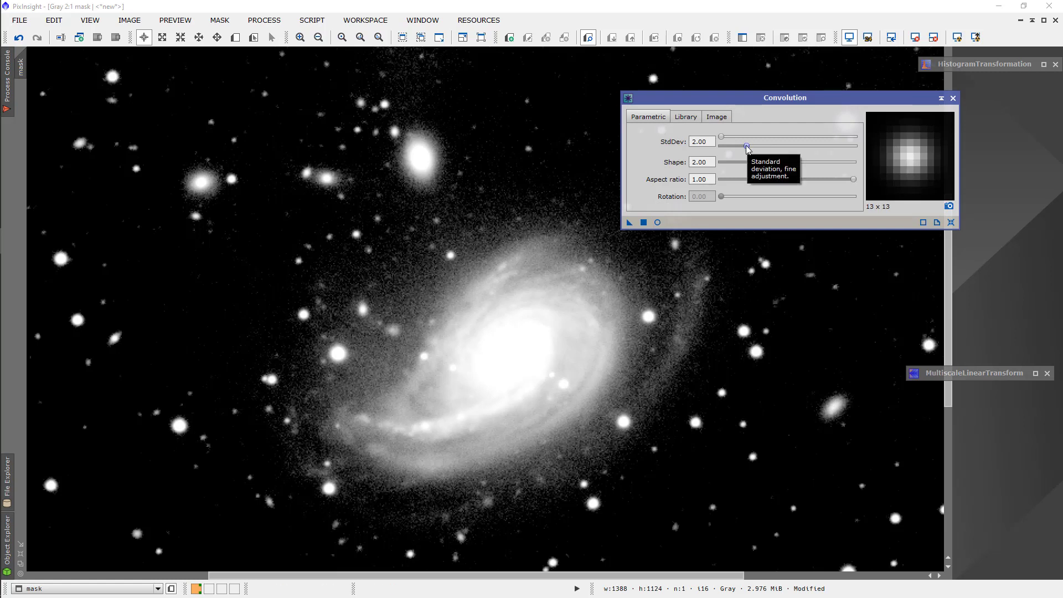
drag(747, 148, 743, 148)
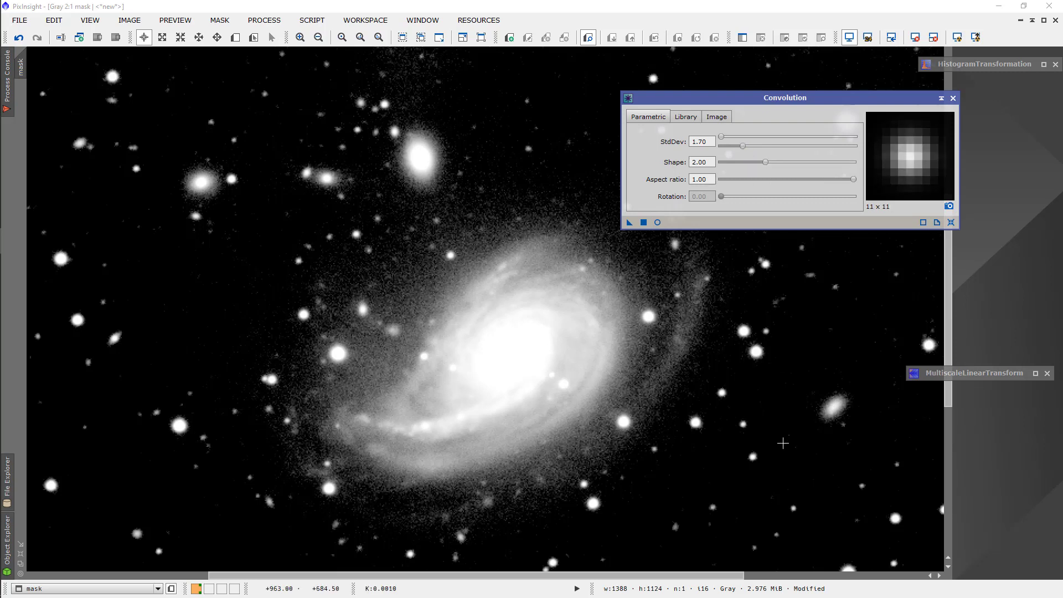
click(644, 222)
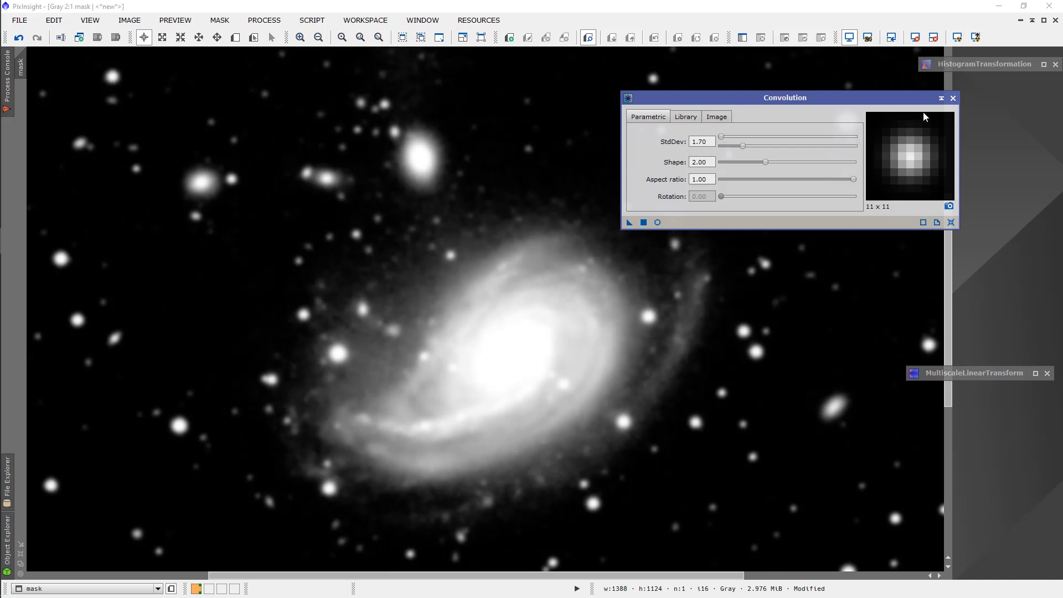
click(953, 98)
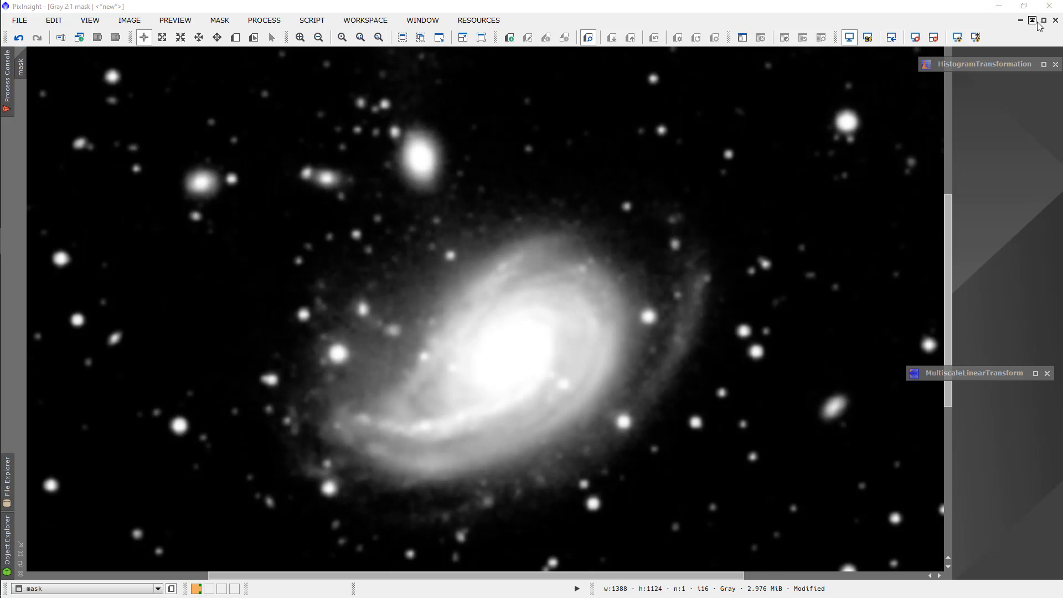
Iconize the mask at the right edge, maximize Lum.tif and zoom it to 2:1.
click(1021, 21)
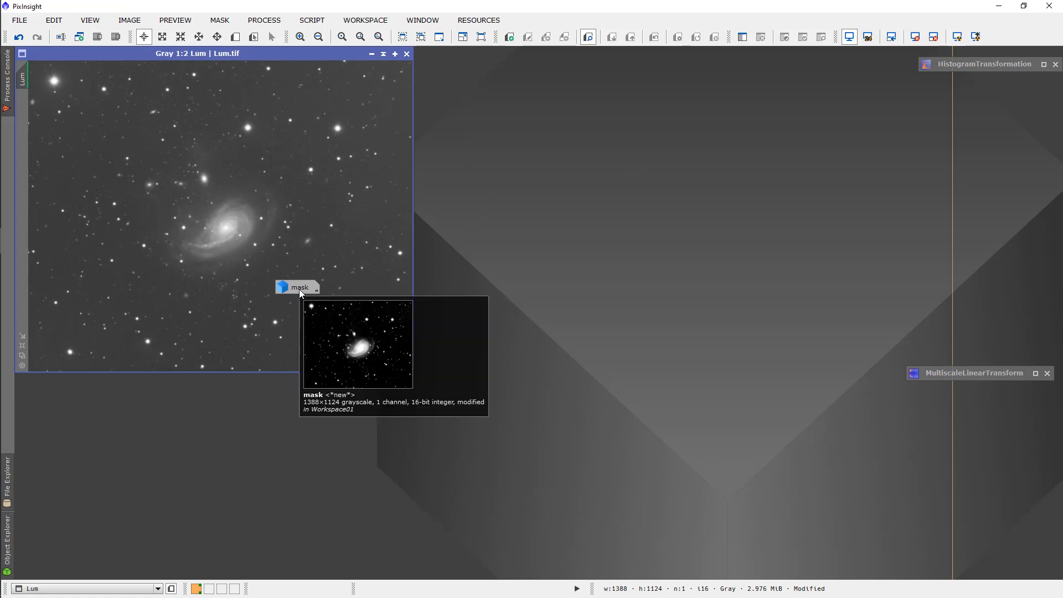
drag(299, 289, 976, 98)
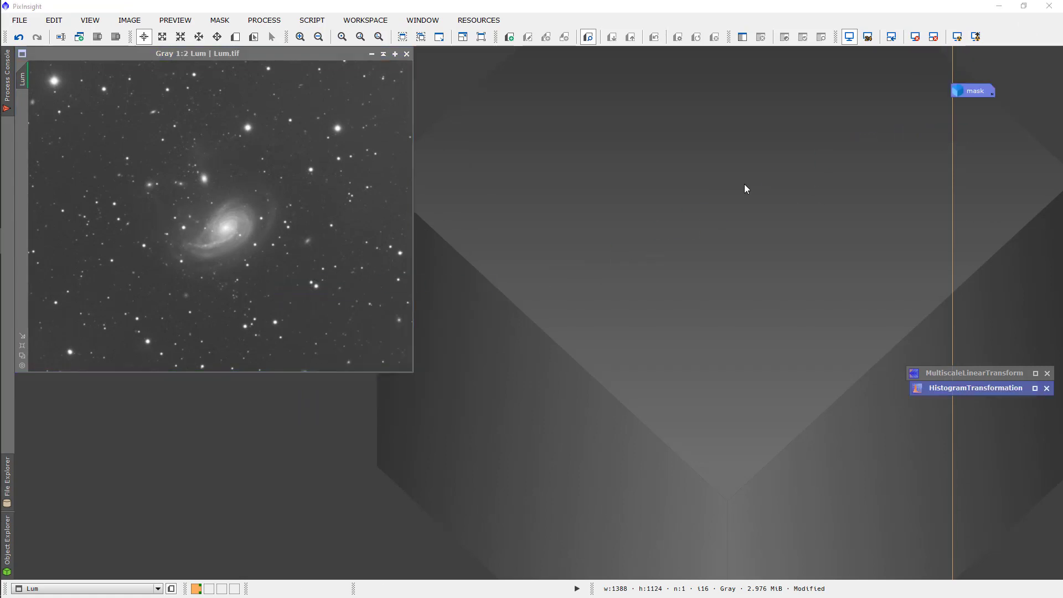
click(395, 54)
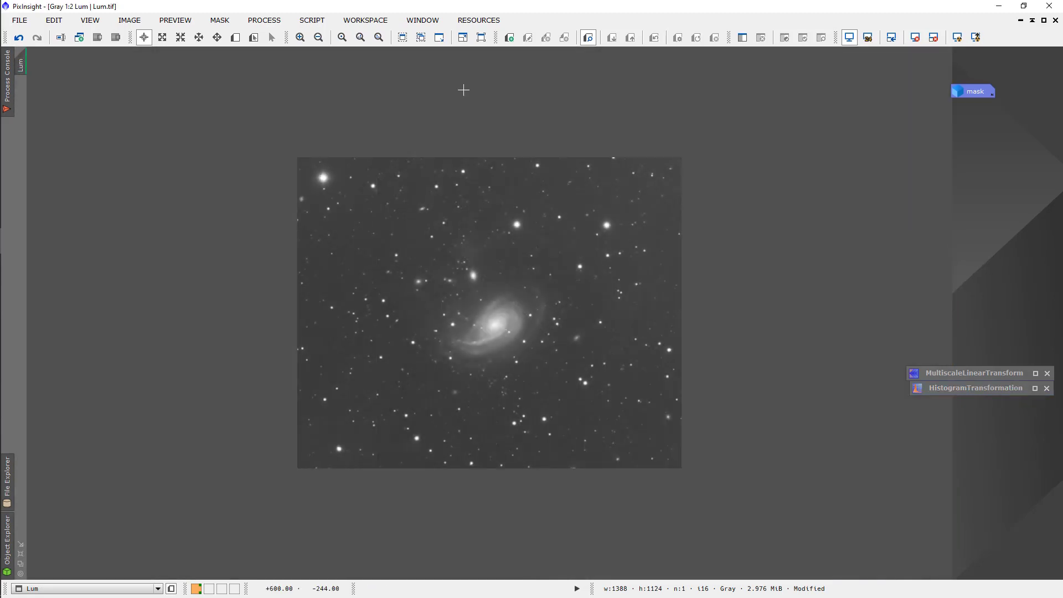
click(343, 37)
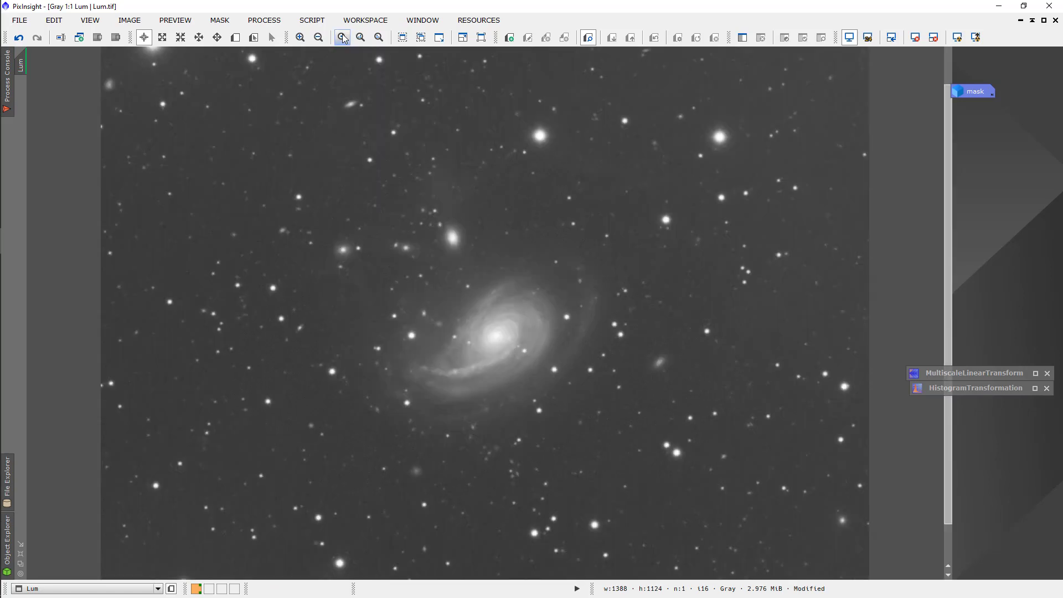
click(377, 37)
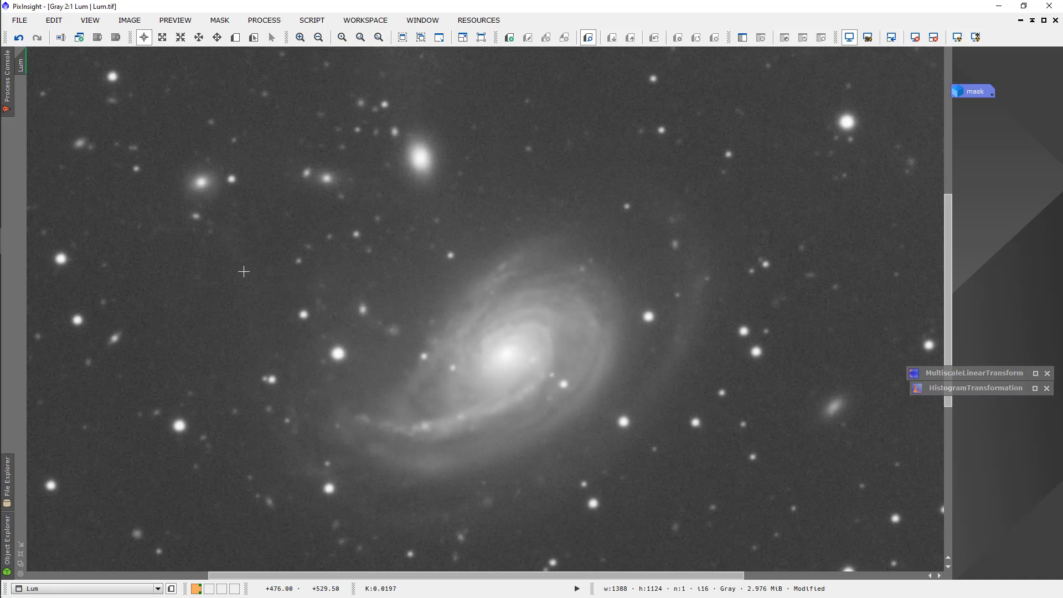
Limit MultiscaleLinearTransform noise reduction to layer 1 (threshold 3, amount 1.00, 3 iterations), apply to Lum, then undo.
click(1036, 374)
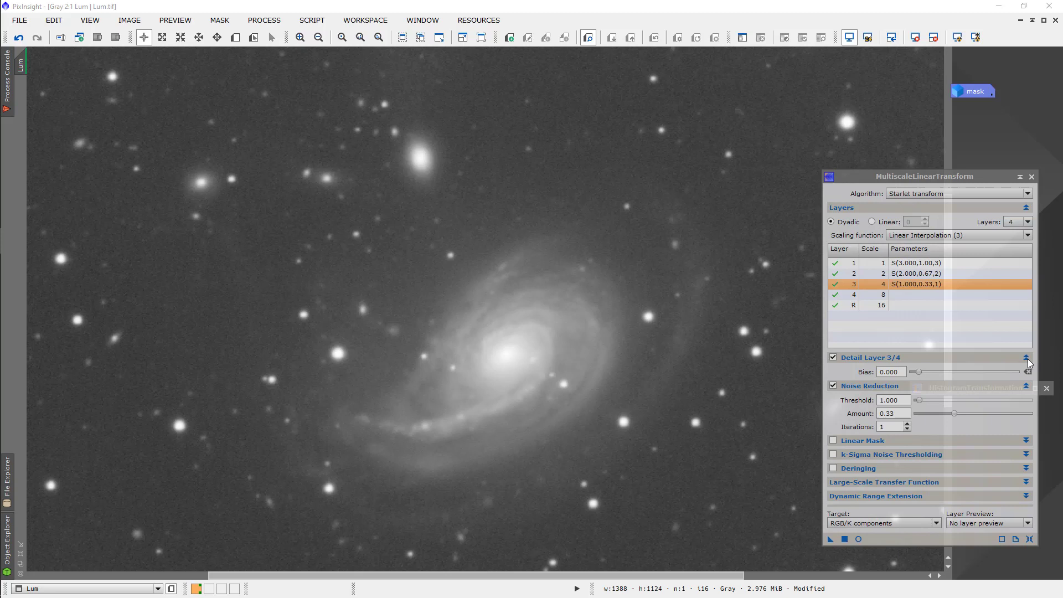
click(833, 385)
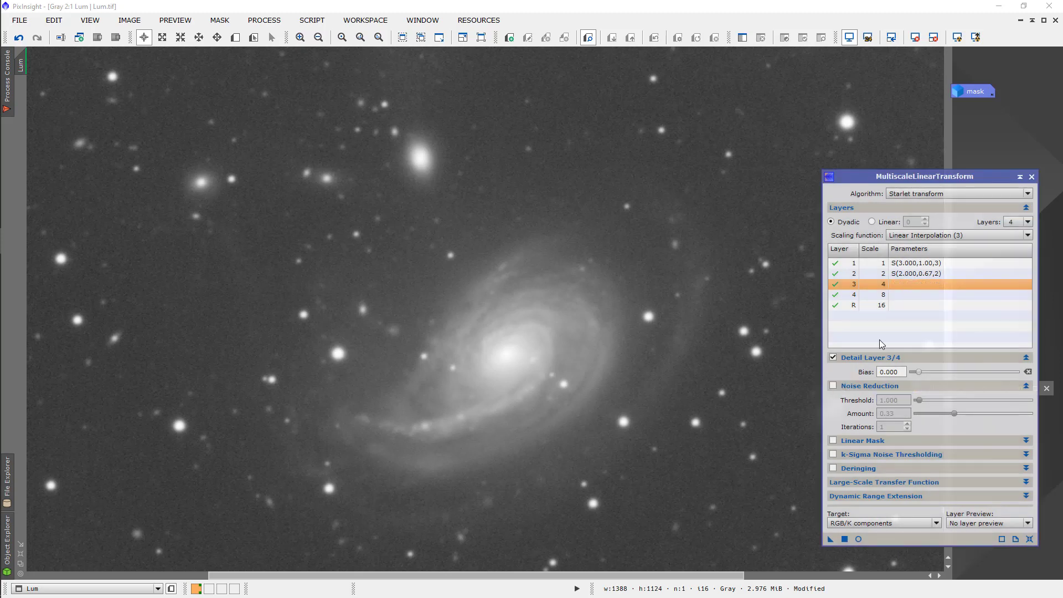
click(898, 275)
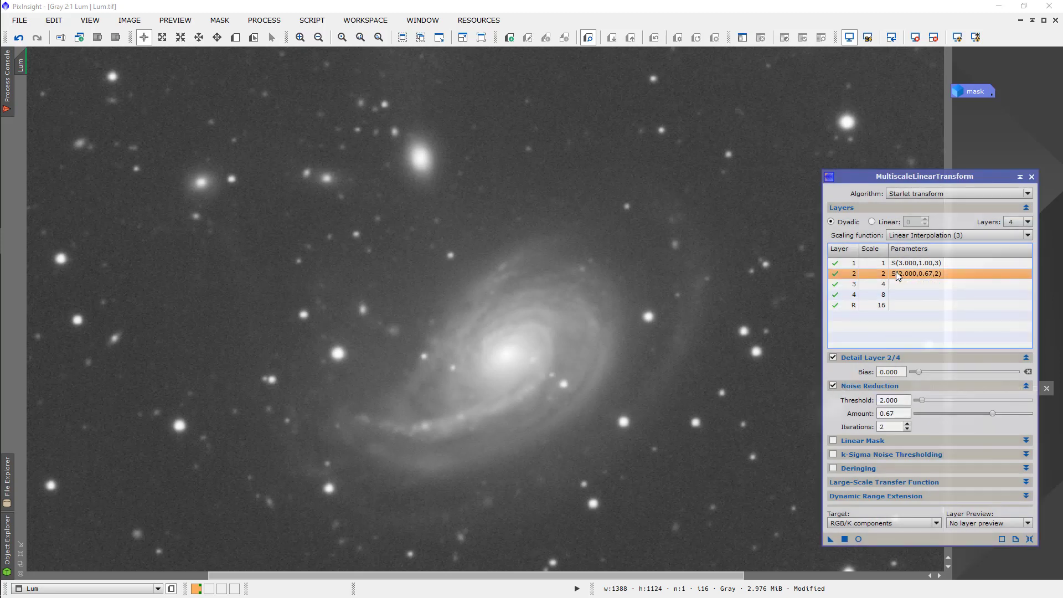
click(833, 386)
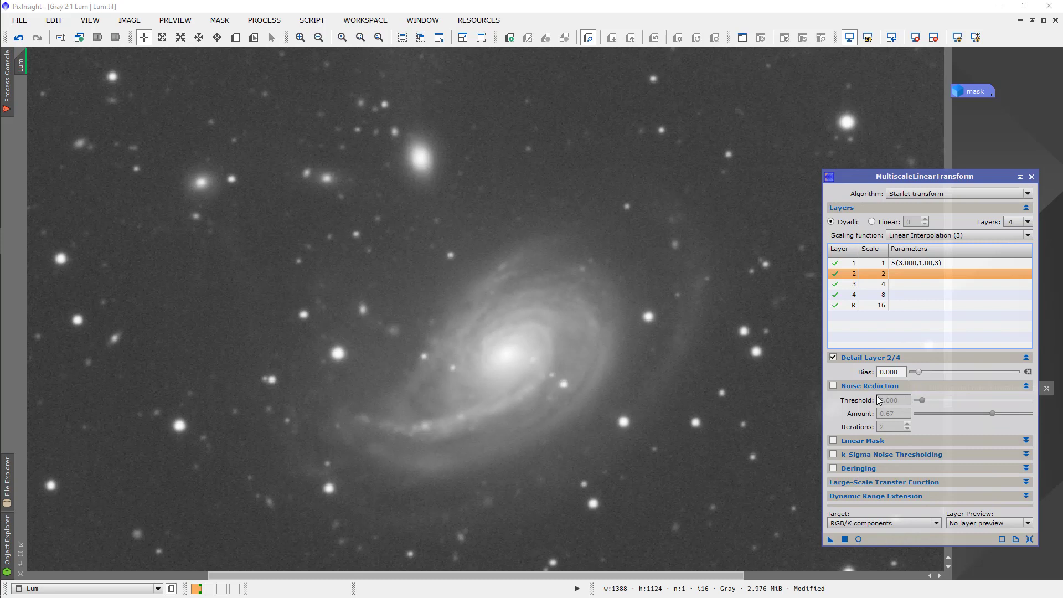
click(873, 263)
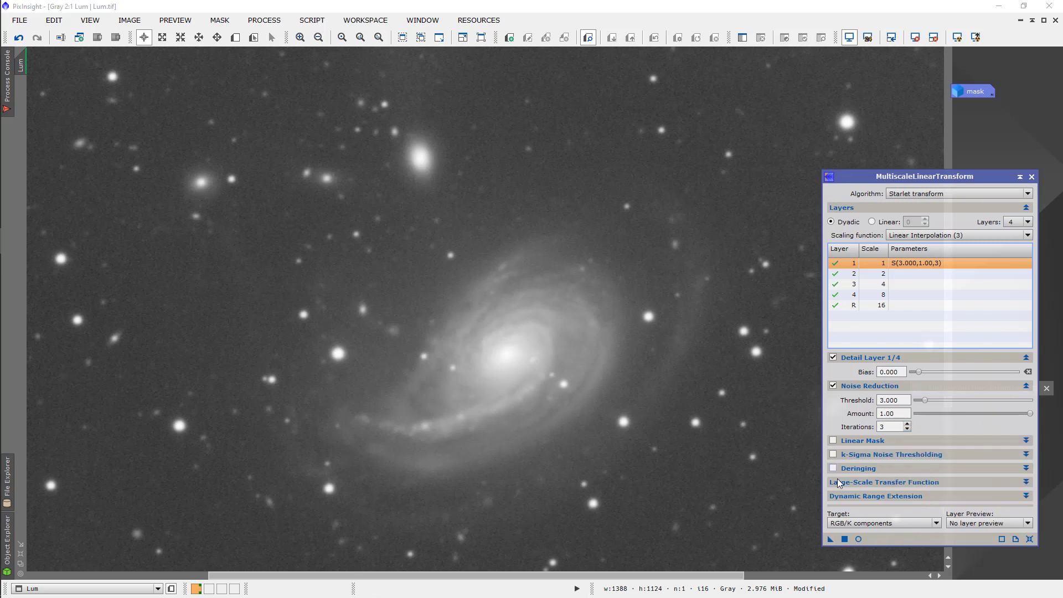
click(844, 538)
click(20, 39)
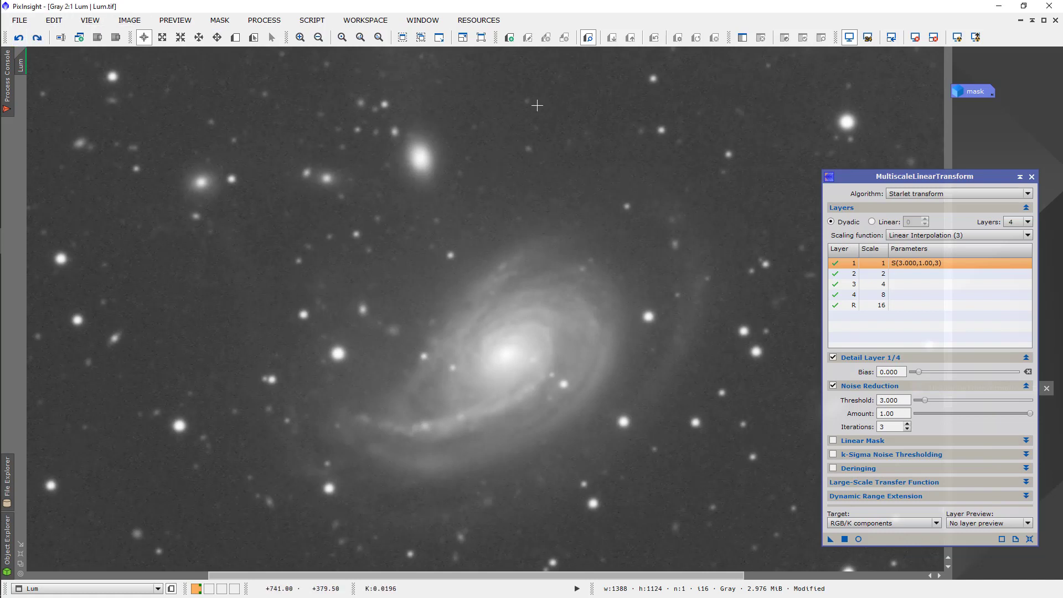
Apply the blurred mask to Lum, minimize the mask again, and invert it to protect galaxy and stars.
double_click(976, 92)
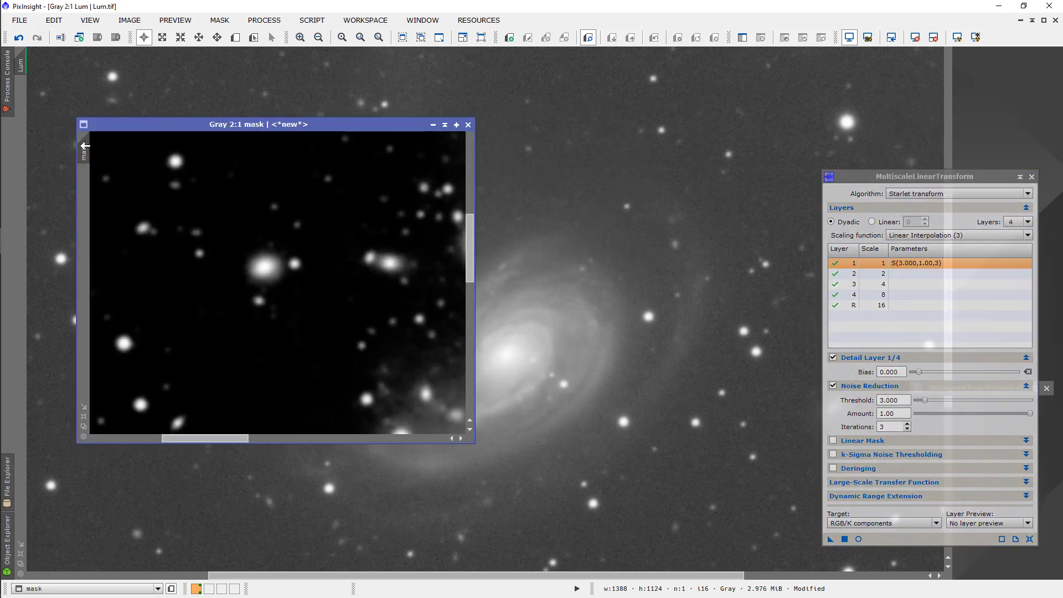
drag(85, 146, 24, 98)
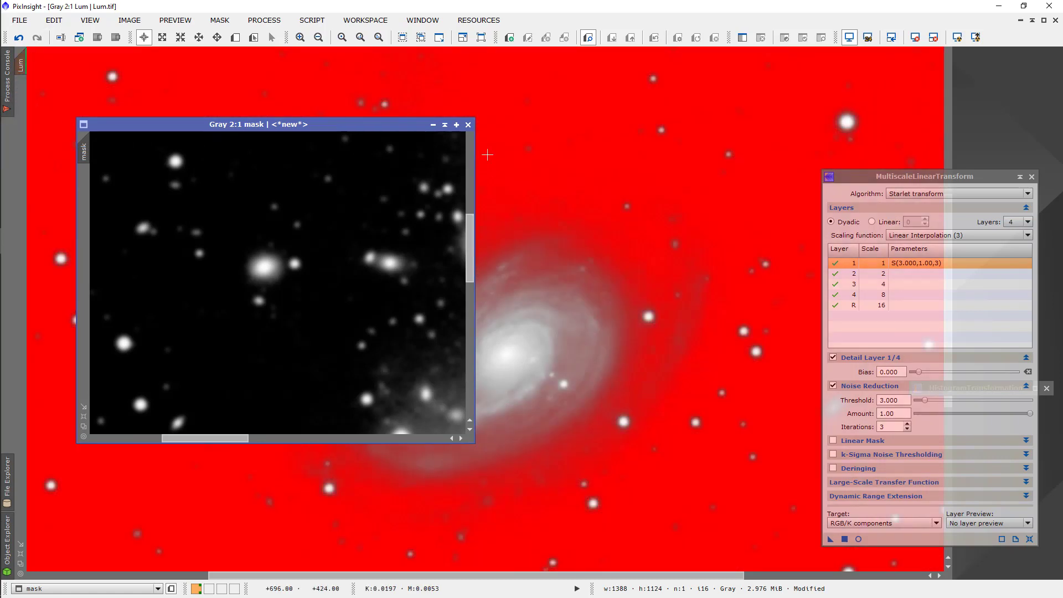
click(433, 125)
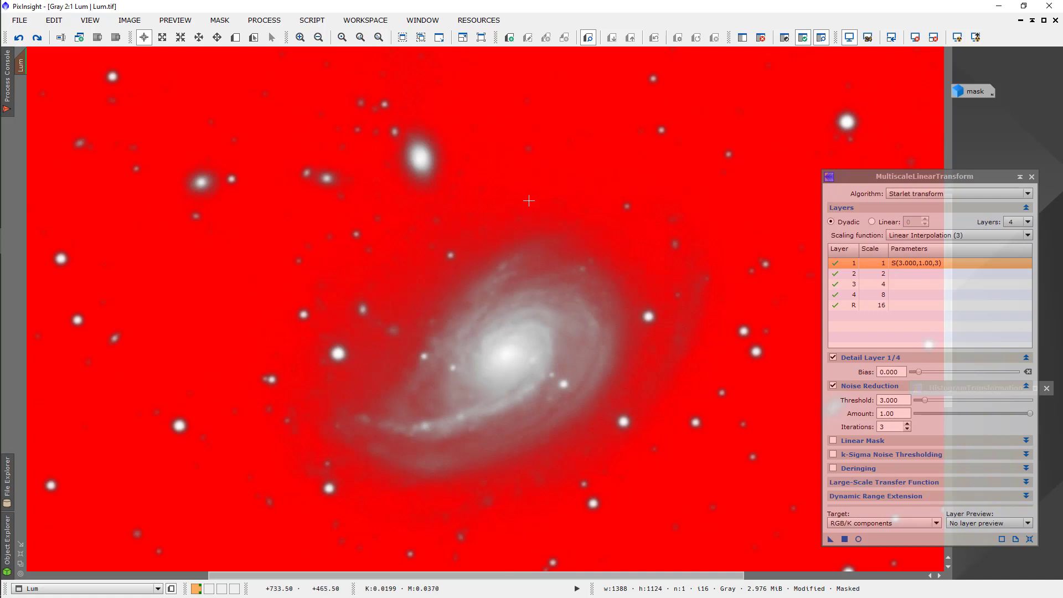
click(785, 39)
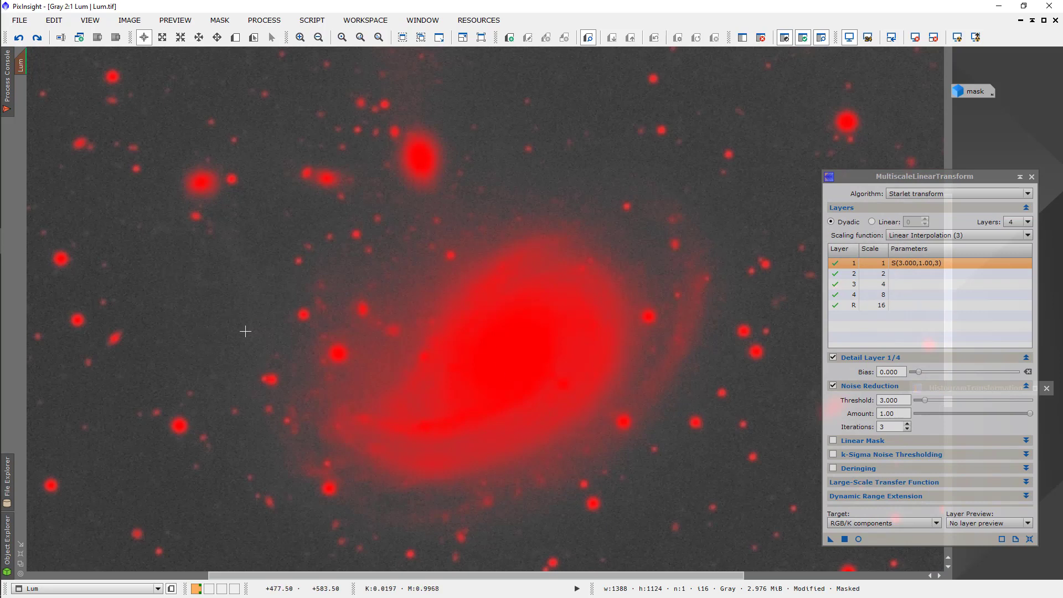
Re-enable layer 2 noise reduction (threshold 2, amount 0.67, 2 iterations), apply through the inverted mask, and collapse the window.
click(903, 275)
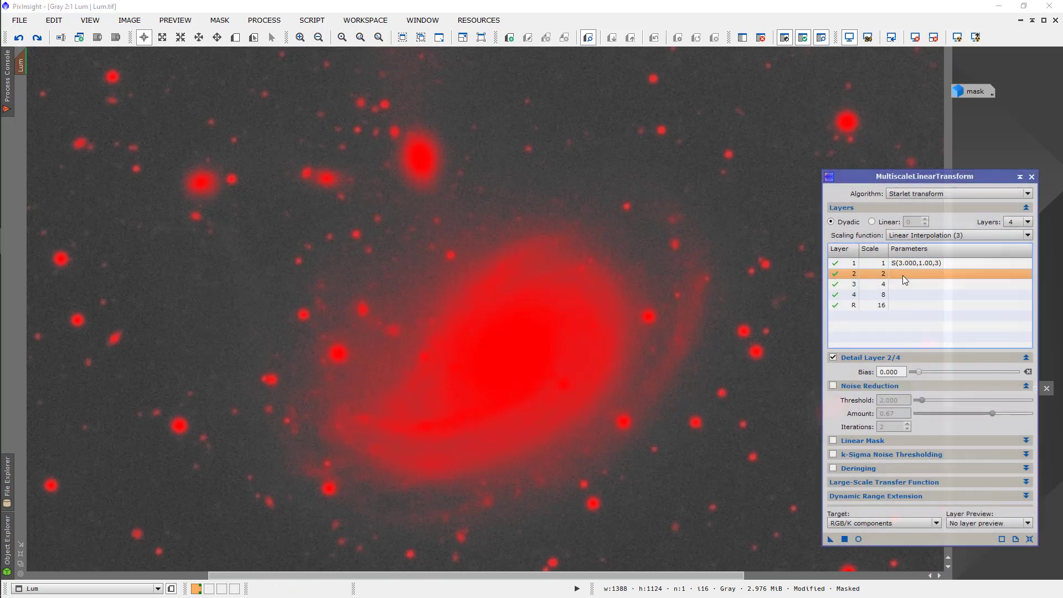
click(834, 386)
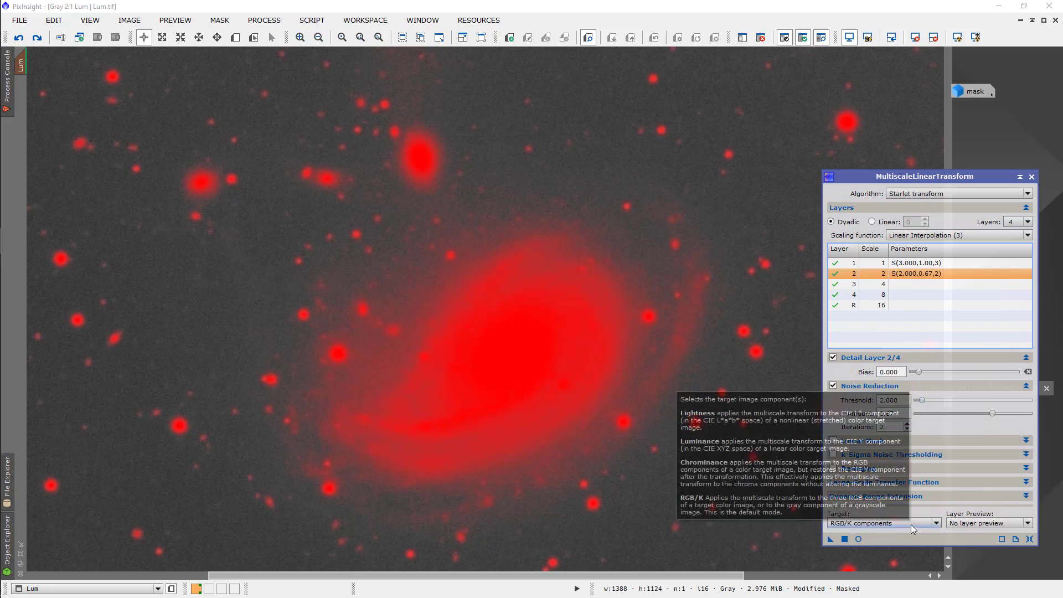
click(844, 539)
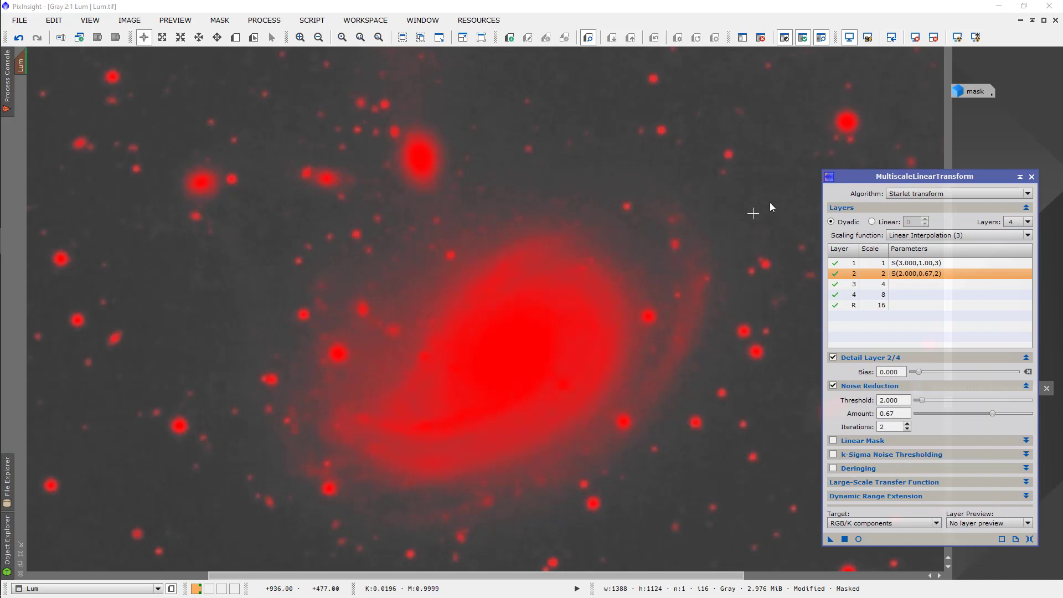
click(1020, 178)
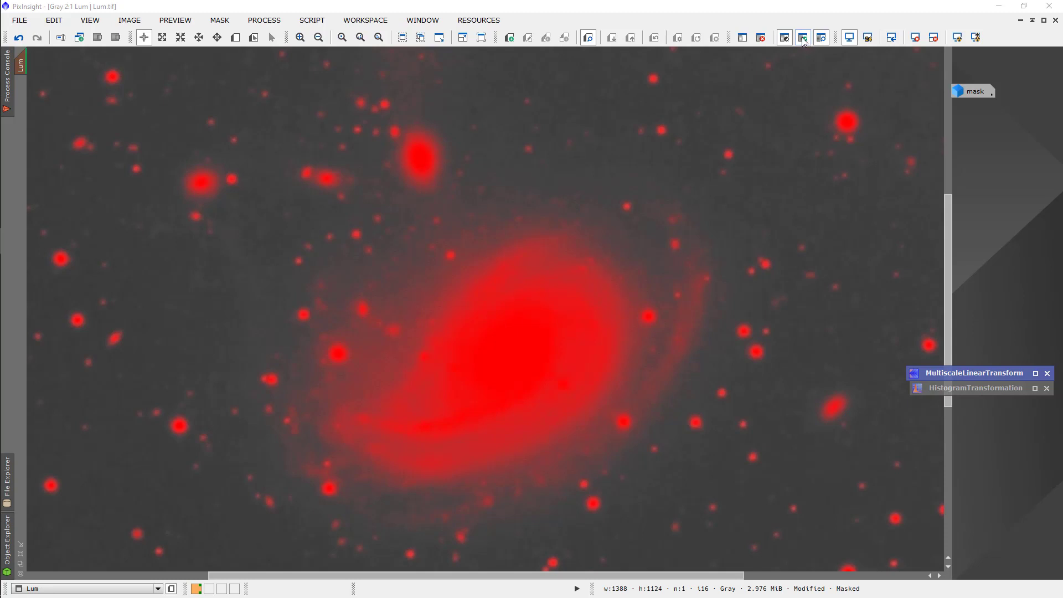
Disable and remove the mask from Lum, then view the image at 1:1 zoom.
click(783, 161)
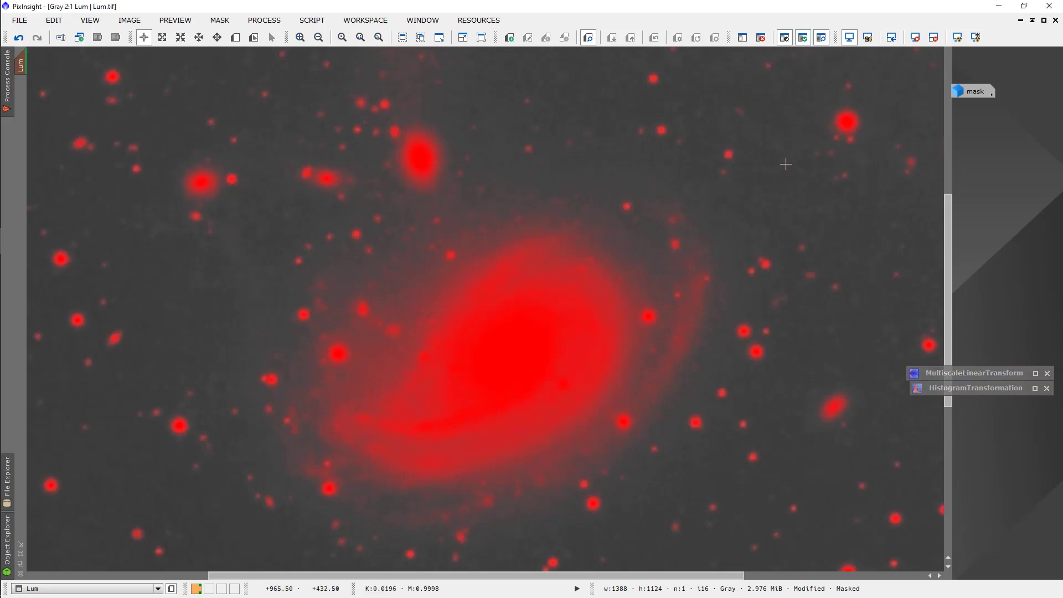
click(804, 42)
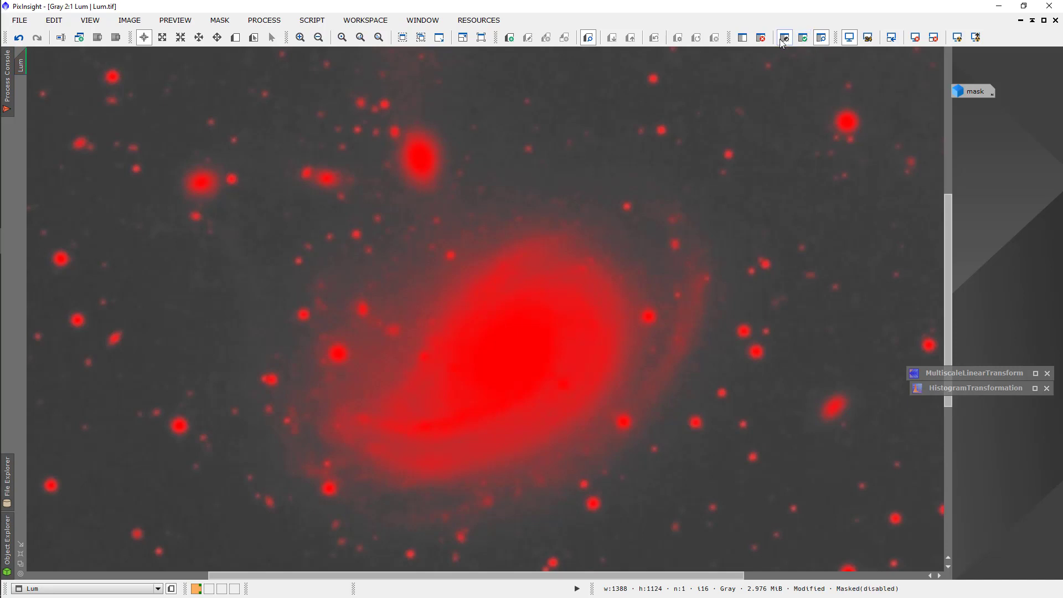
click(762, 37)
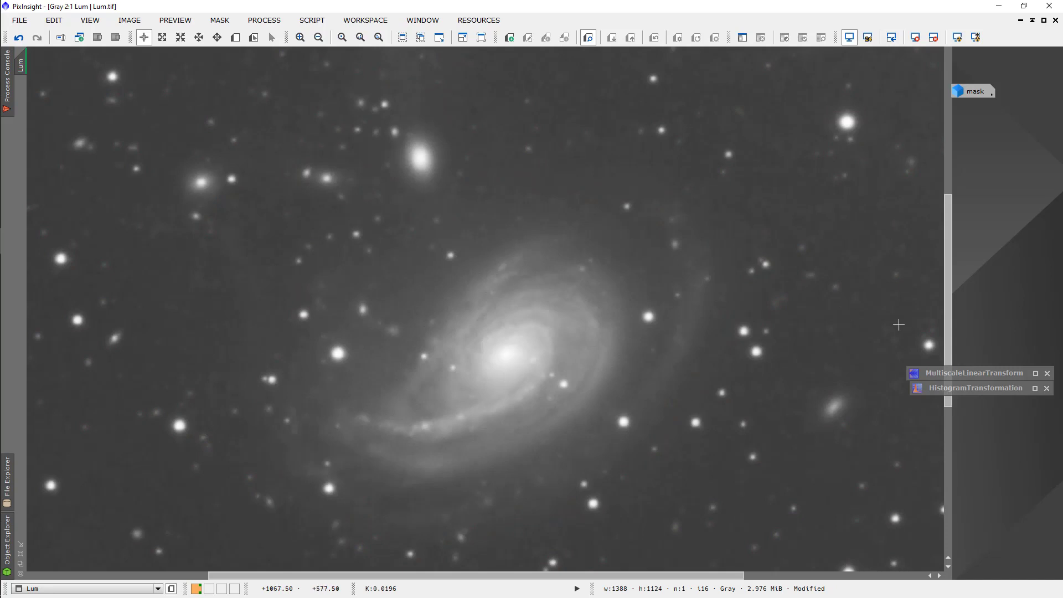
click(342, 38)
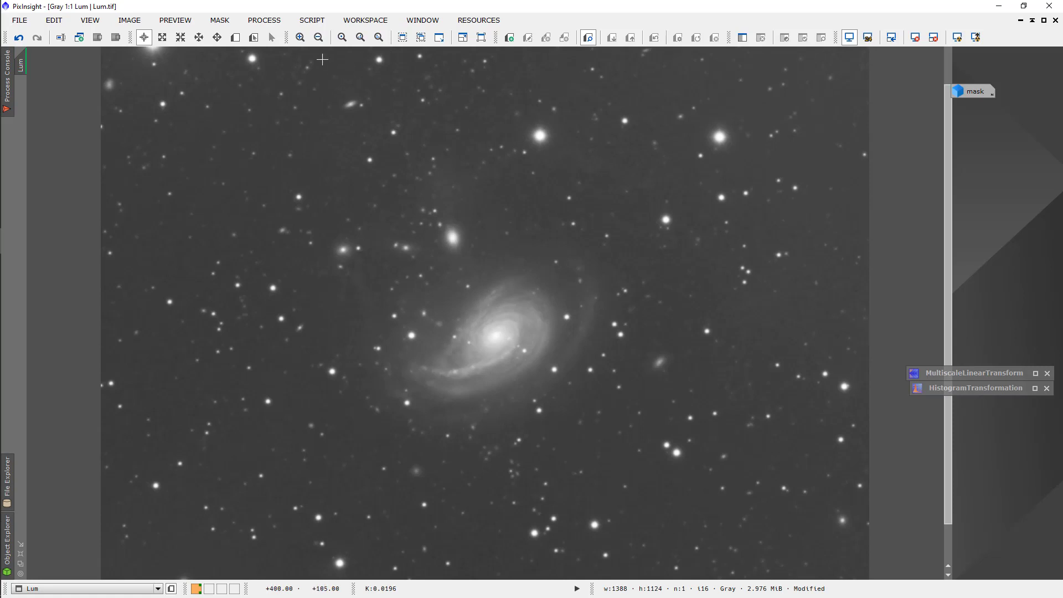
Generate a star mask from Lum with StarMask at scale 7, noise threshold 0.2 and shadows 0.2.
click(264, 22)
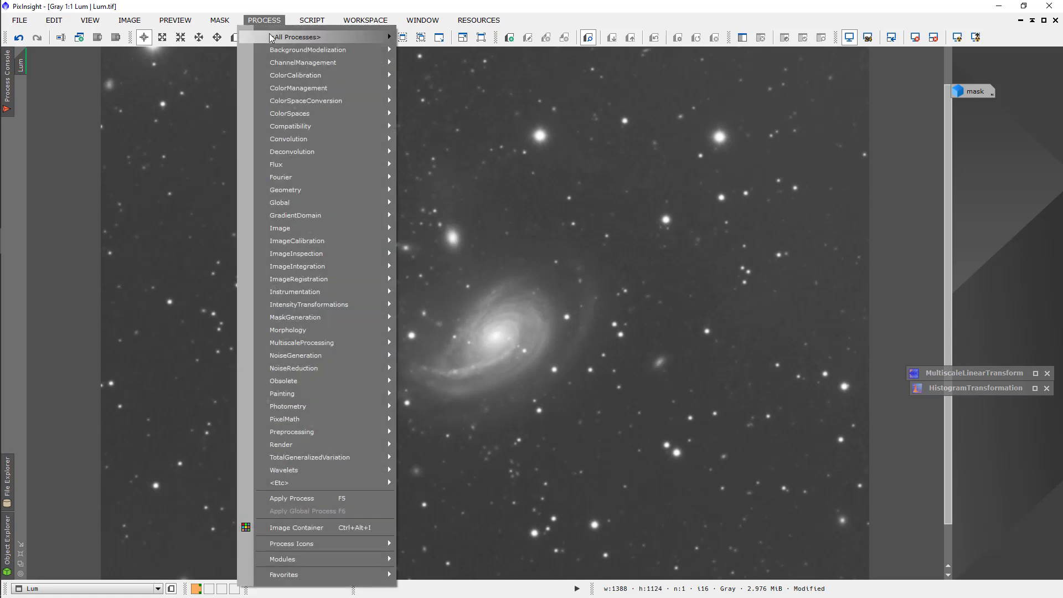
mouse_move(388, 34)
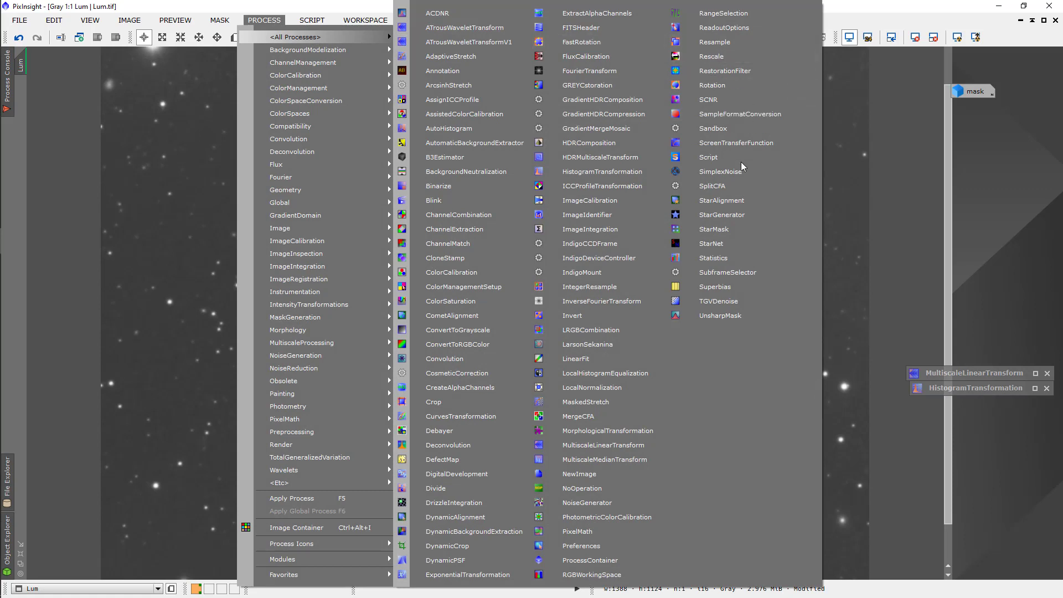
click(735, 230)
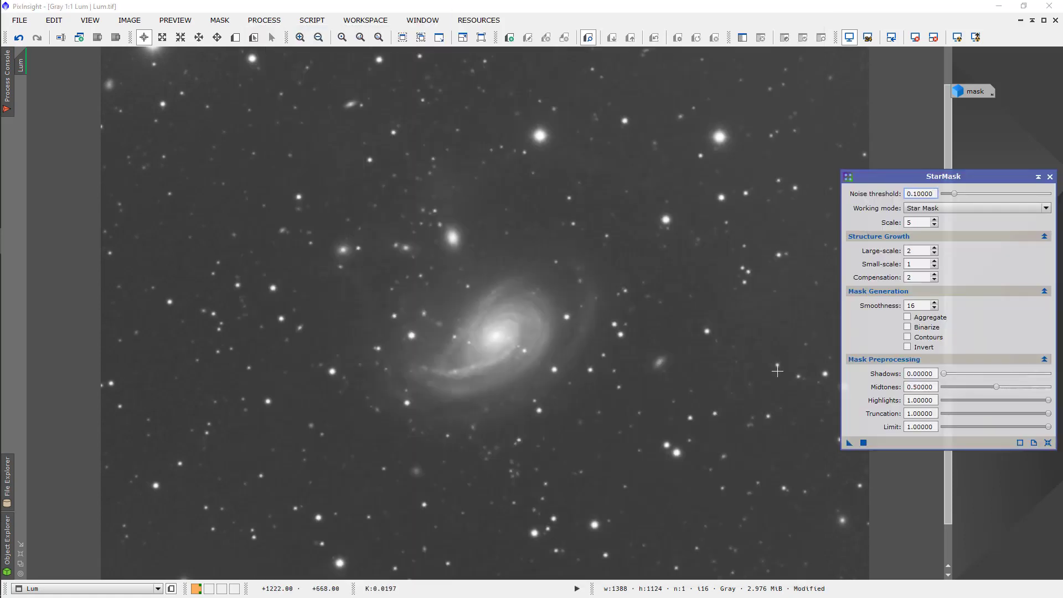
click(935, 220)
drag(953, 190, 965, 198)
drag(945, 376, 964, 379)
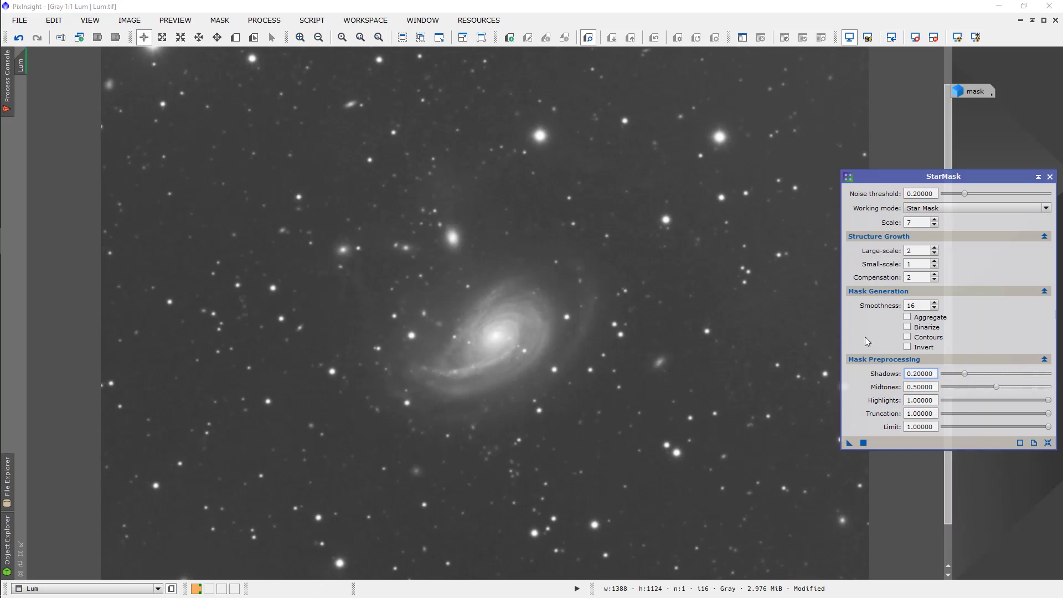
click(850, 444)
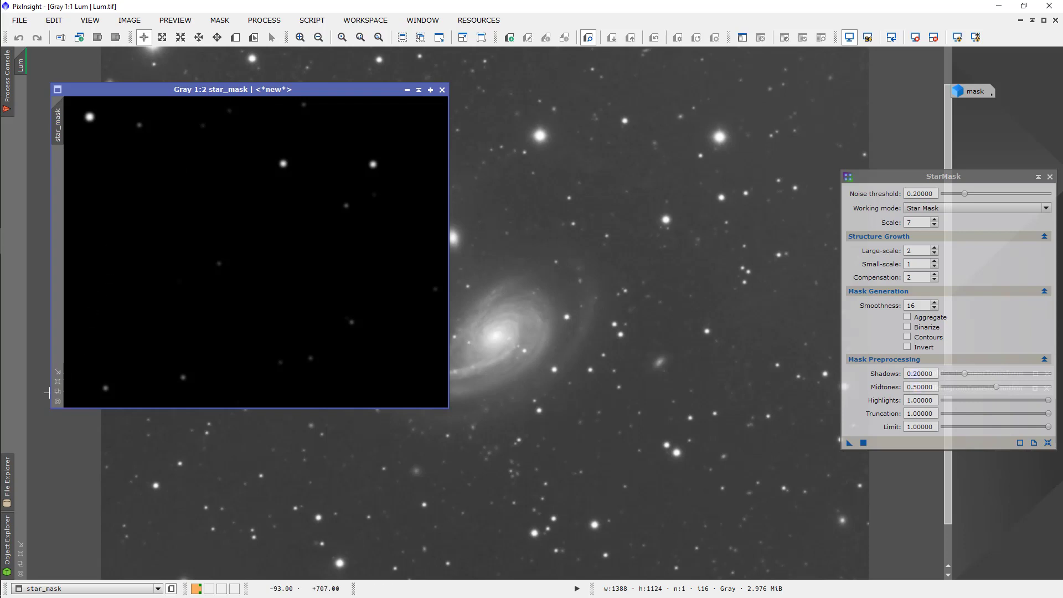
Lower StarMask noise threshold and shadows to 0.1 and regenerate the star mask from Lum.
click(58, 382)
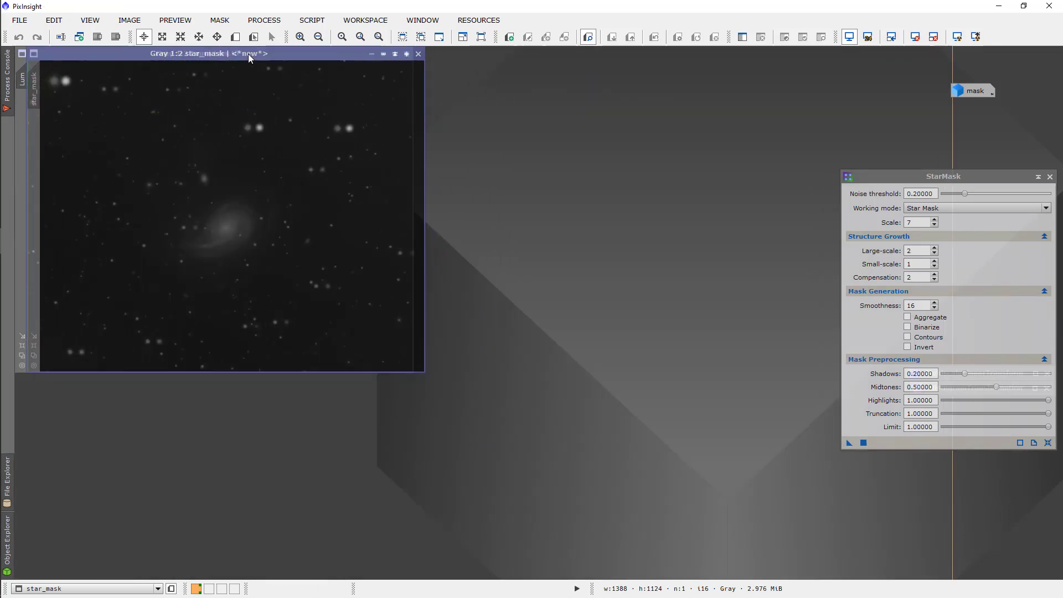
drag(244, 55, 494, 127)
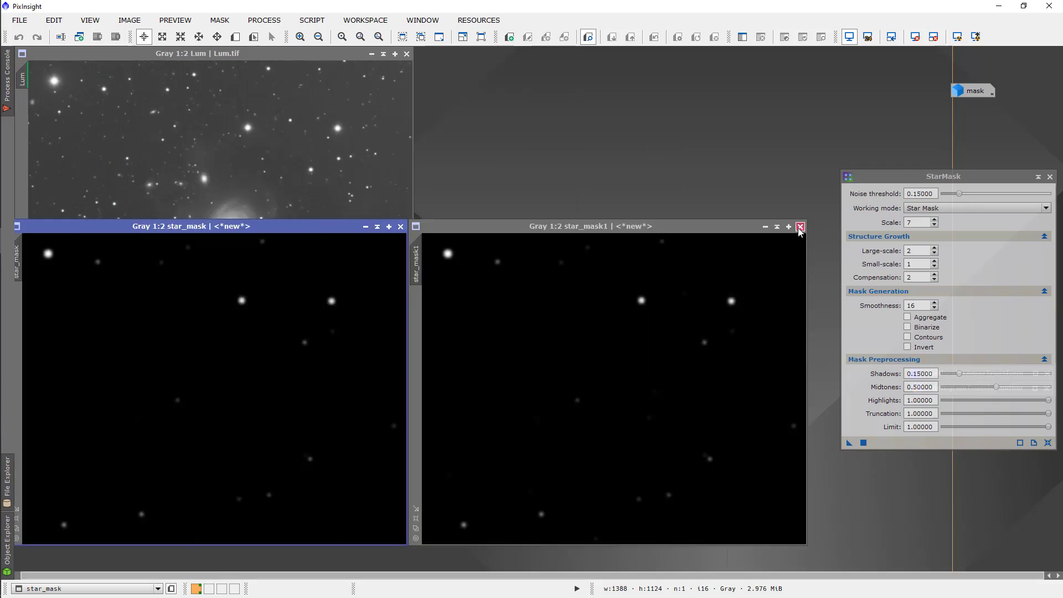
click(800, 227)
drag(963, 196, 954, 197)
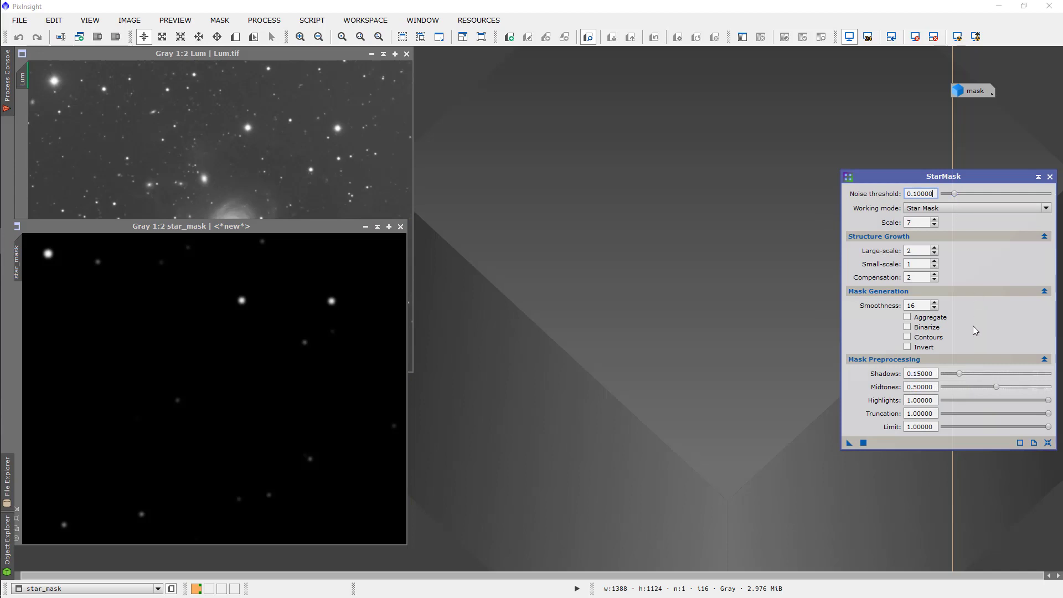
drag(960, 374, 954, 373)
key(ctrl+Tab)
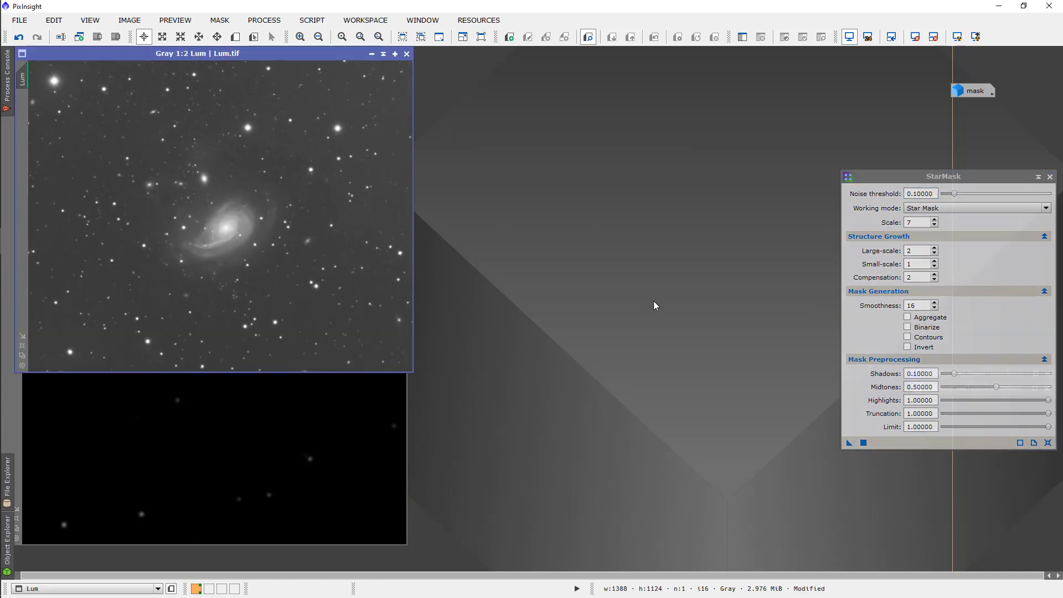
click(864, 442)
Close the original star_mask, iconize star_mask1 beside the mask icon, and close StarMask.
click(358, 446)
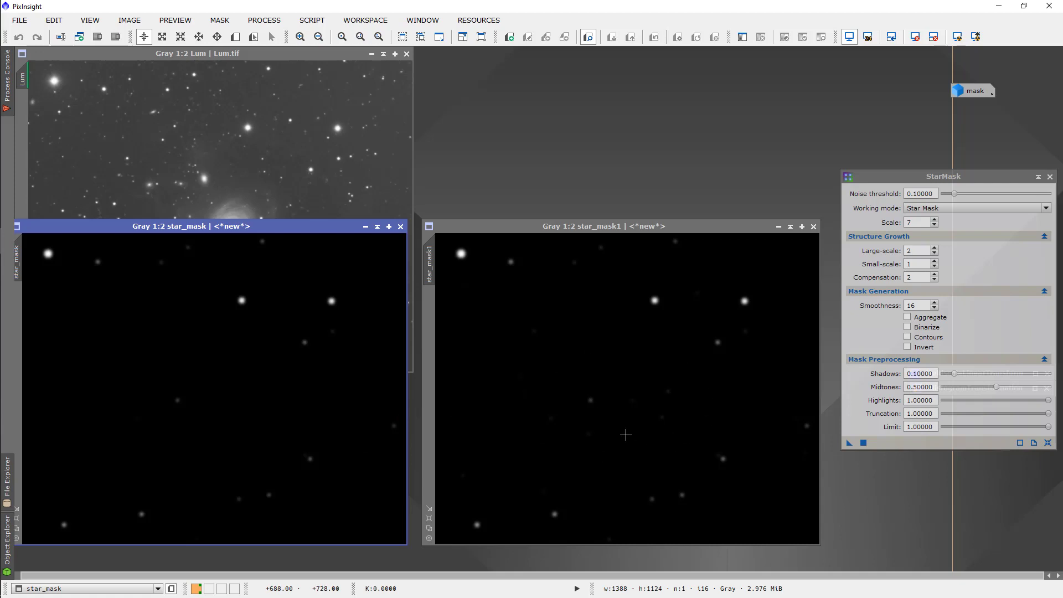
click(400, 226)
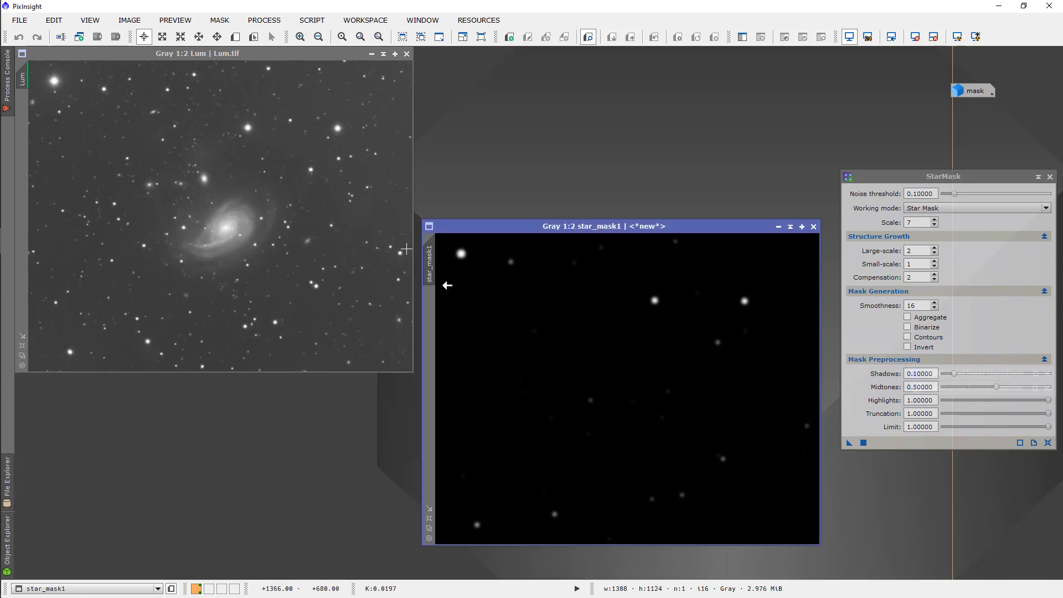
click(779, 227)
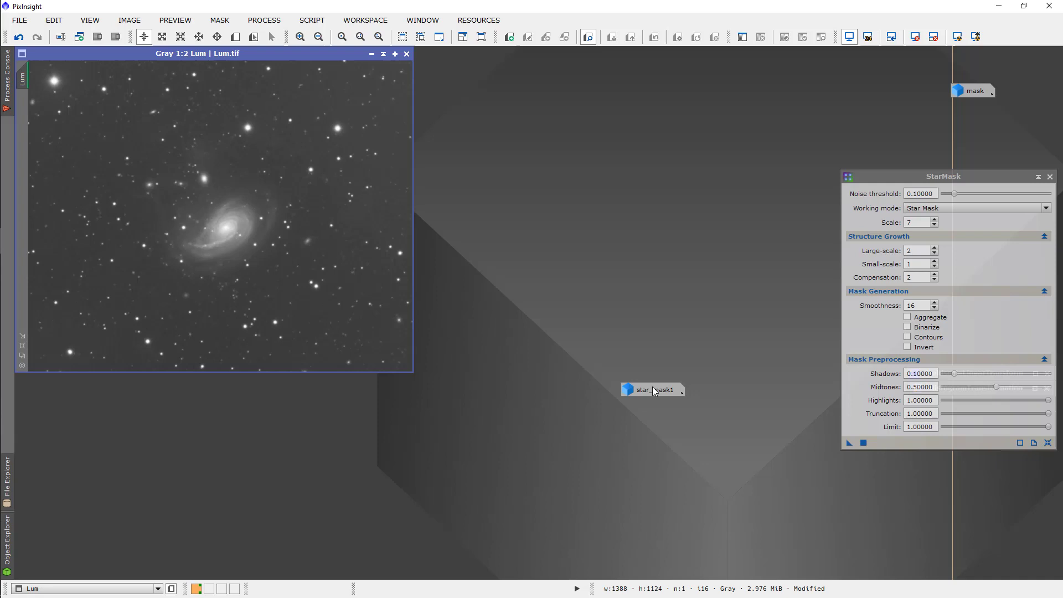
drag(655, 390, 983, 110)
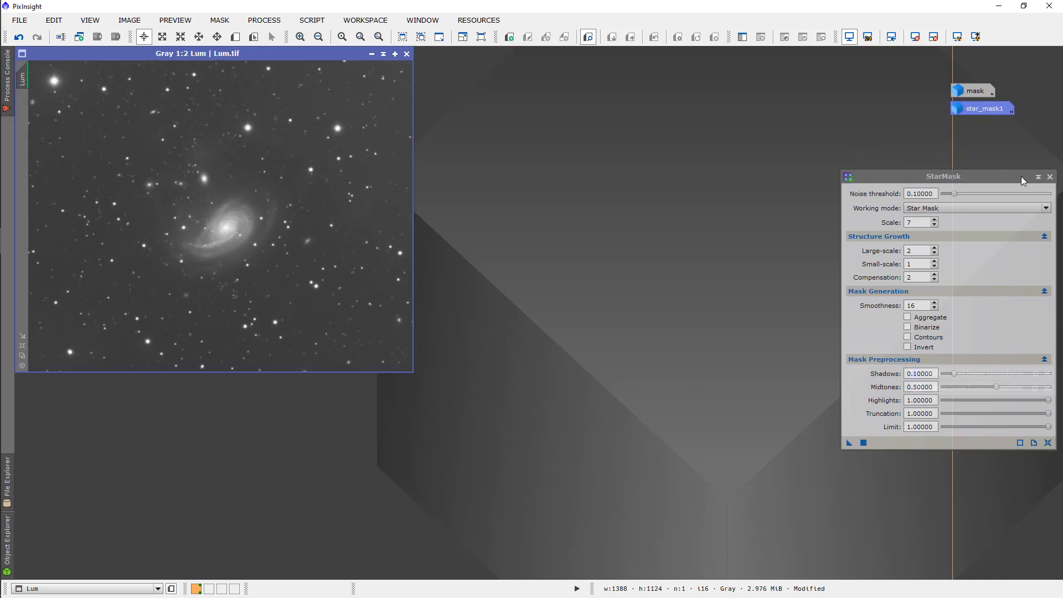
click(1050, 178)
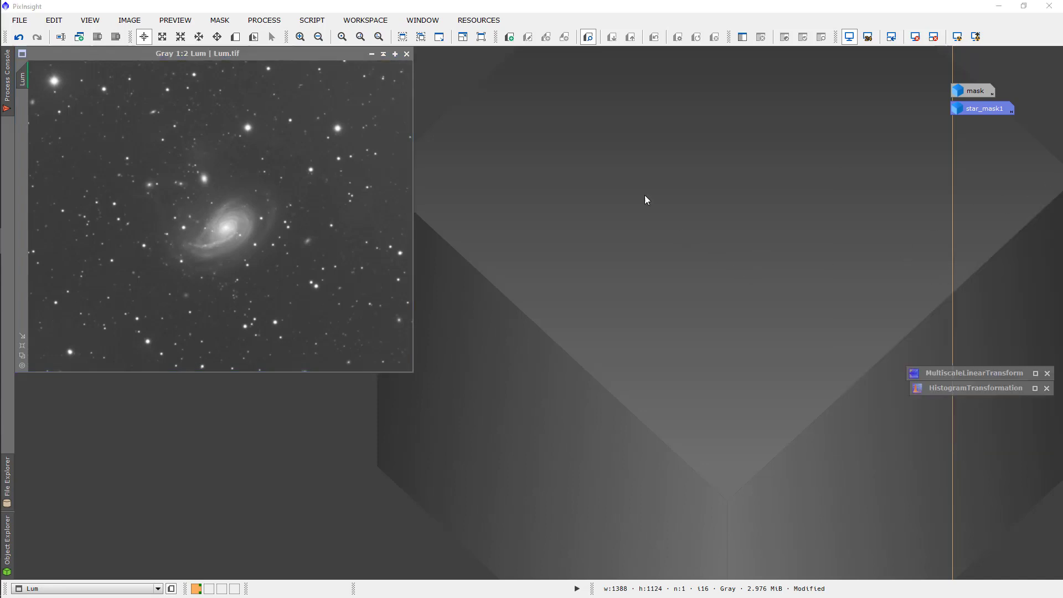
Maximize the Lum window at 1:1 zoom and bring up the All Processes list.
click(394, 53)
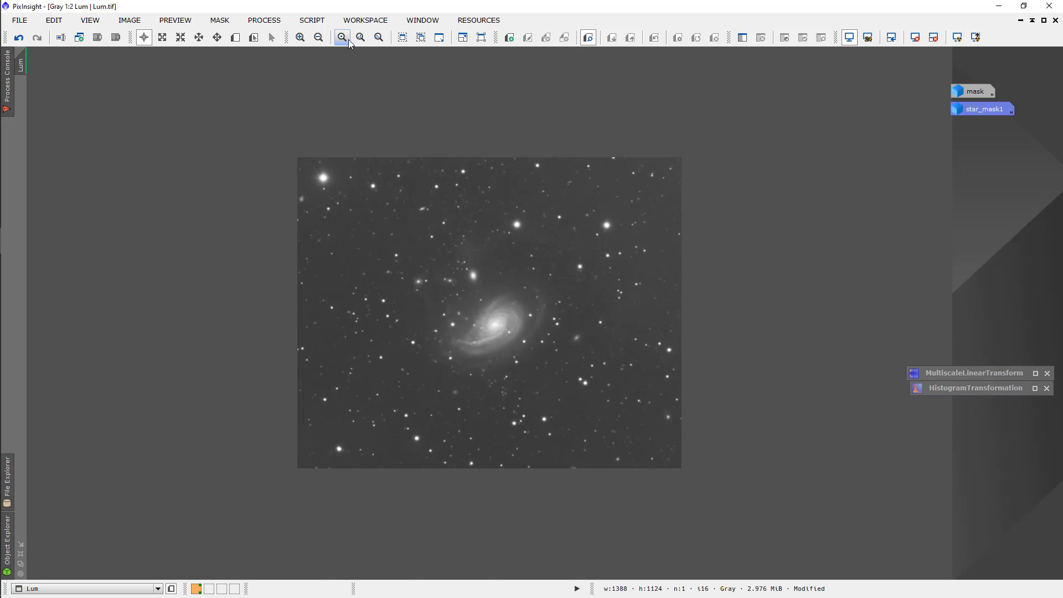
click(343, 37)
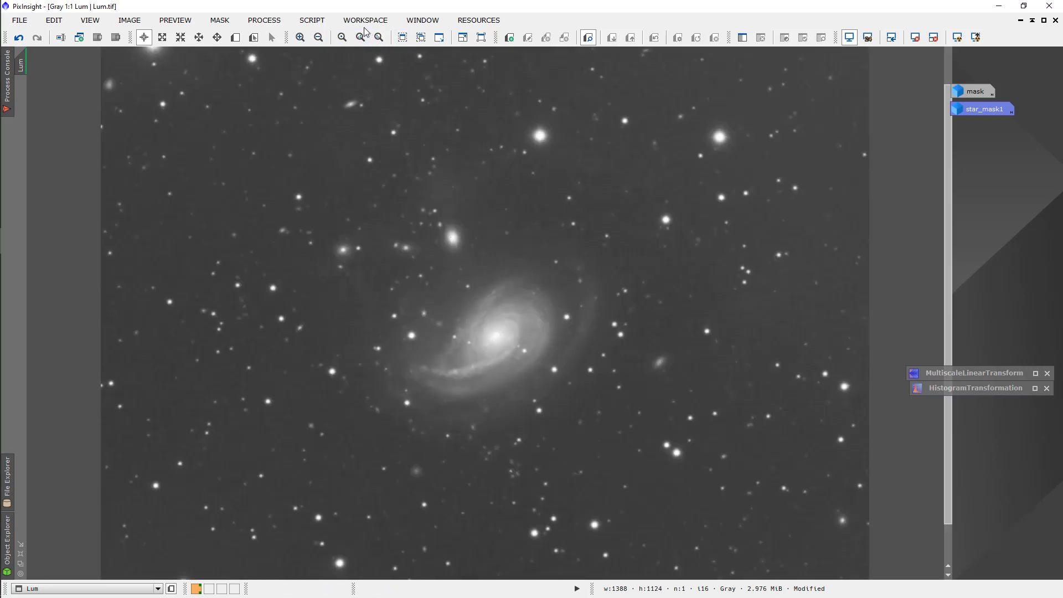
click(268, 21)
mouse_move(272, 37)
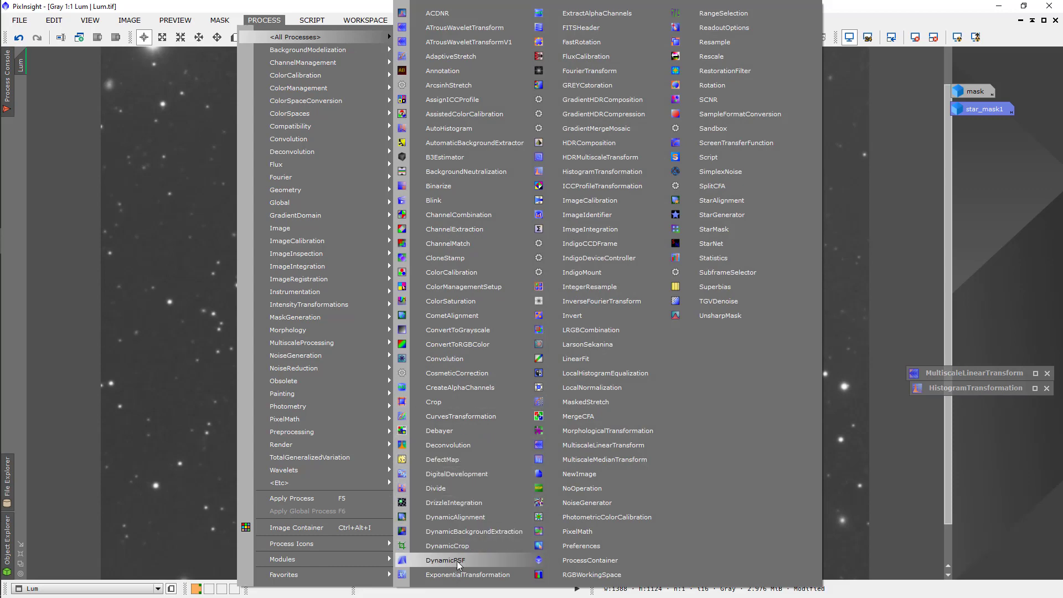
Open DynamicPSF and move its window to the right edge, clear of the galaxy.
click(446, 560)
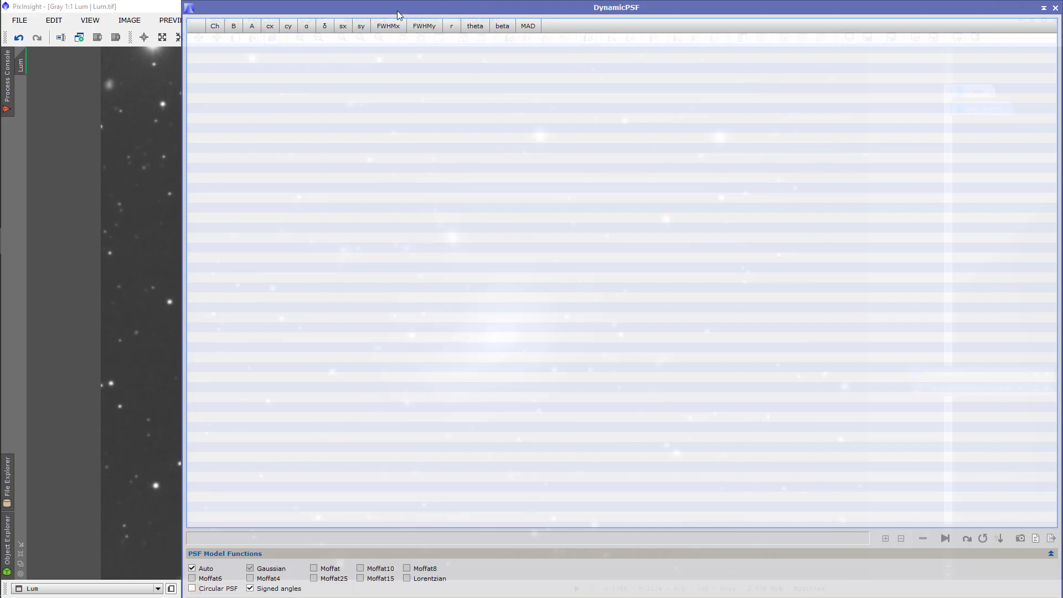
drag(371, 10, 1059, 8)
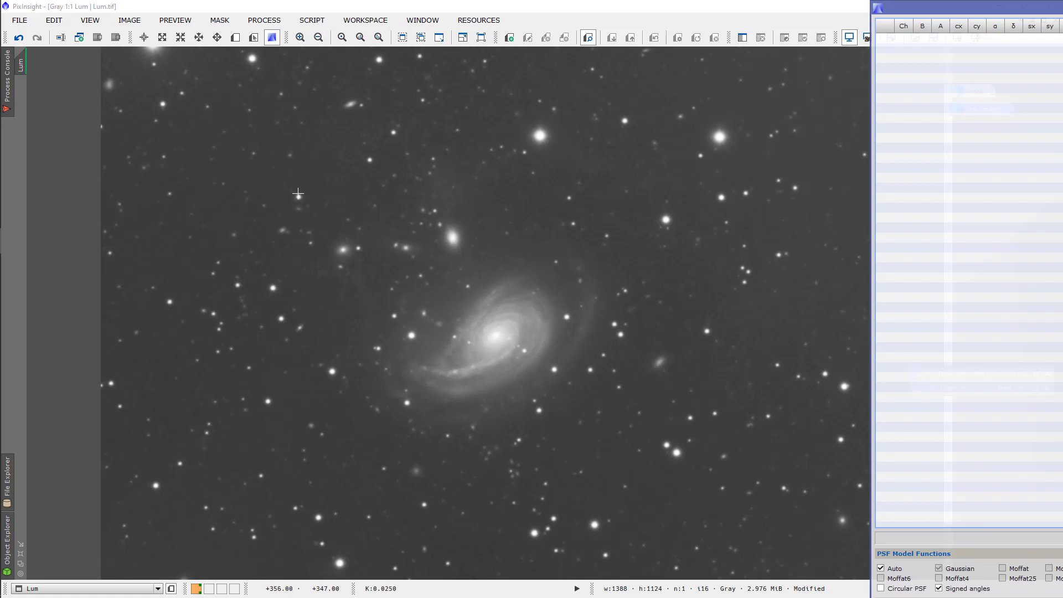
Fit PSFs to twelve stars across the top and right side of the galaxy.
click(298, 197)
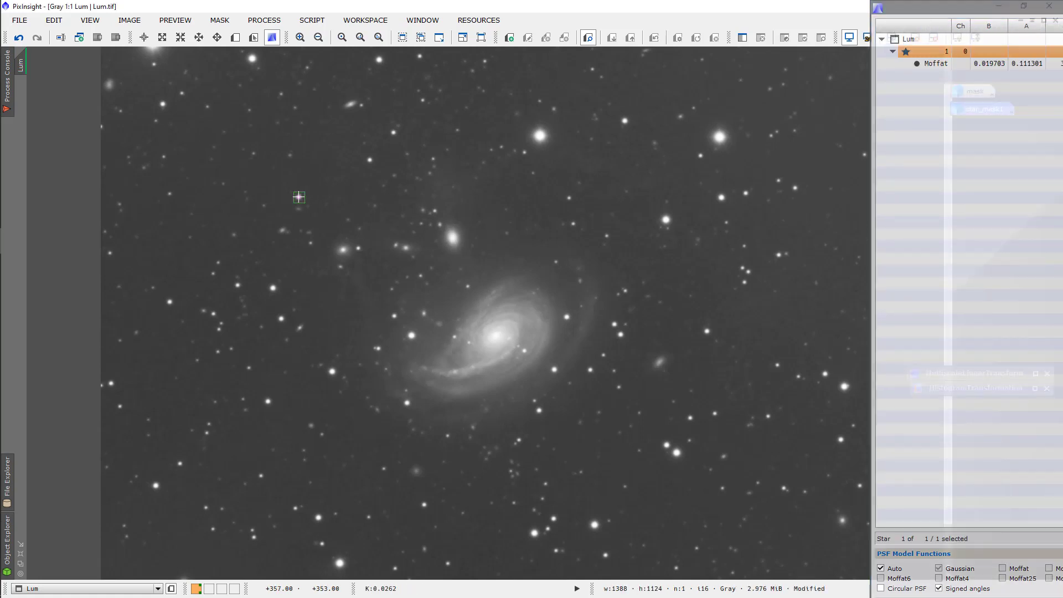
click(369, 160)
click(394, 133)
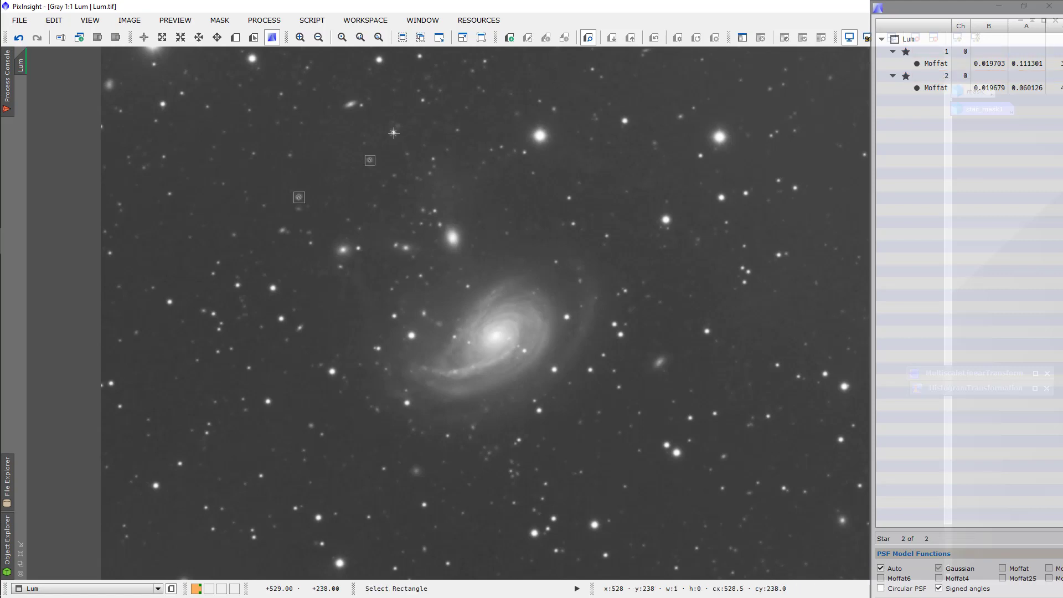
click(624, 120)
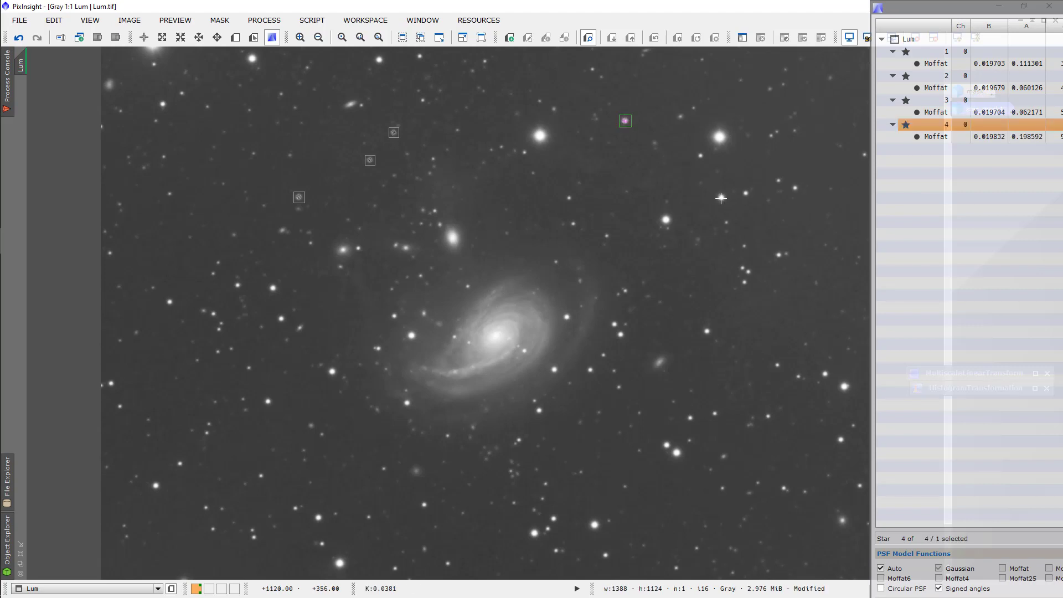
click(721, 197)
click(746, 193)
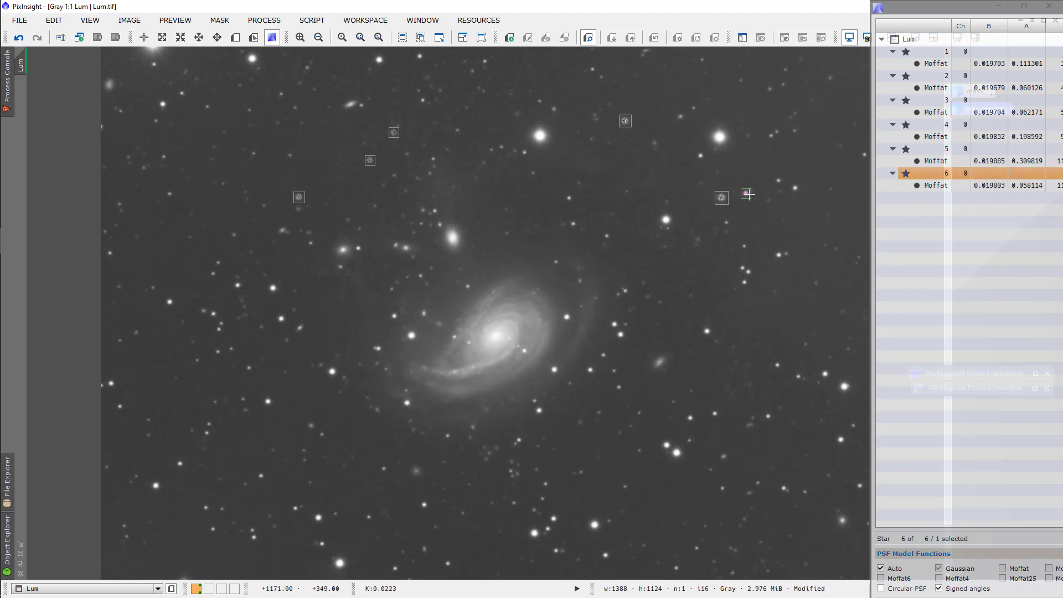
click(777, 255)
click(708, 331)
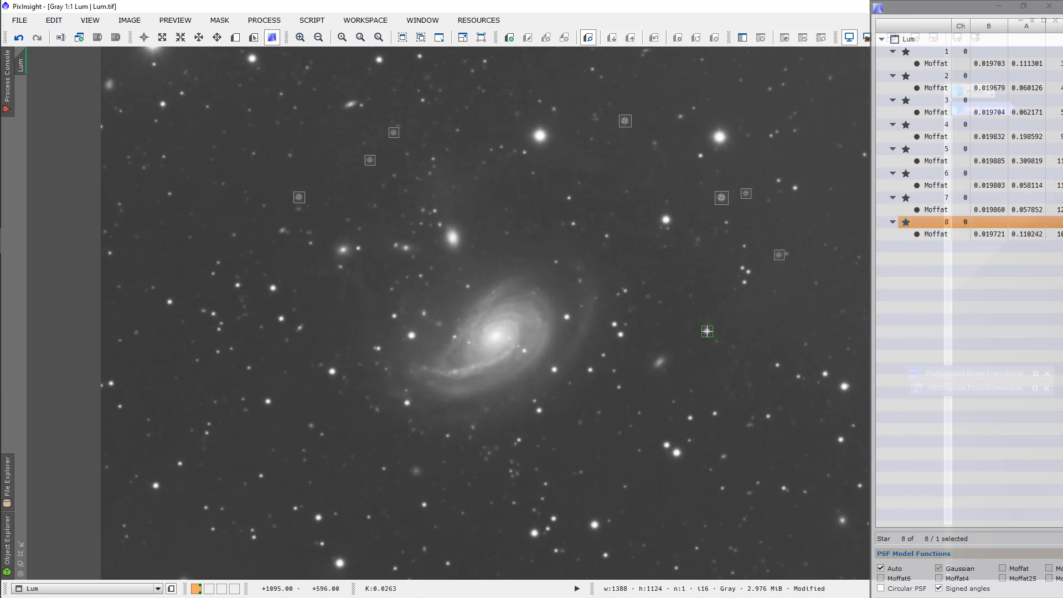
click(621, 335)
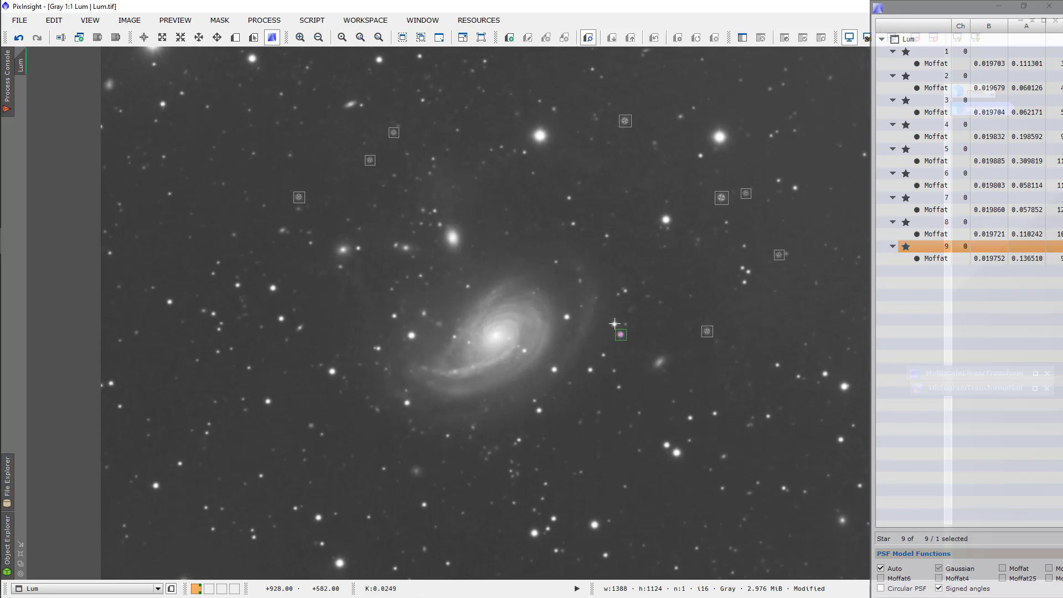
click(614, 324)
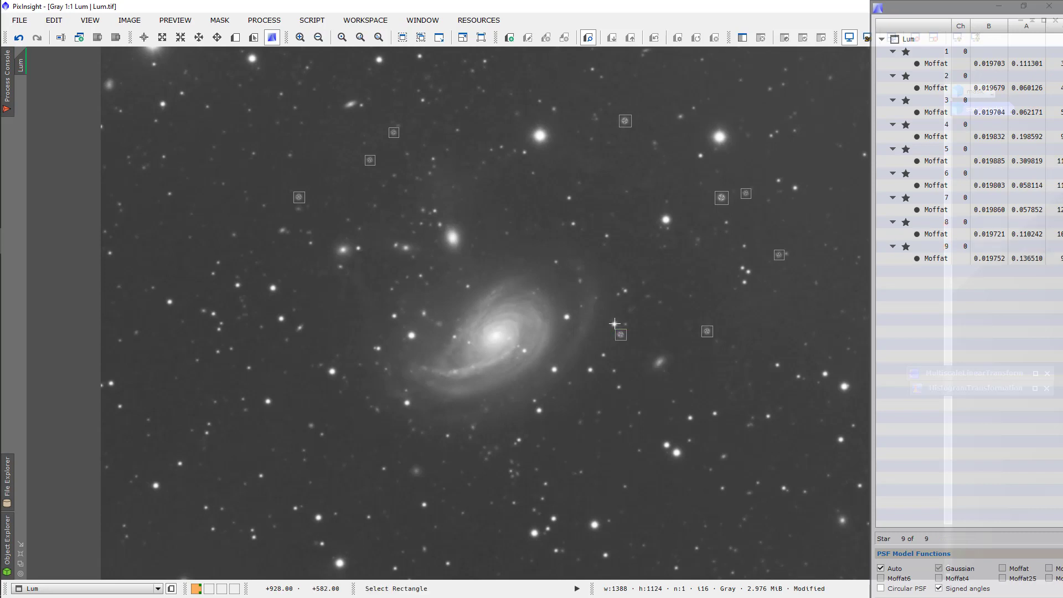
click(689, 417)
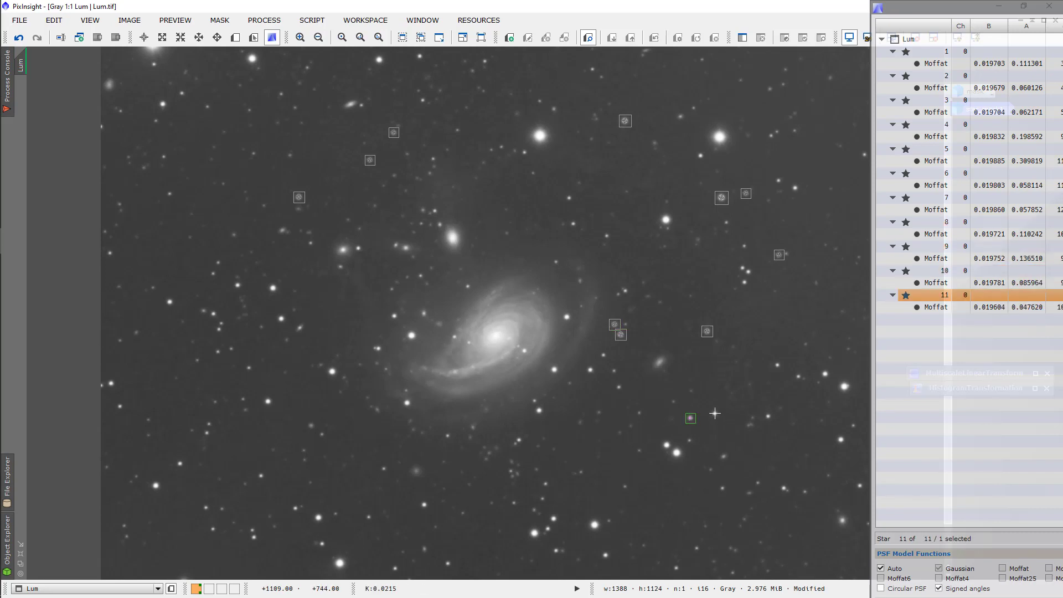
click(715, 414)
Add PSF fits for stars near, left of and below the galaxy down to the bottom edge.
click(540, 411)
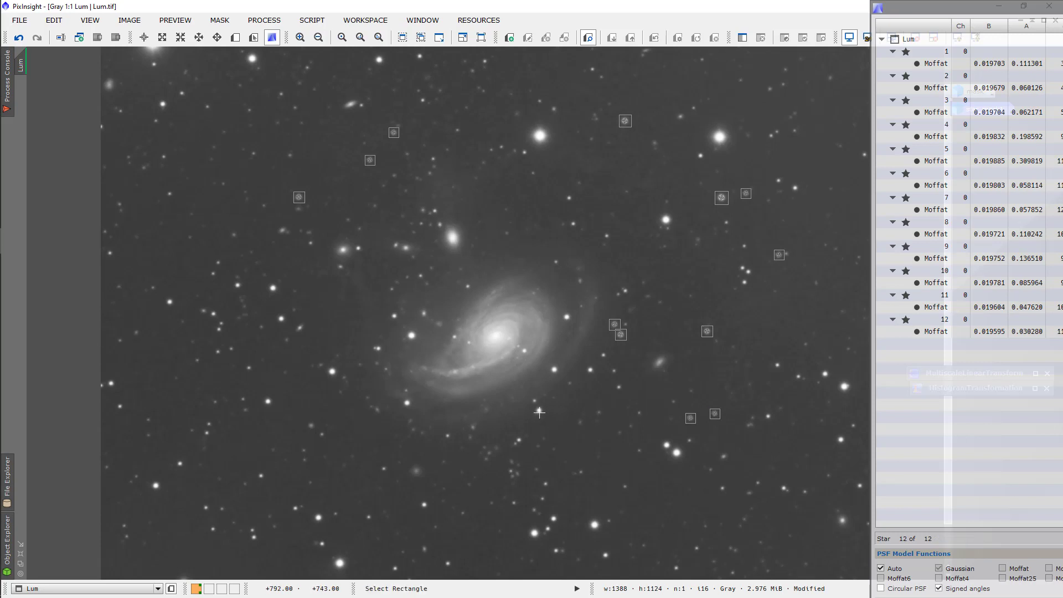
click(554, 369)
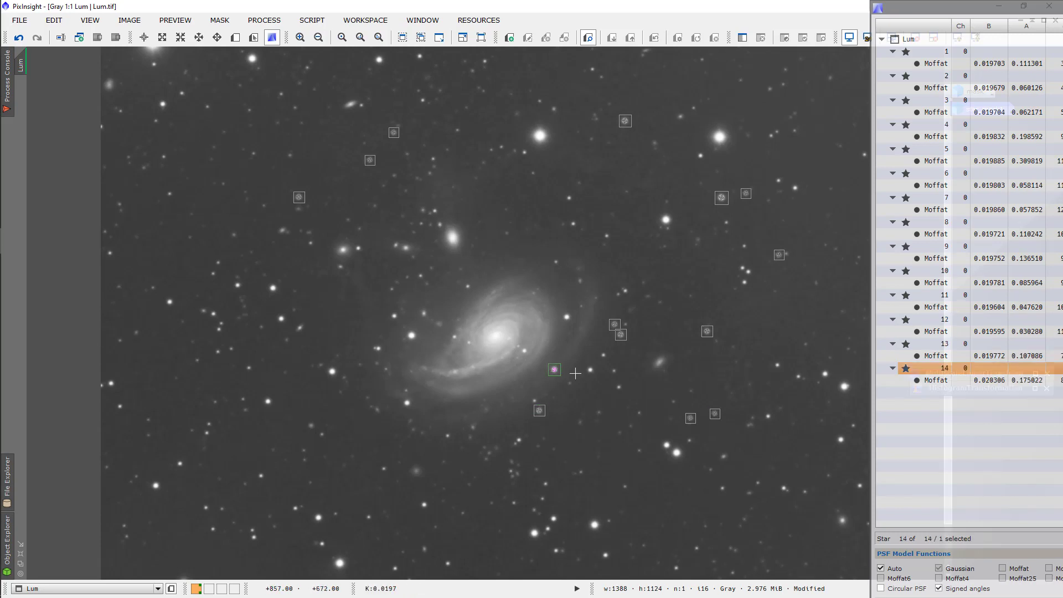
click(590, 370)
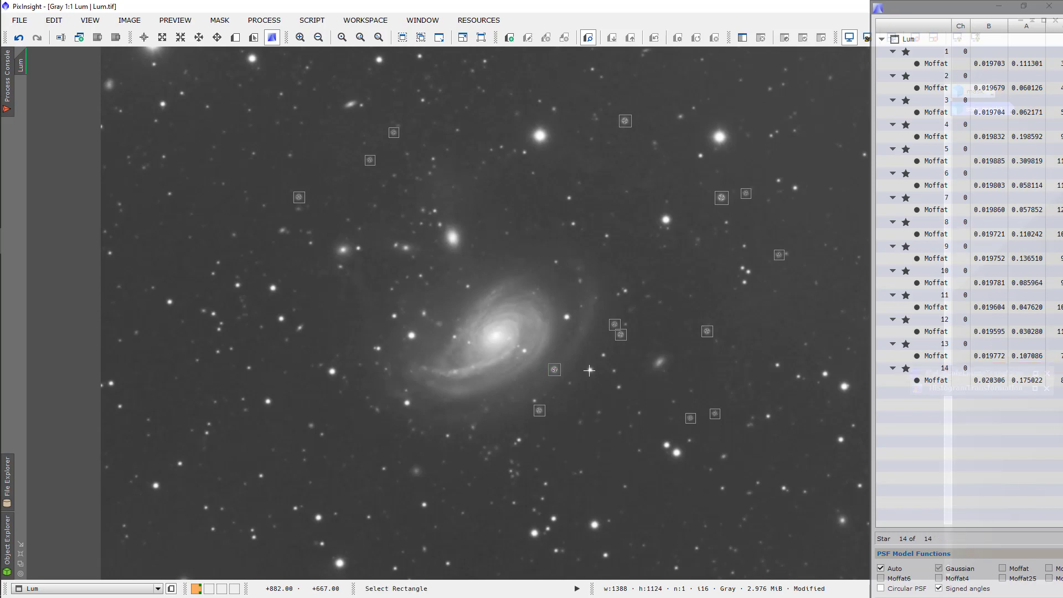
click(567, 318)
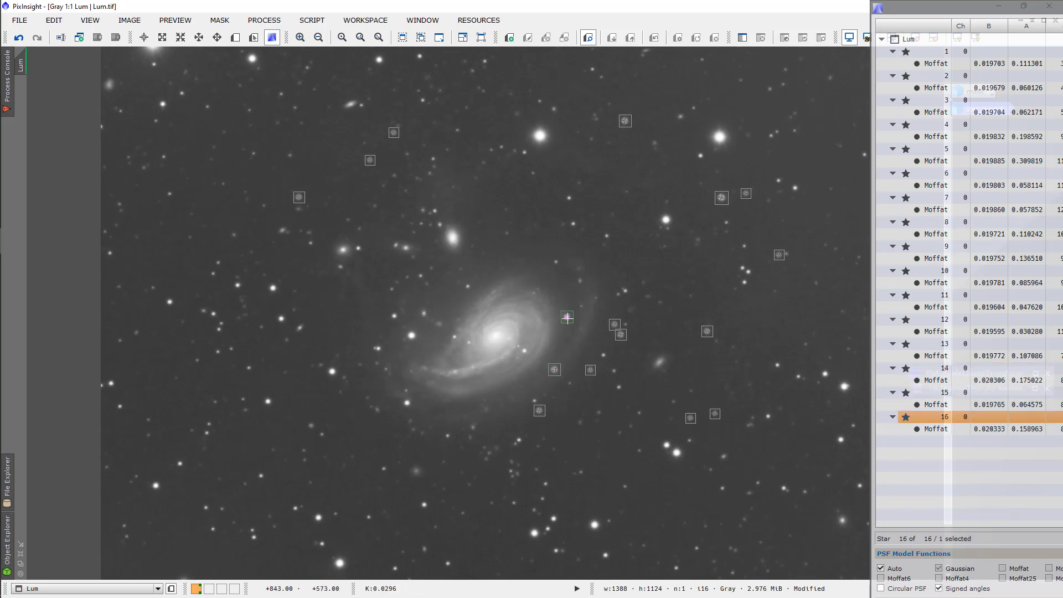
click(407, 404)
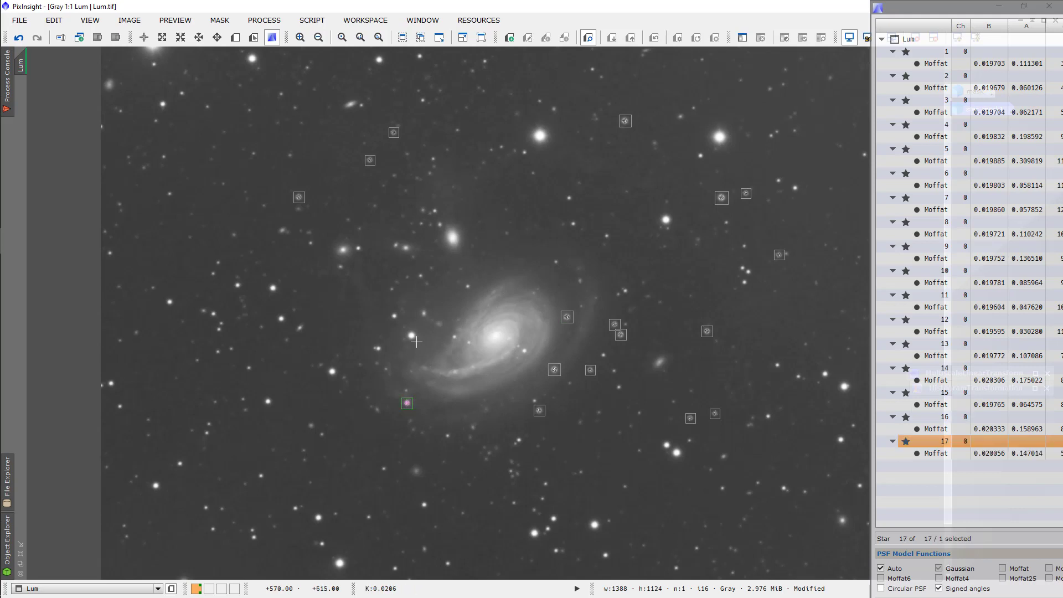
click(393, 316)
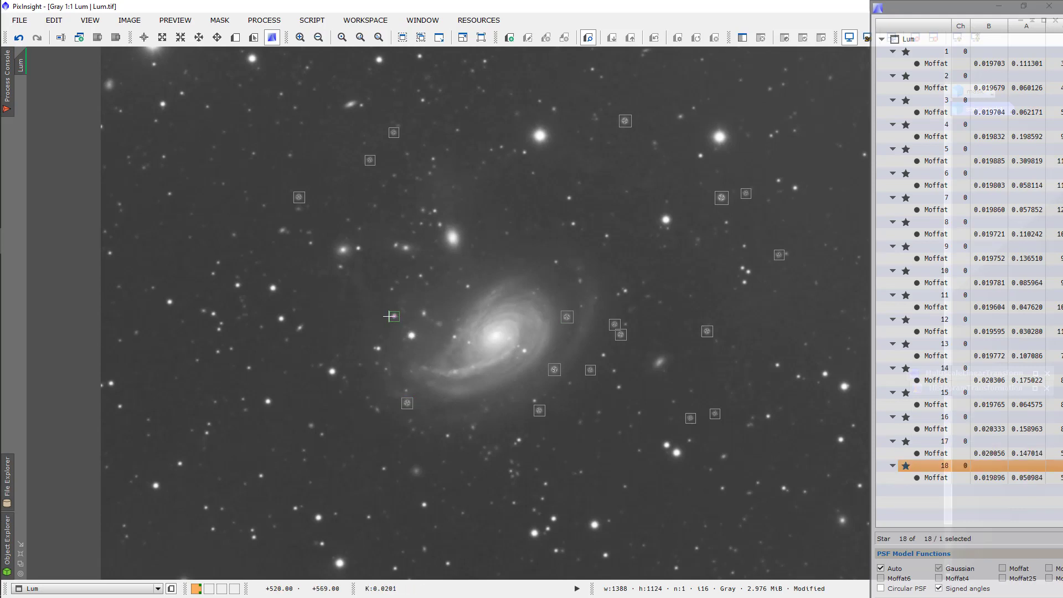
click(272, 288)
click(281, 318)
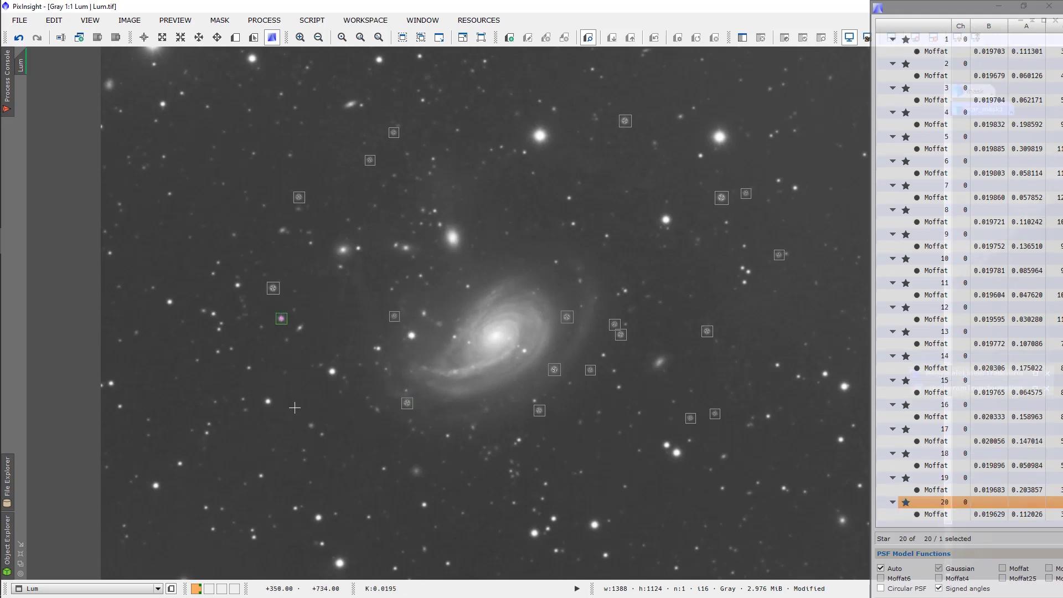
click(267, 402)
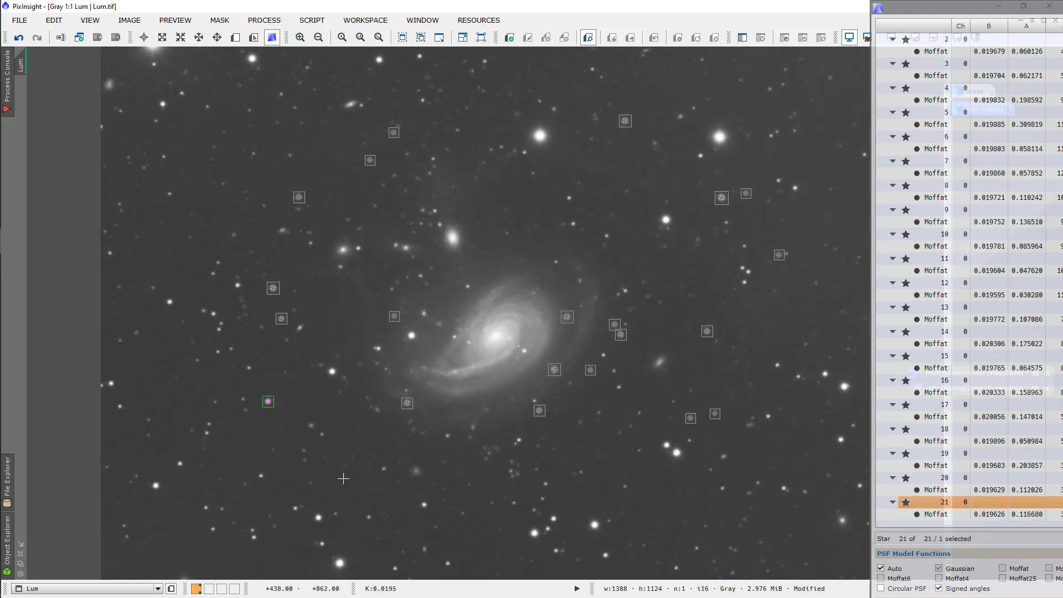
click(318, 516)
click(425, 505)
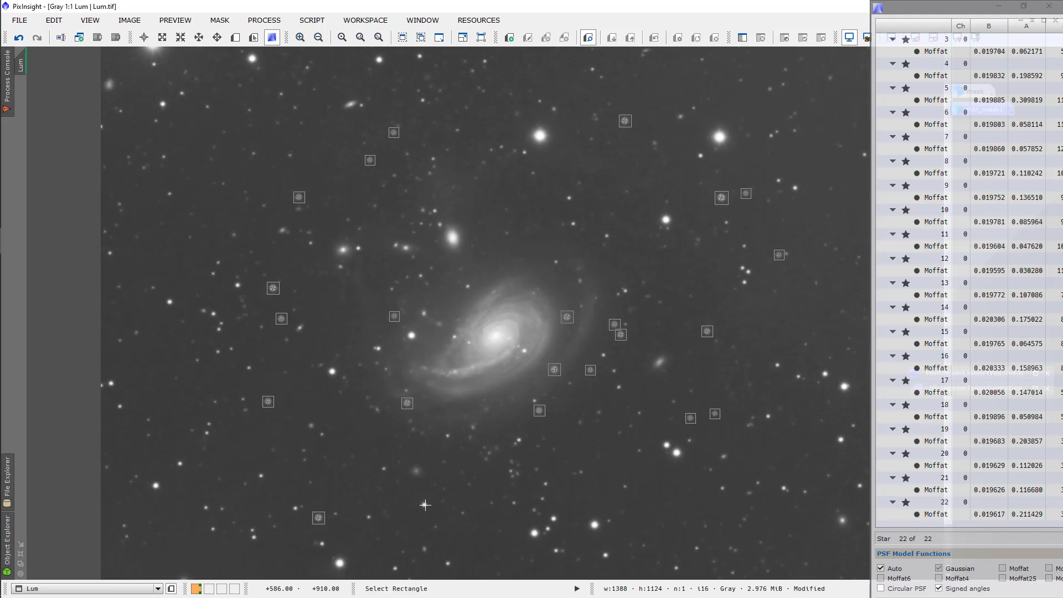
click(425, 505)
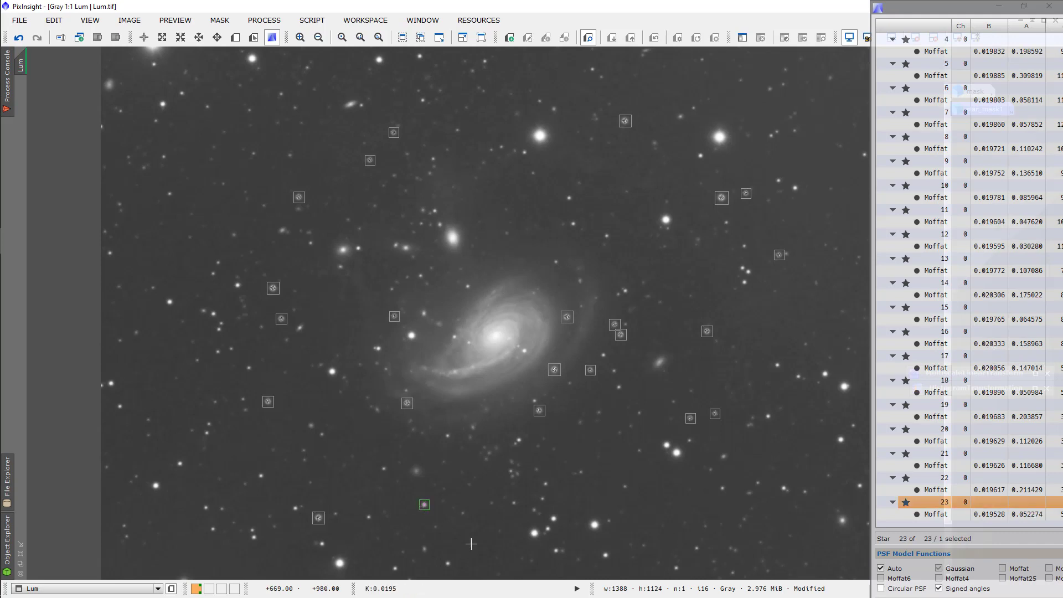
click(554, 518)
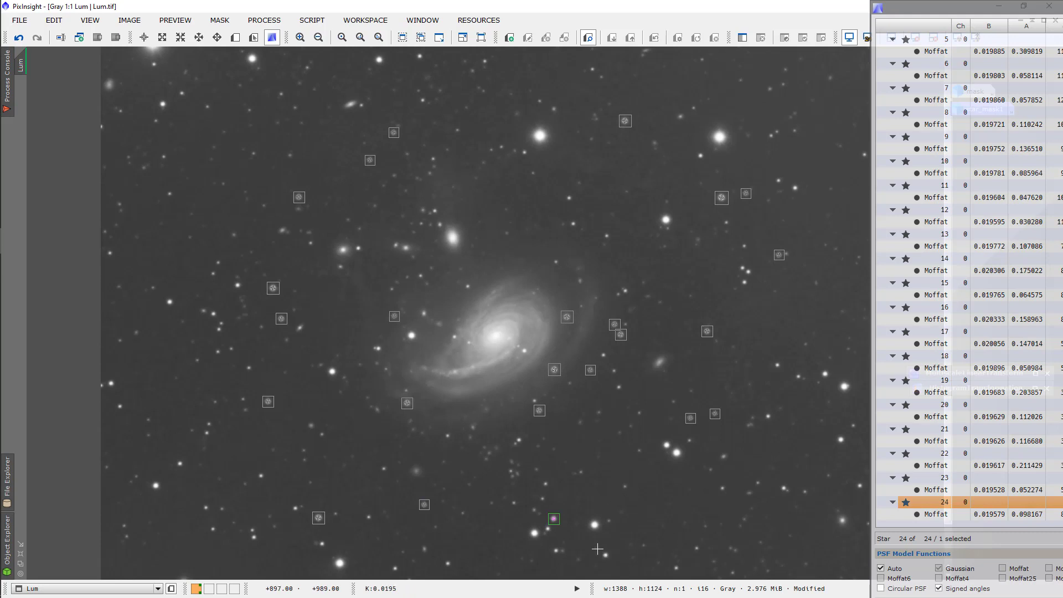
click(156, 485)
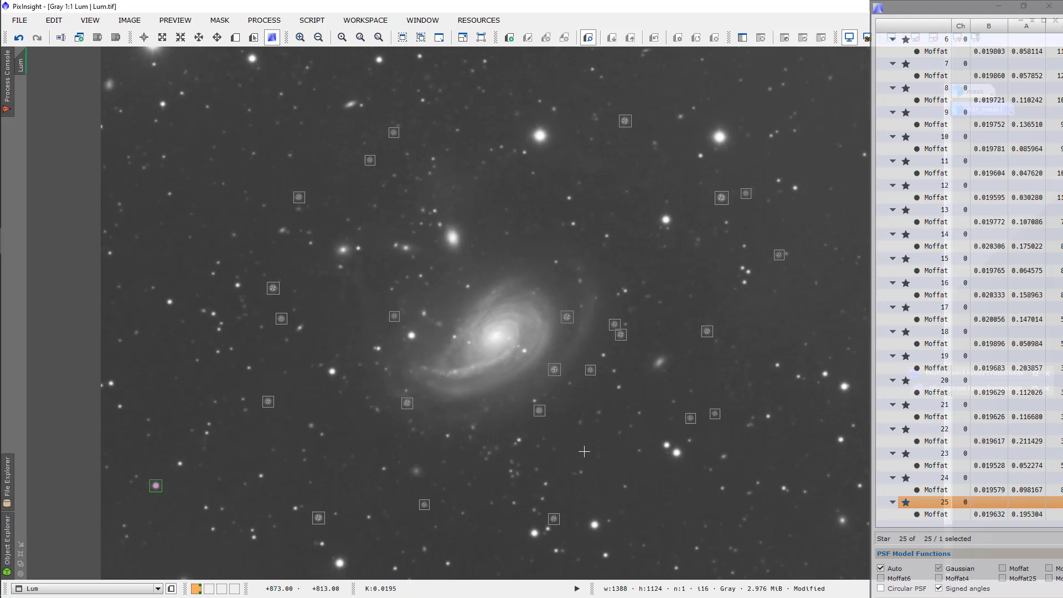
click(606, 556)
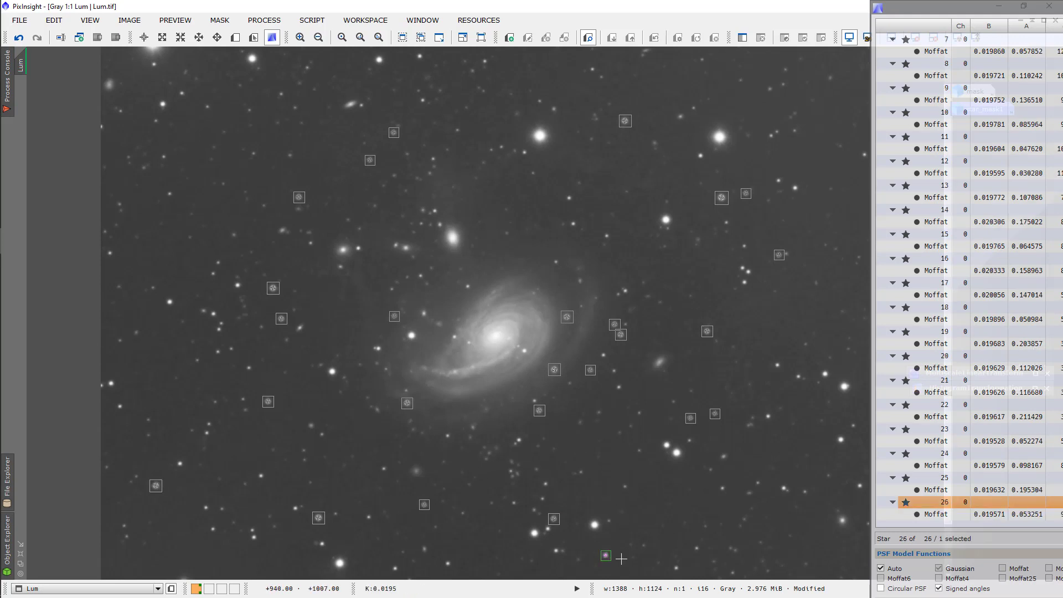
click(841, 439)
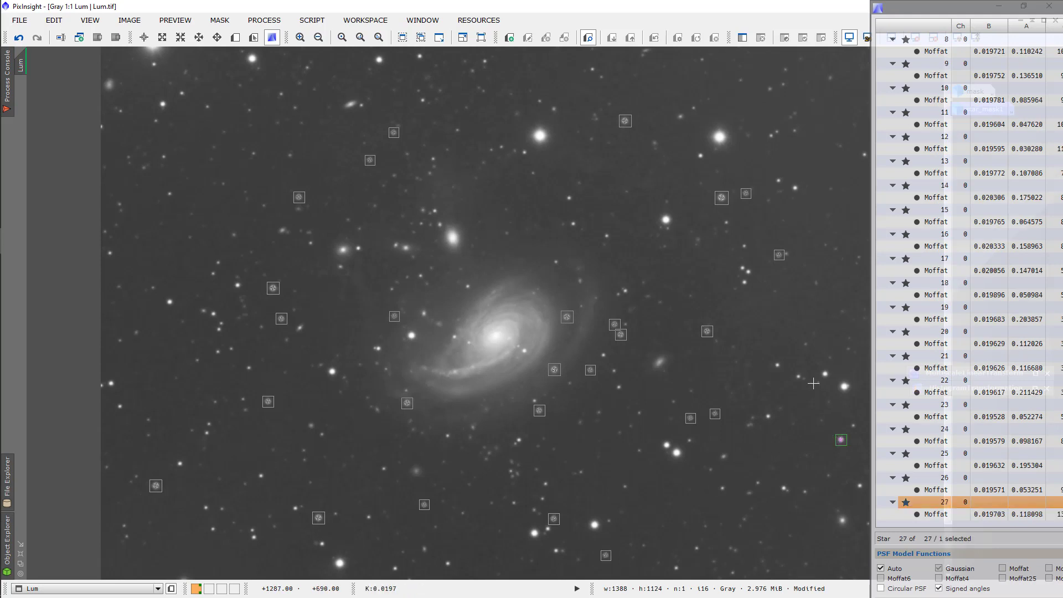
Deselect the last fit and add several more stars until 33 are listed.
click(795, 188)
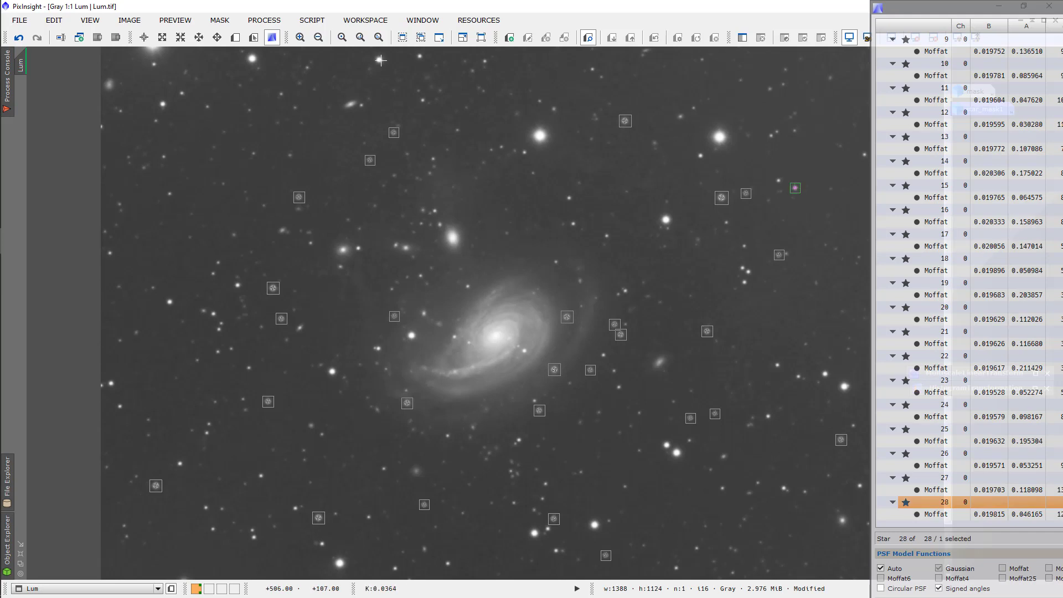
click(378, 60)
click(237, 285)
click(169, 302)
click(180, 463)
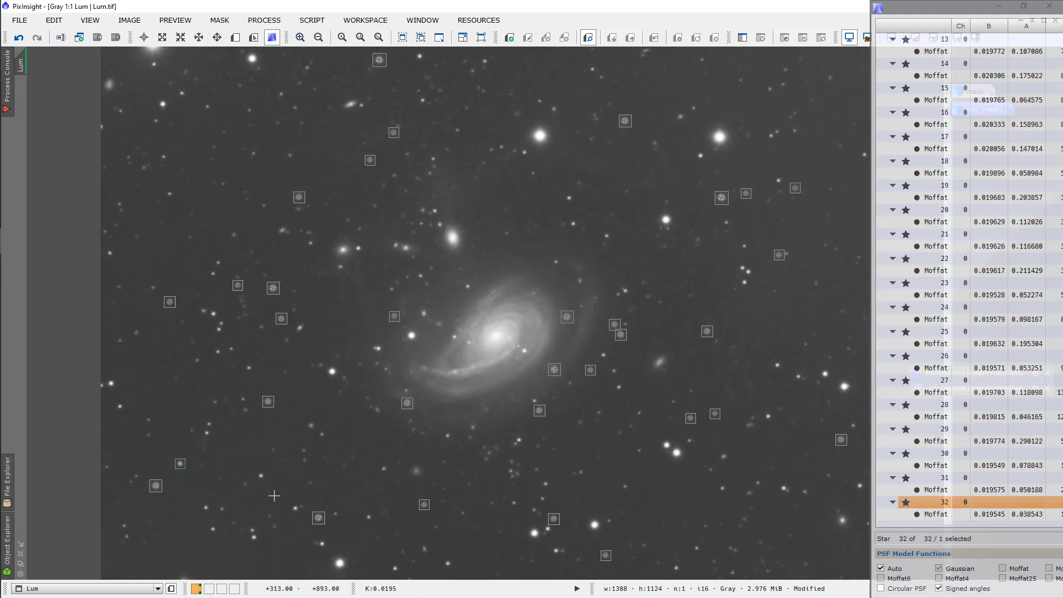
click(358, 249)
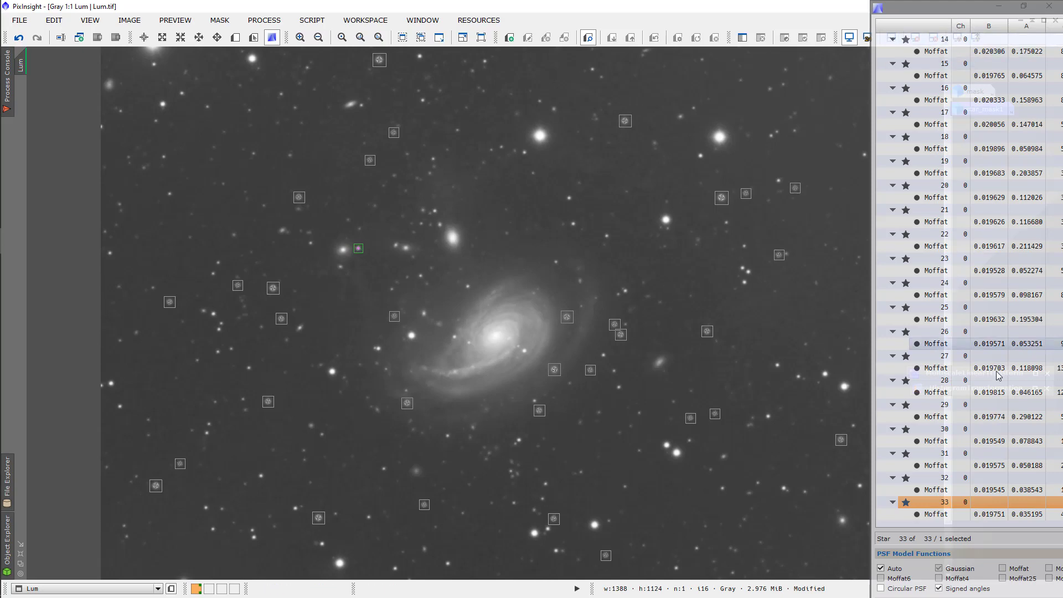
Select all 33 fitted stars and export a synthetic PSF image named PSF.
drag(910, 6, 200, 15)
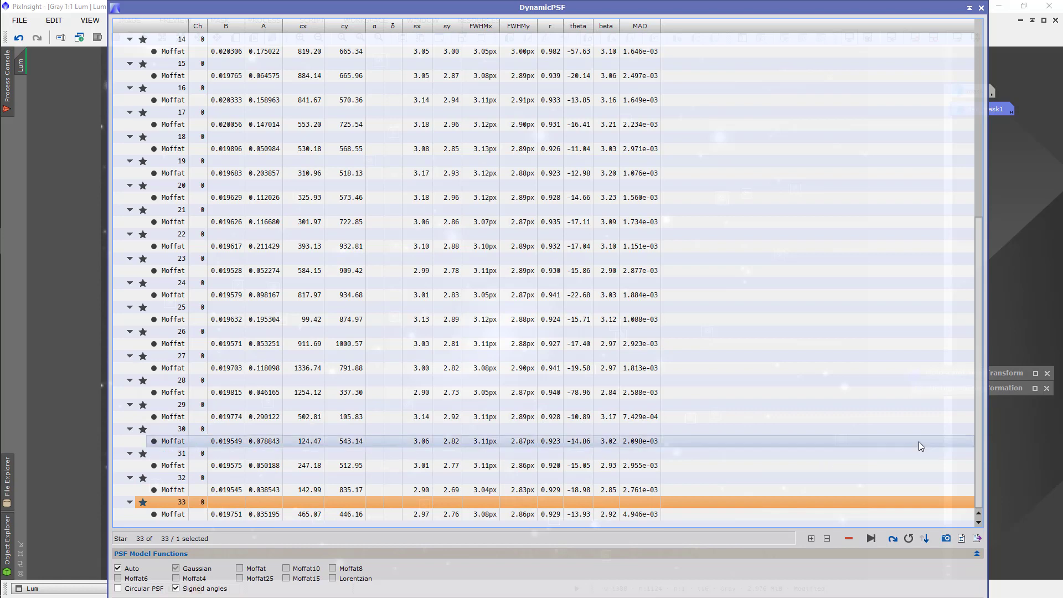
drag(979, 397, 452, 147)
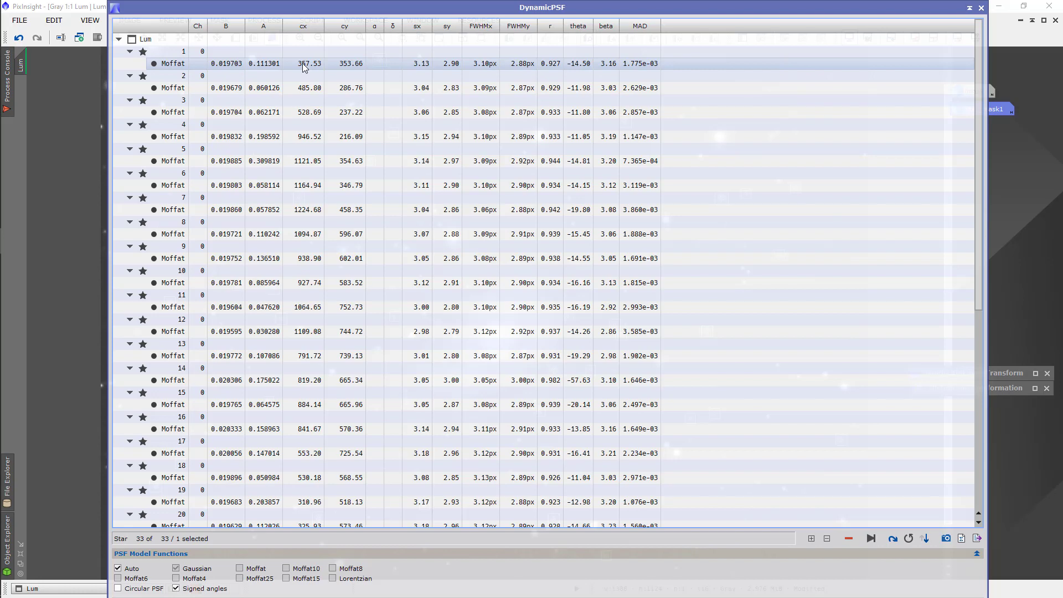
key(ctrl+a)
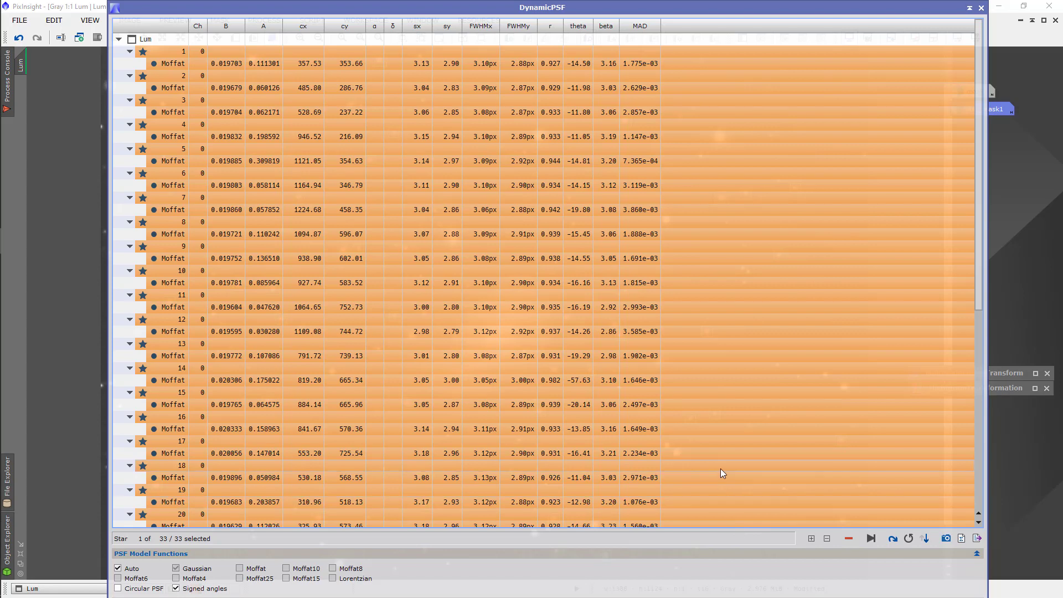
click(947, 541)
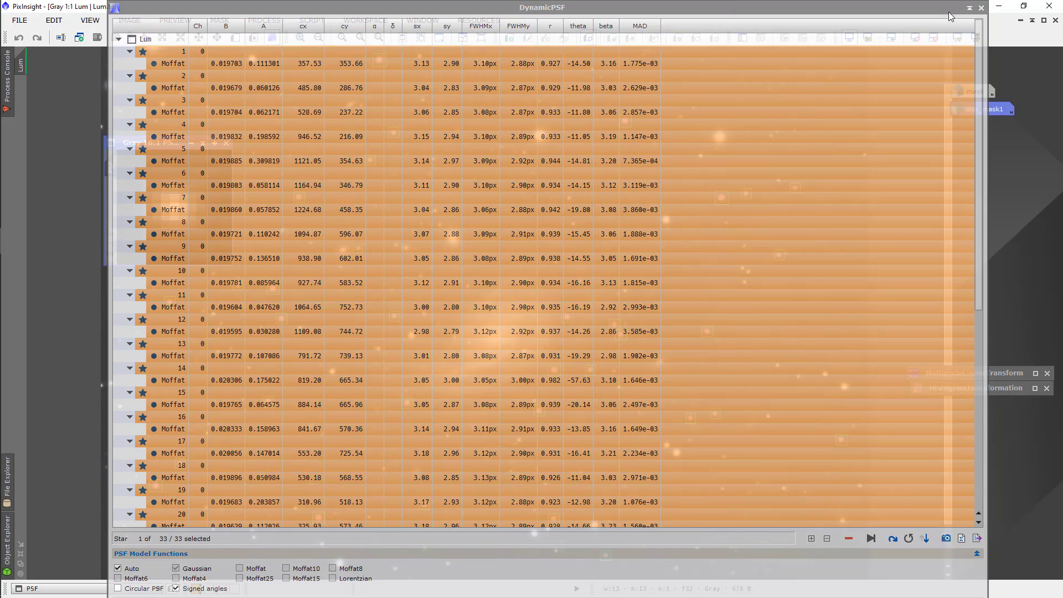
Iconize the PSF image, restore Lum to a smaller floating window, and end DynamicPSF.
click(969, 9)
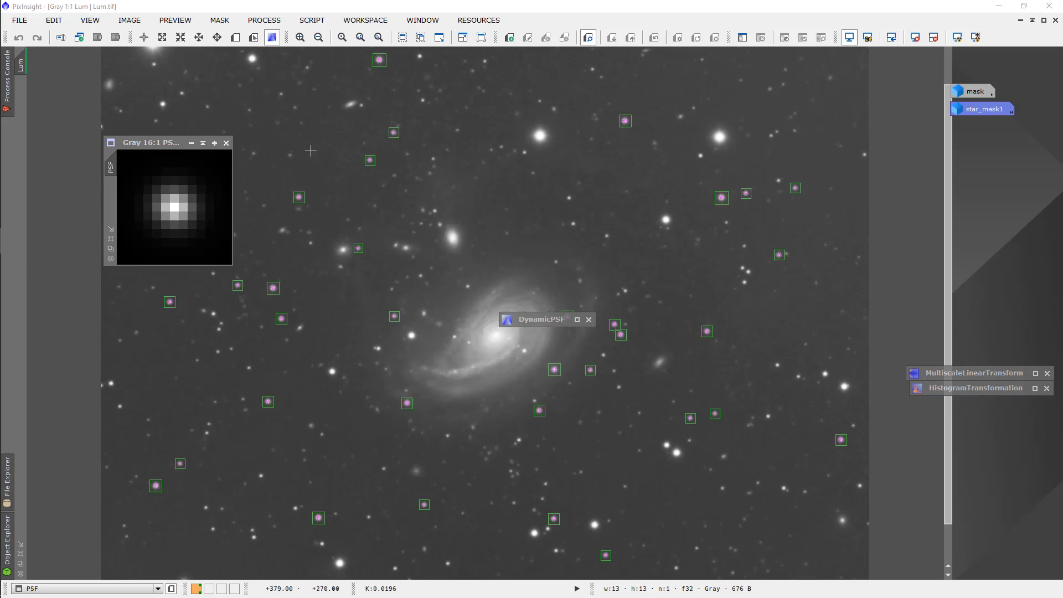
click(191, 143)
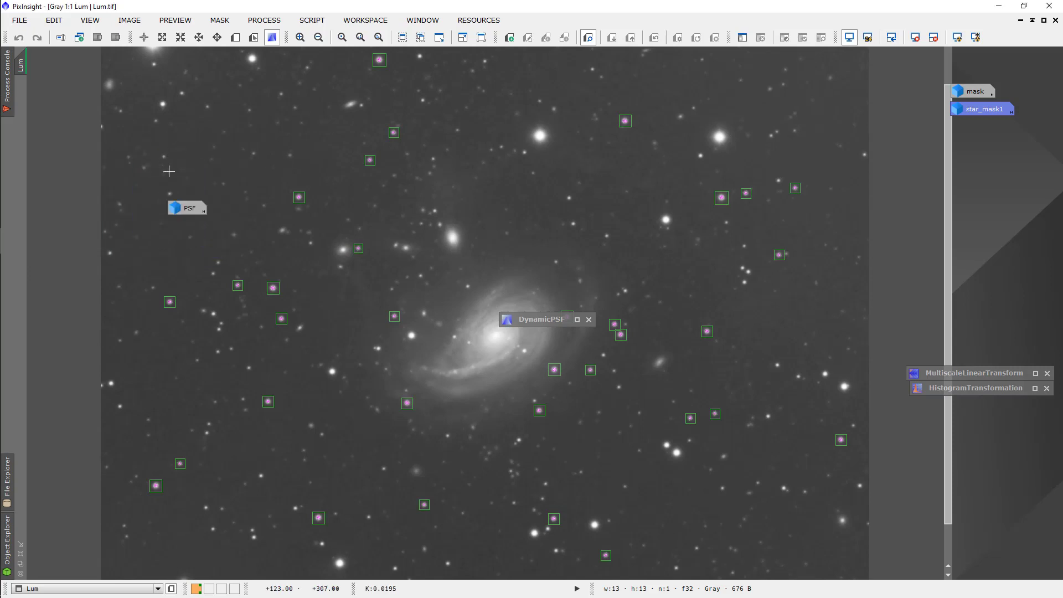
drag(189, 209, 965, 72)
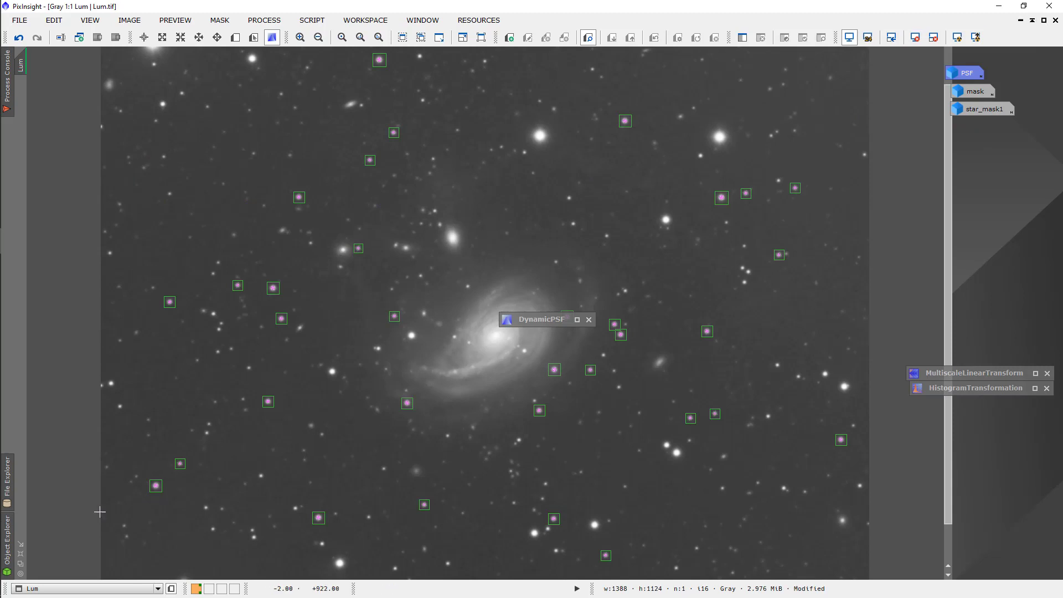
click(21, 555)
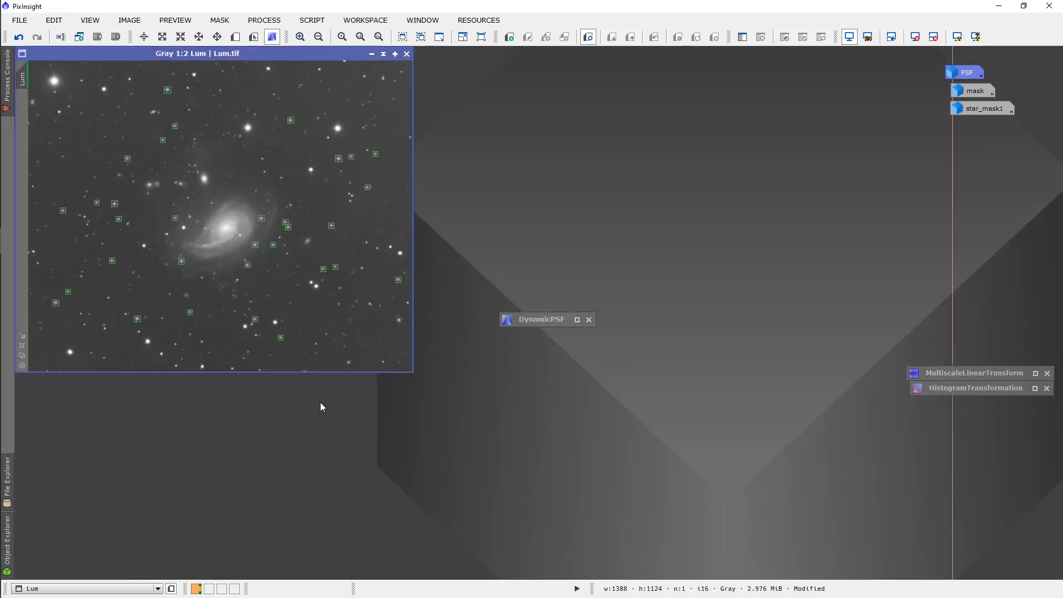
click(588, 320)
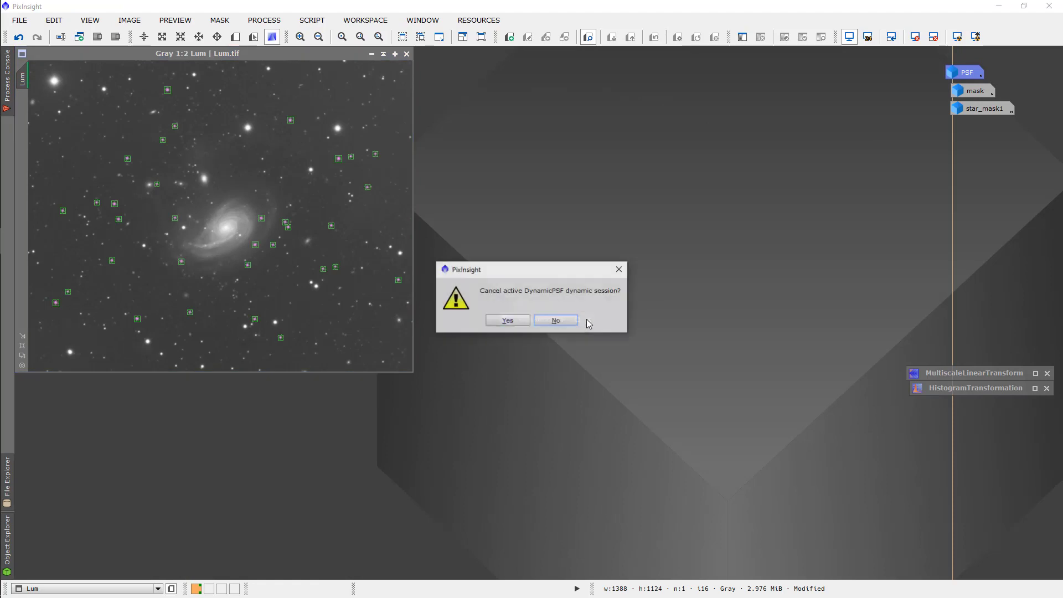
click(507, 321)
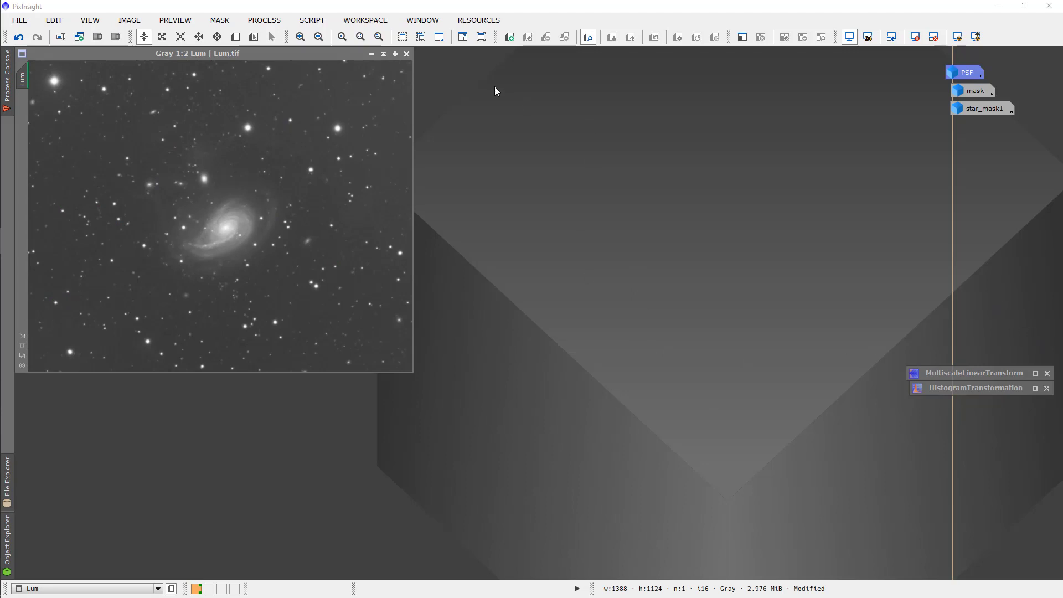
Open Deconvolution with 3 wavelet layers, layer-3 noise reduction at 0.36, and deringing on.
click(263, 22)
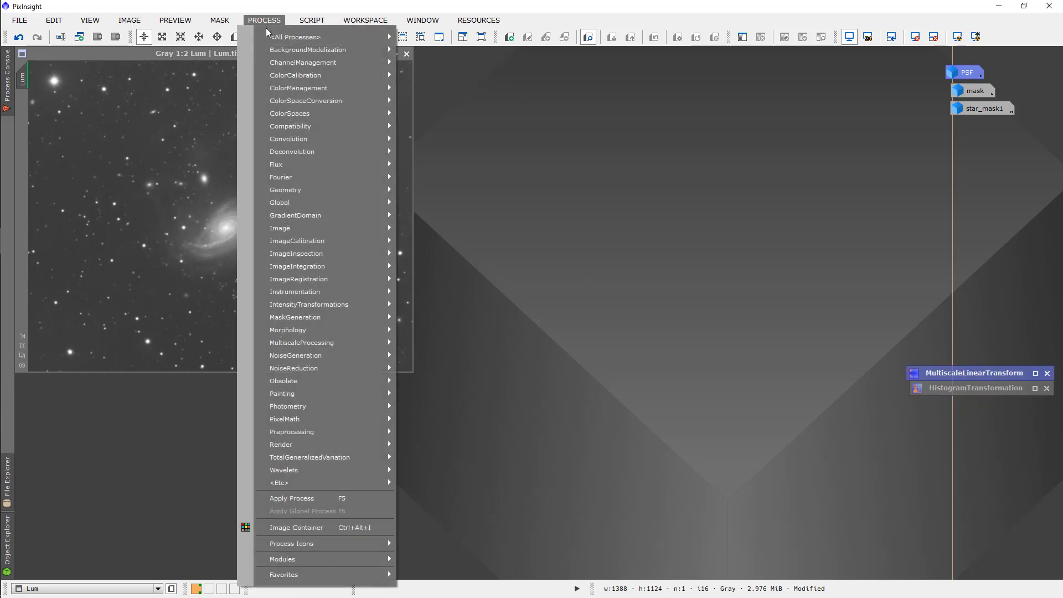
mouse_move(386, 37)
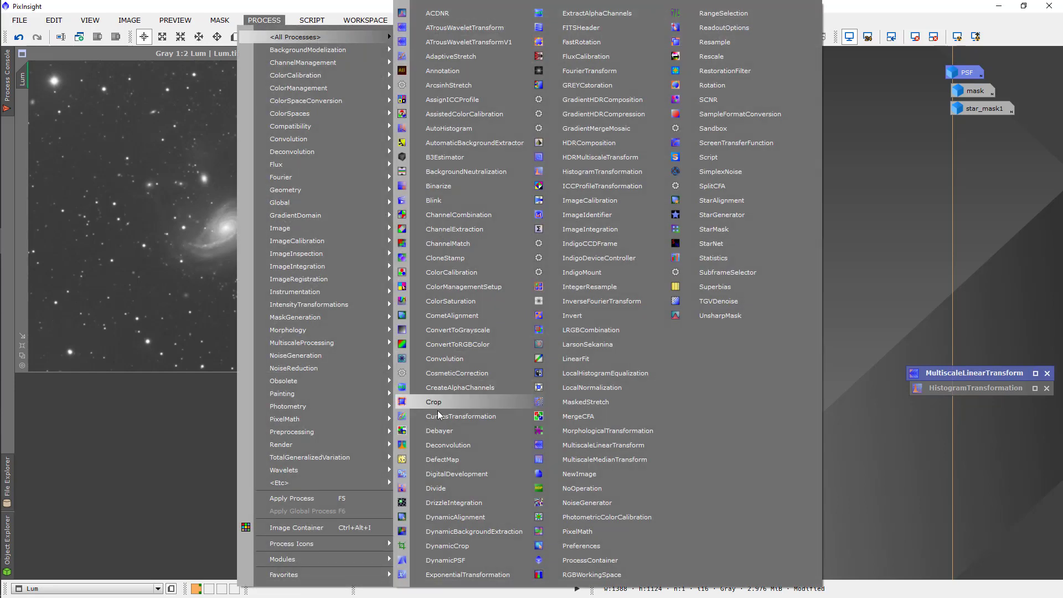
click(457, 448)
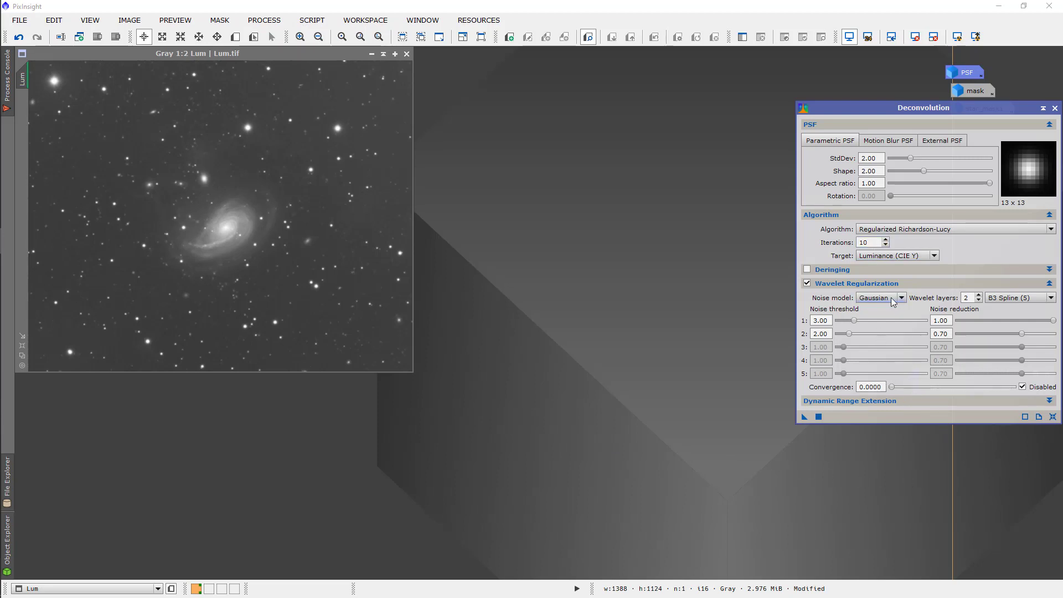
click(979, 295)
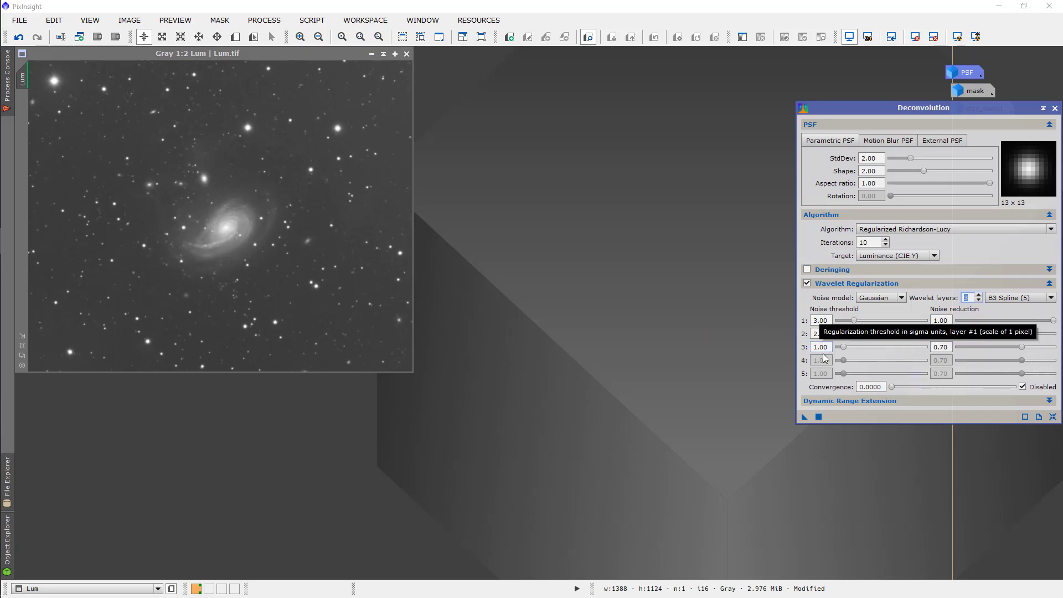
click(1022, 347)
drag(1022, 347, 986, 347)
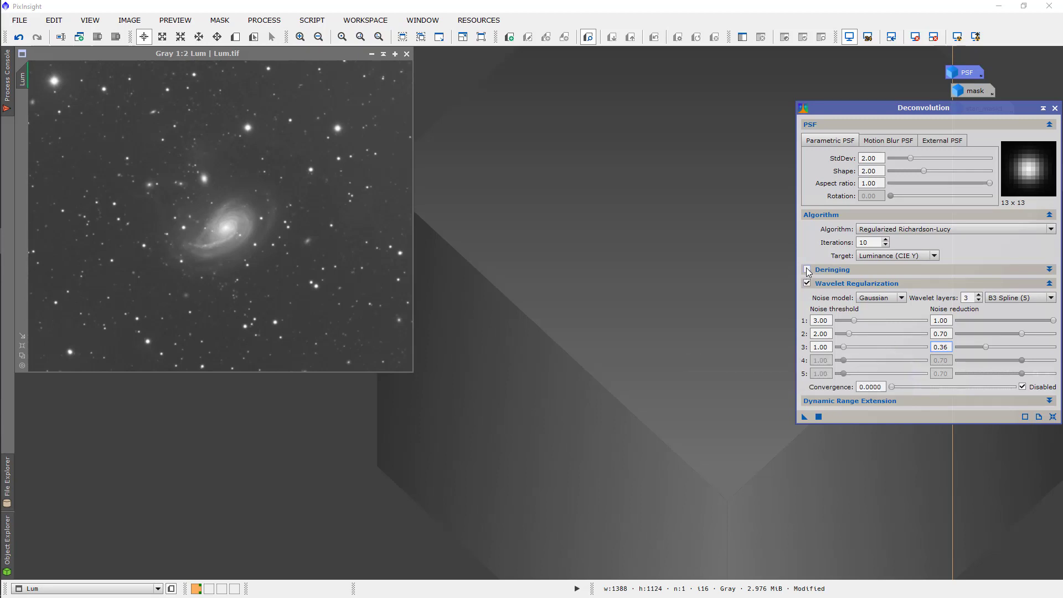
Enable local deringing with star_mask1 as the local support image.
click(1049, 269)
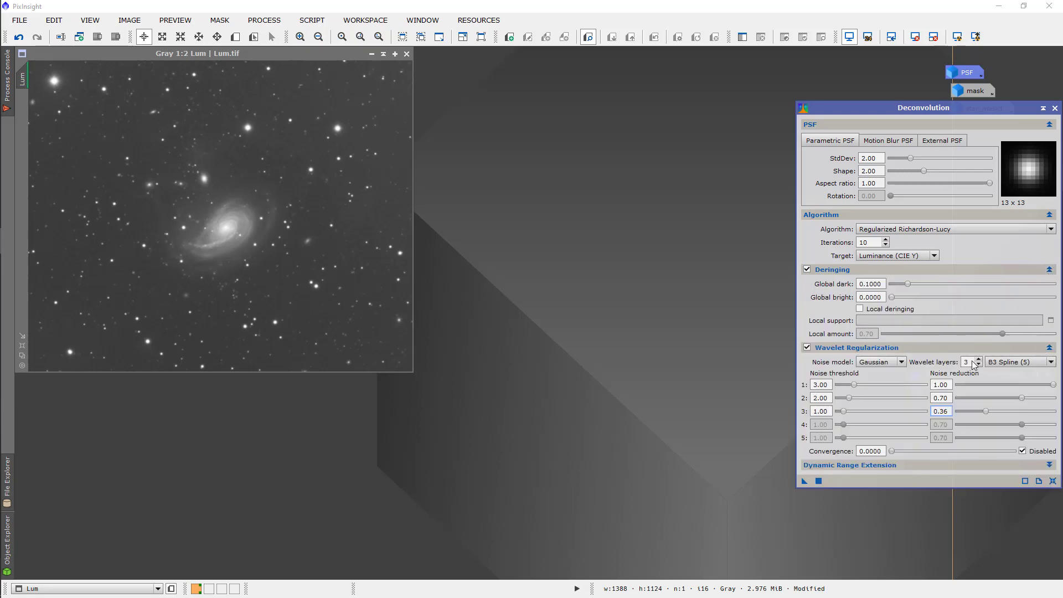
click(860, 308)
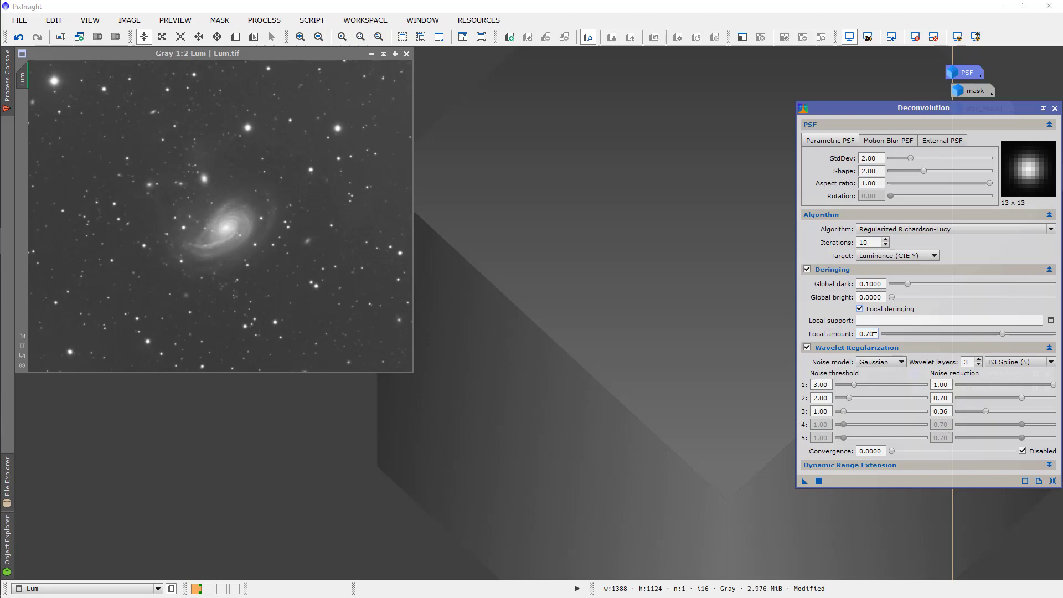
click(1051, 320)
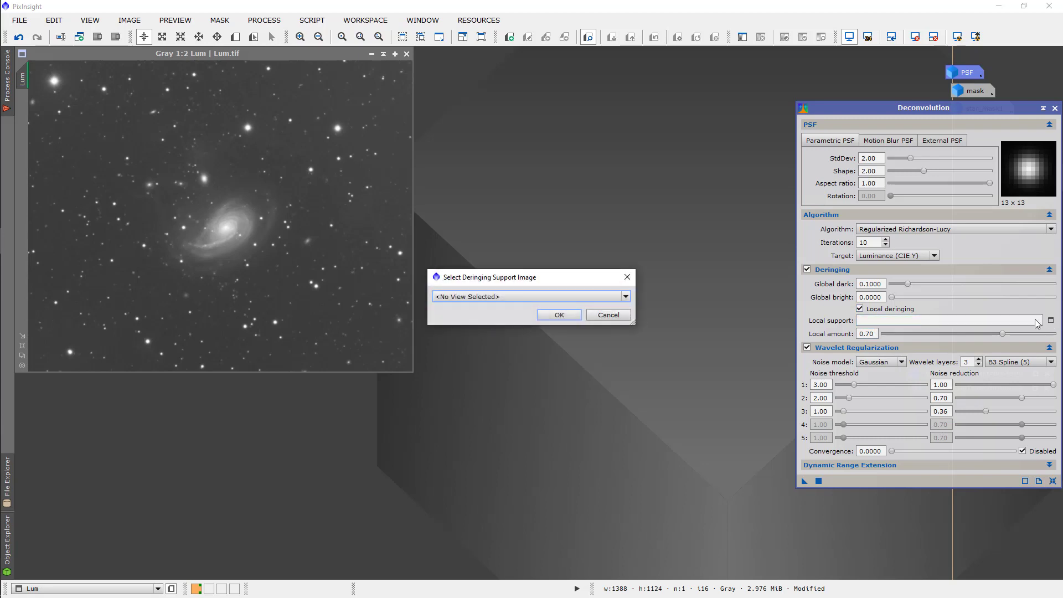
click(625, 298)
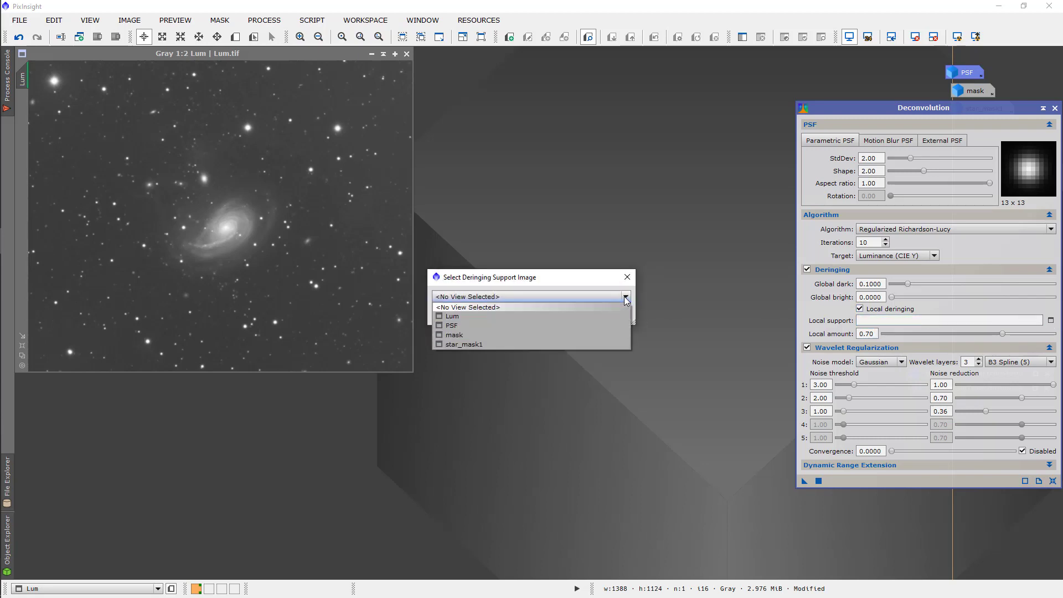
click(479, 344)
click(552, 314)
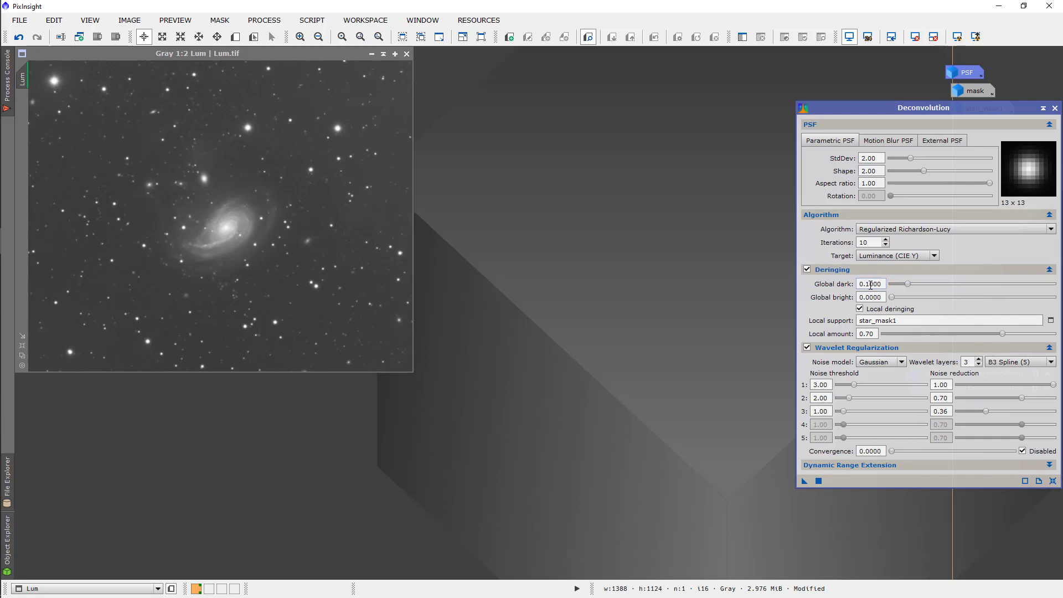
Lower global dark deringing to 0.0600.
click(908, 285)
drag(908, 285, 903, 285)
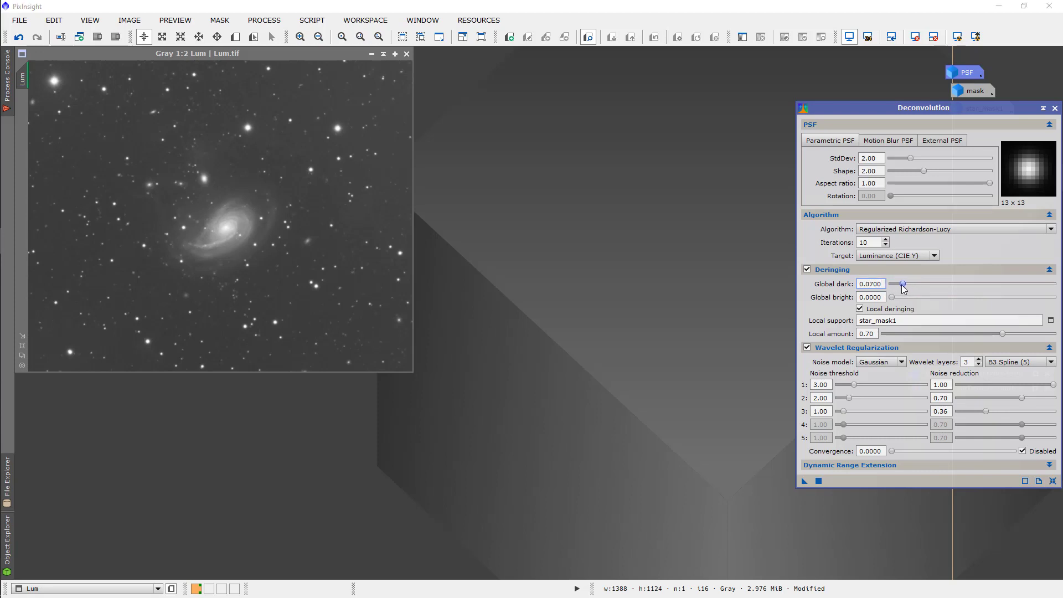
drag(902, 285, 902, 285)
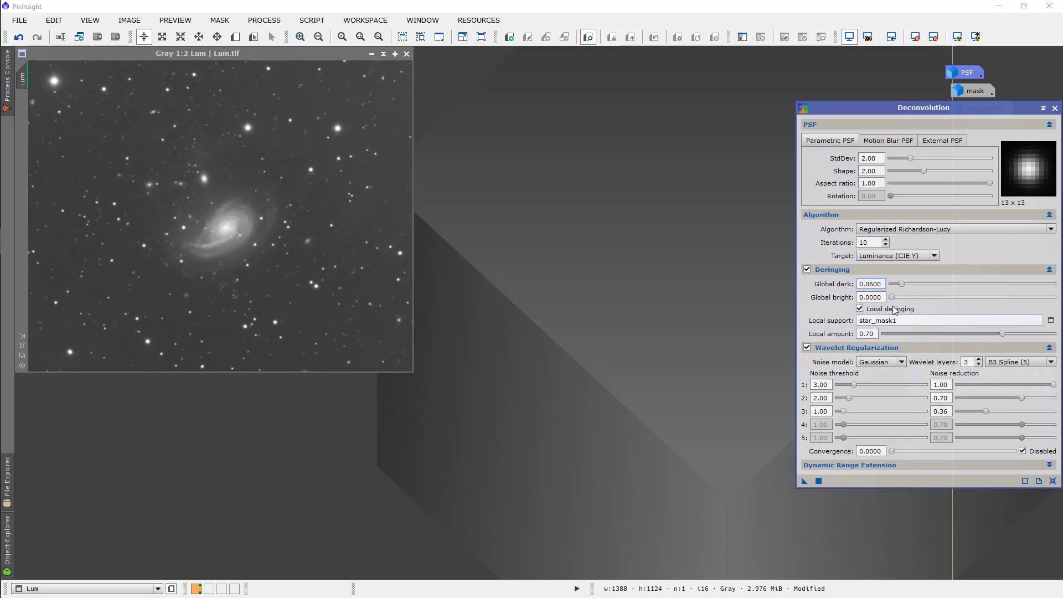
Use the 13×13 PSF image as Deconvolution's external PSF.
click(936, 140)
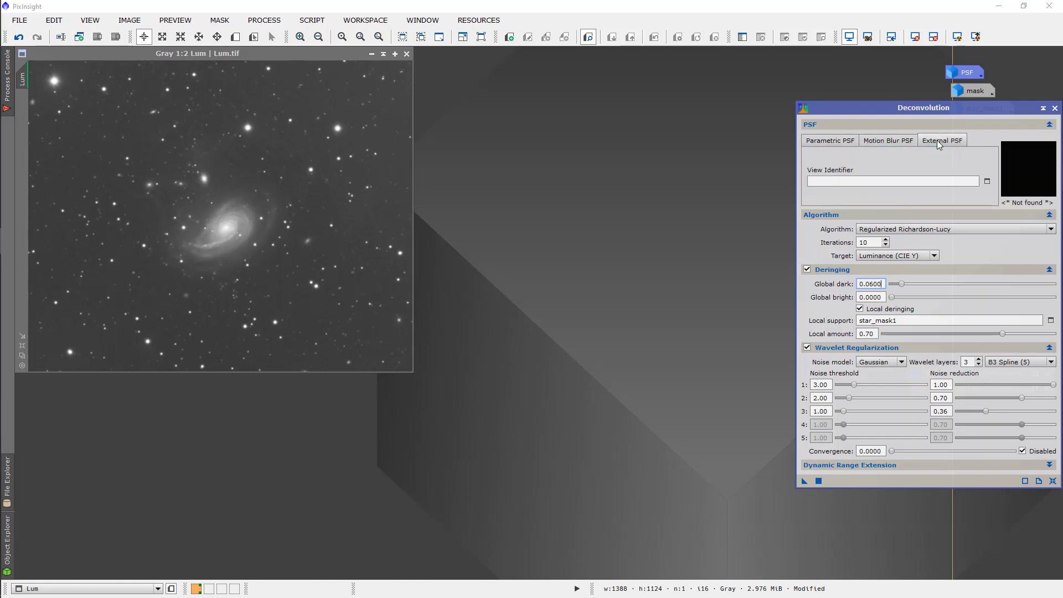
click(988, 182)
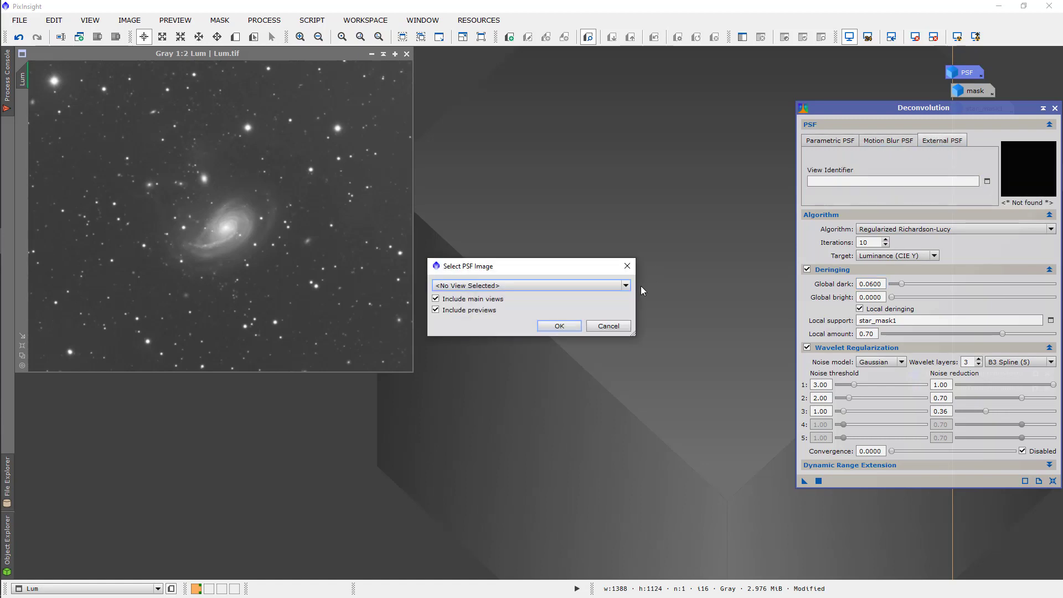
click(626, 285)
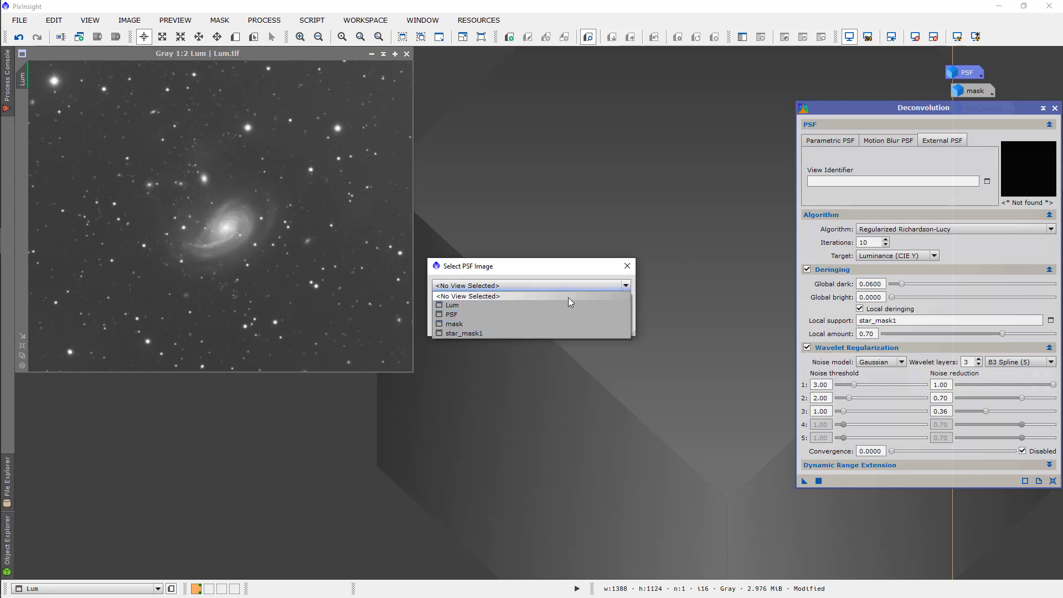
click(456, 314)
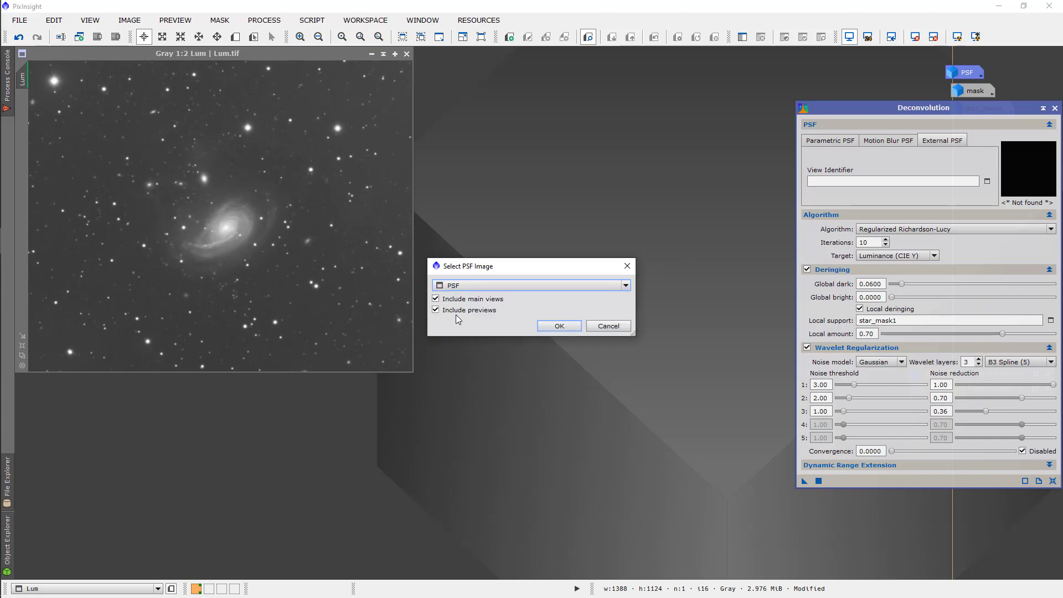
click(560, 326)
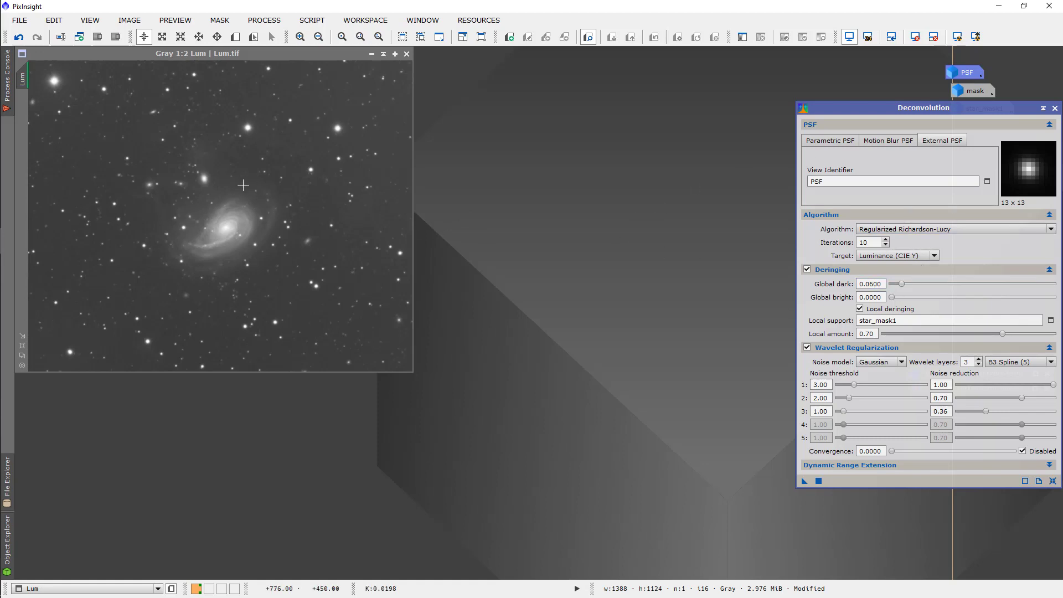
Draw Preview01, a 316×676 preview framing the galaxy and nearby stars on Lum.
click(235, 36)
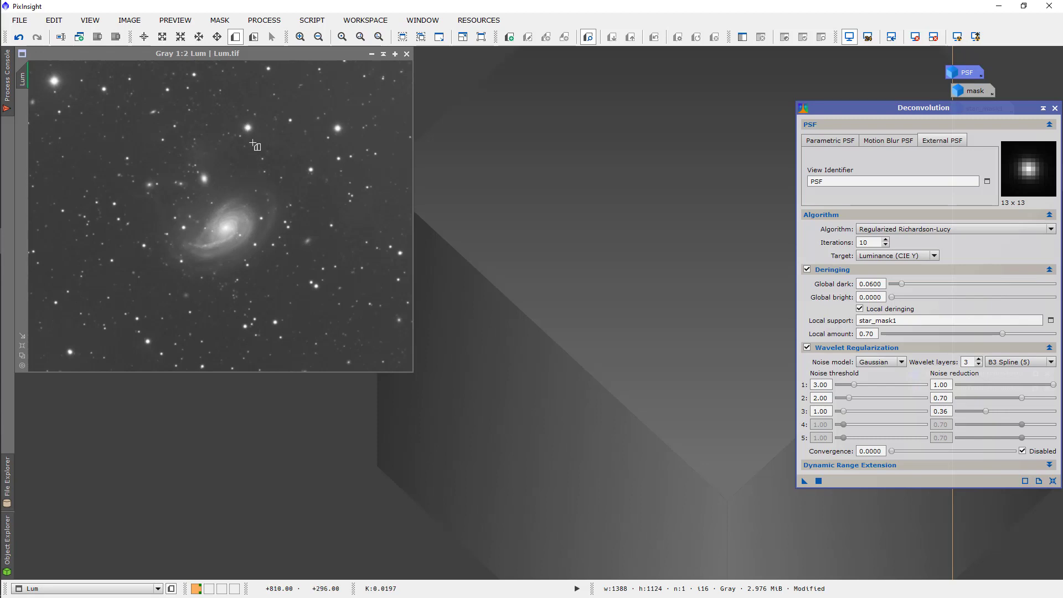
click(187, 110)
drag(187, 110, 272, 295)
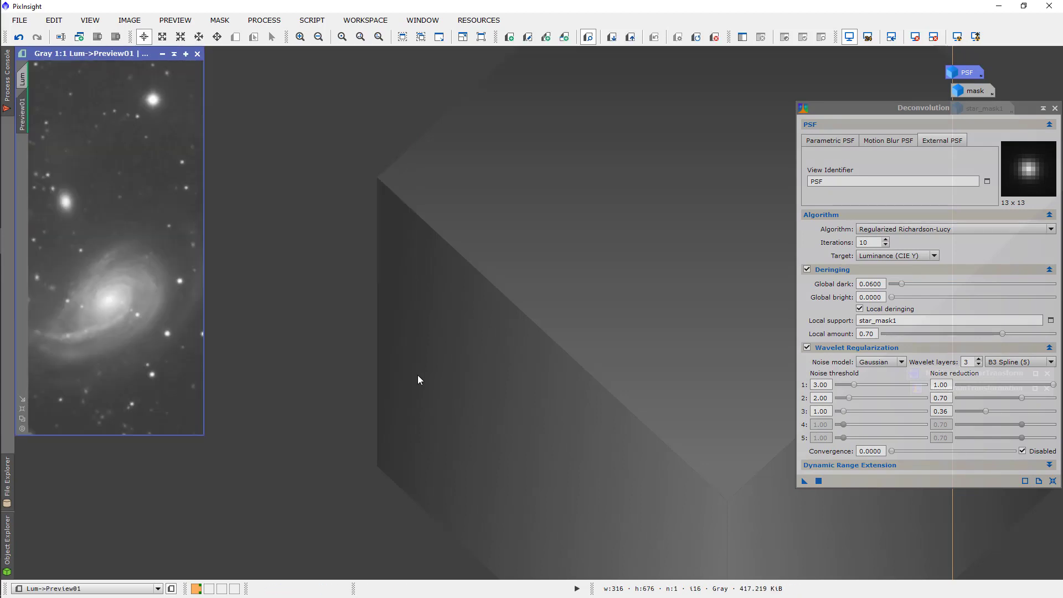
Zoom Preview01 to 2:1 and enlarge its window to show more of the galaxy.
click(380, 35)
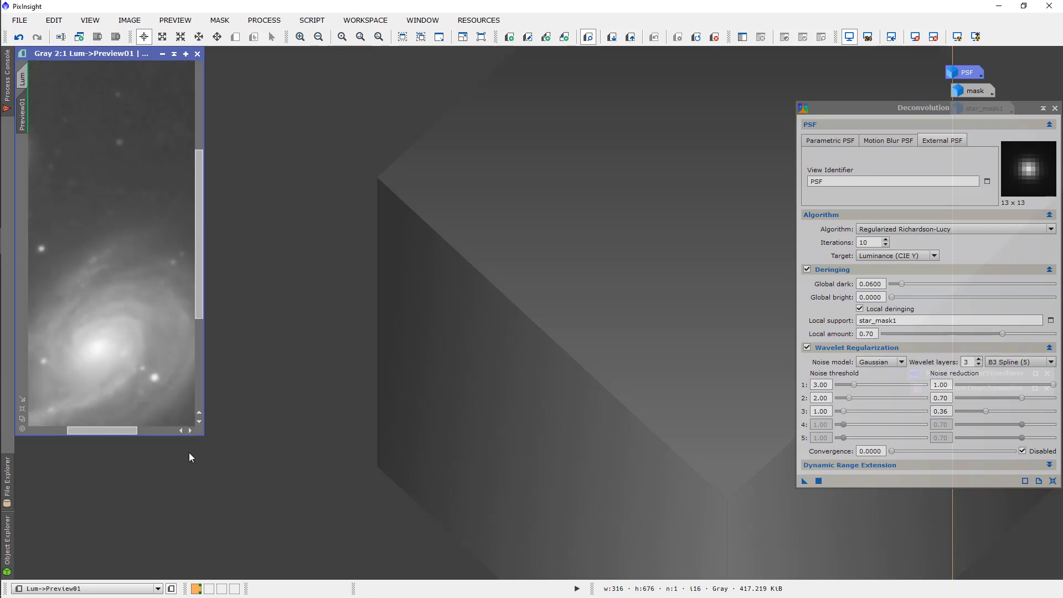
drag(203, 436, 372, 579)
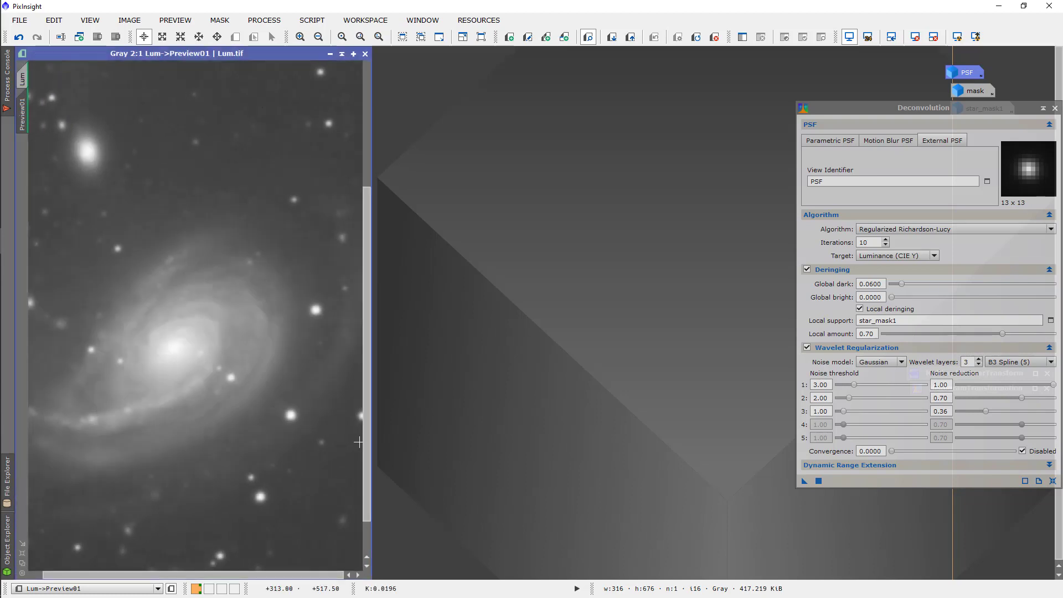
scroll(369, 429, down, 1)
drag(374, 453, 384, 331)
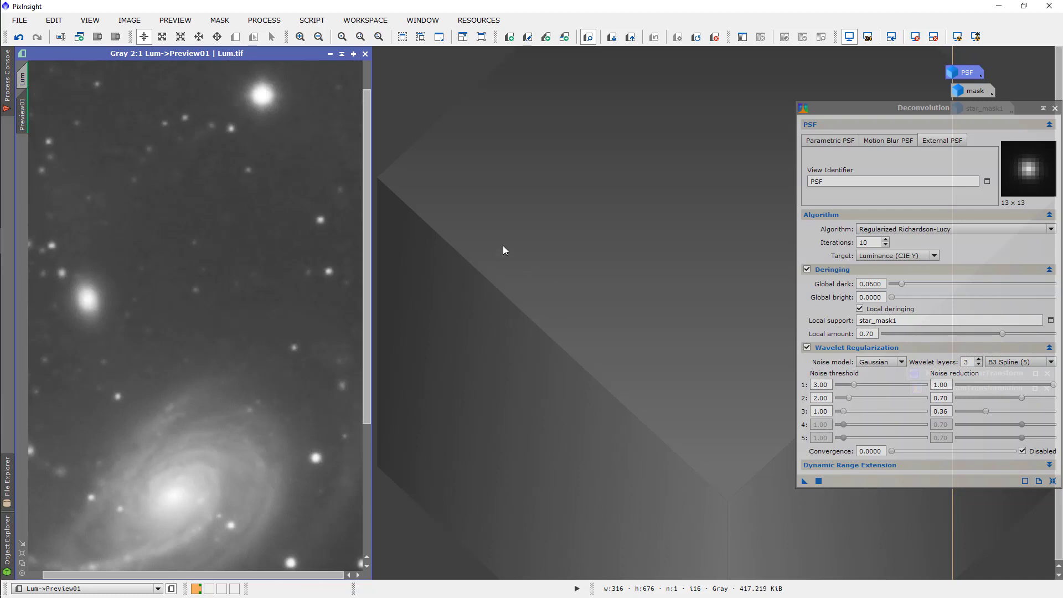
Apply the star mask to Lum, iconize the mask image, and hide the red overlay.
click(970, 93)
double_click(972, 93)
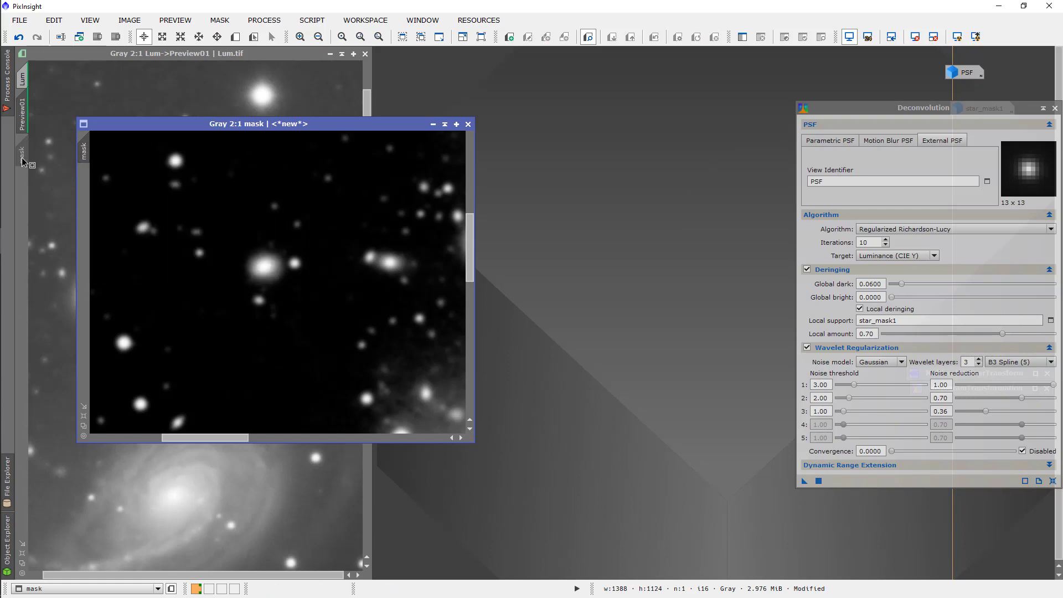
drag(21, 157, 21, 157)
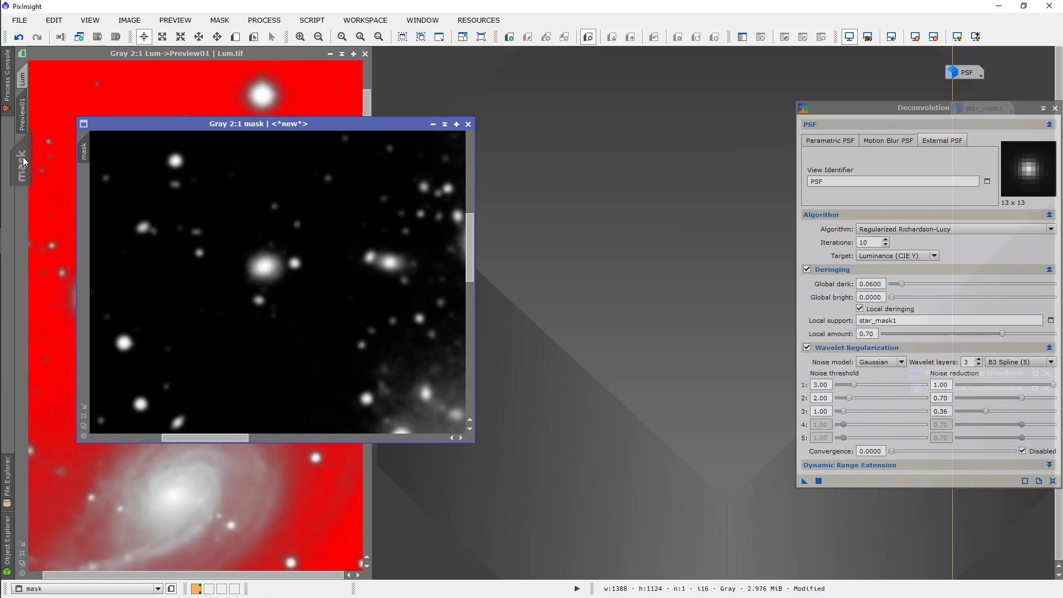
click(434, 124)
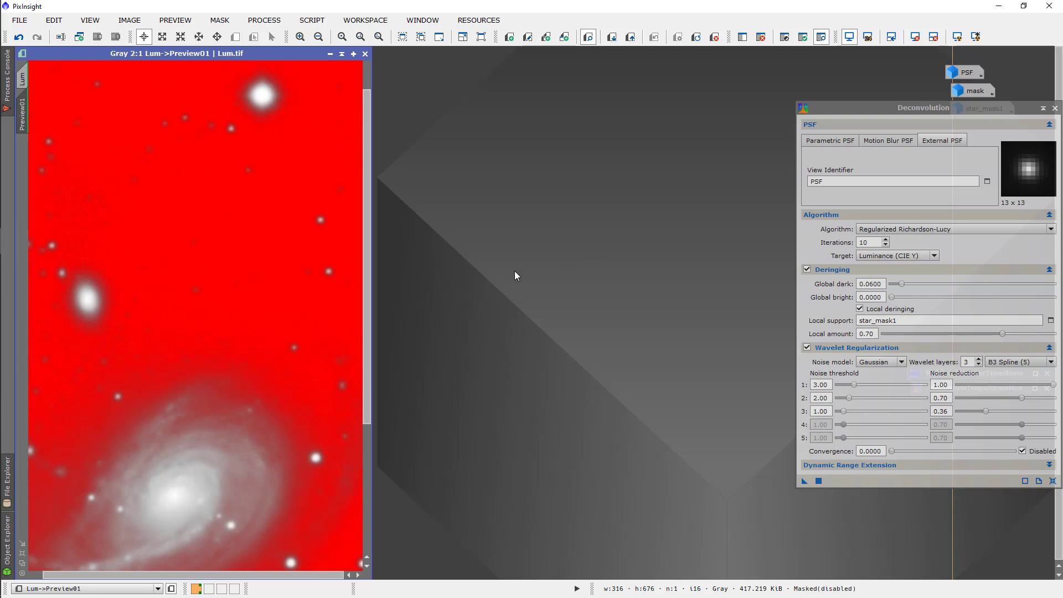
click(822, 38)
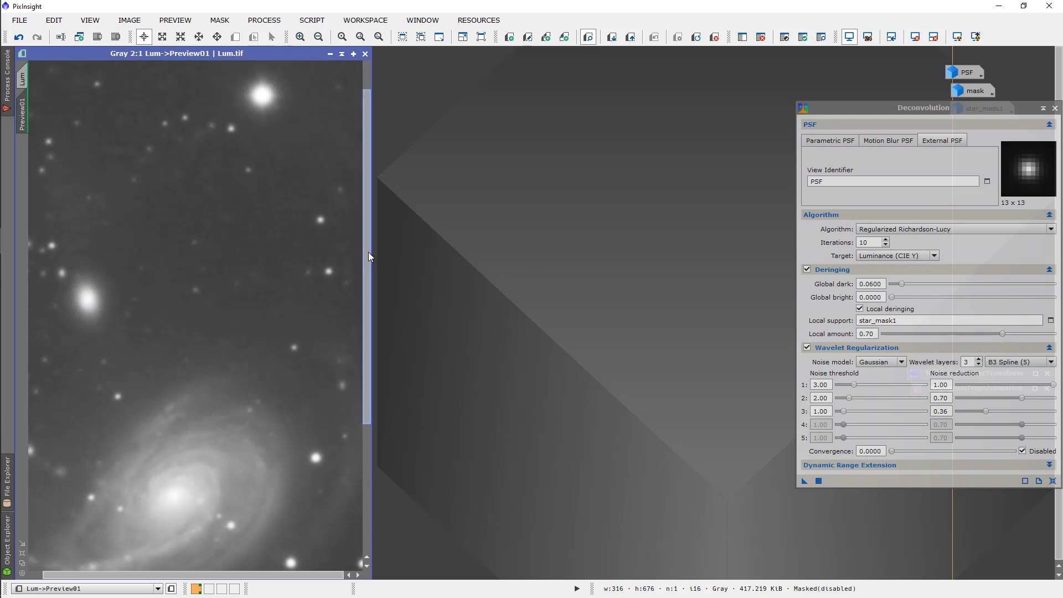
Apply a 10-iteration Regularized Richardson-Lucy deconvolution with the external PSF to Preview01.
drag(367, 251, 370, 254)
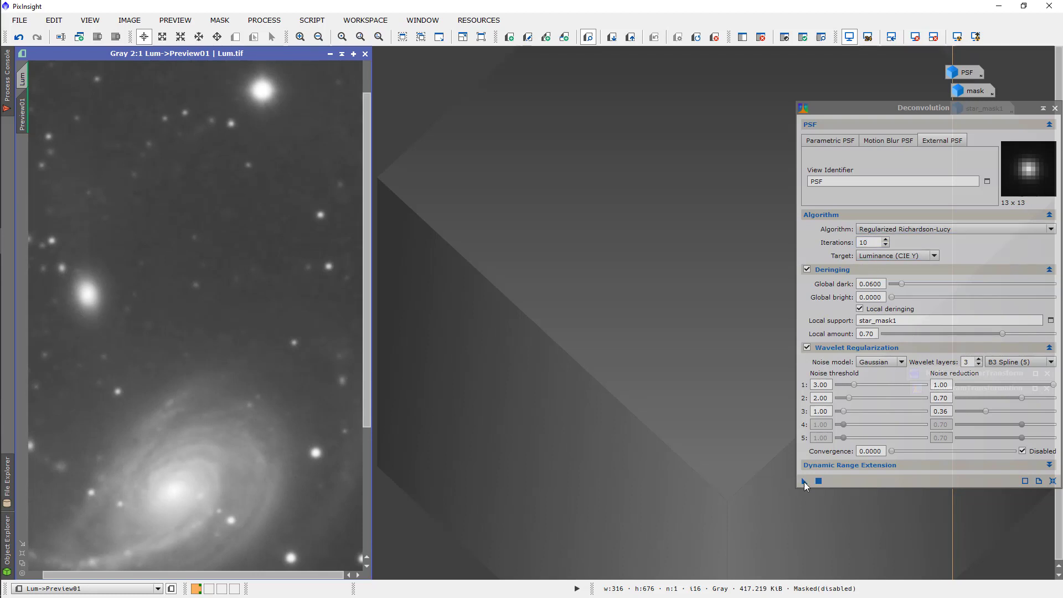
drag(803, 482, 261, 330)
Set Deconvolution iterations to 20 and rerun it on Preview01.
click(875, 241)
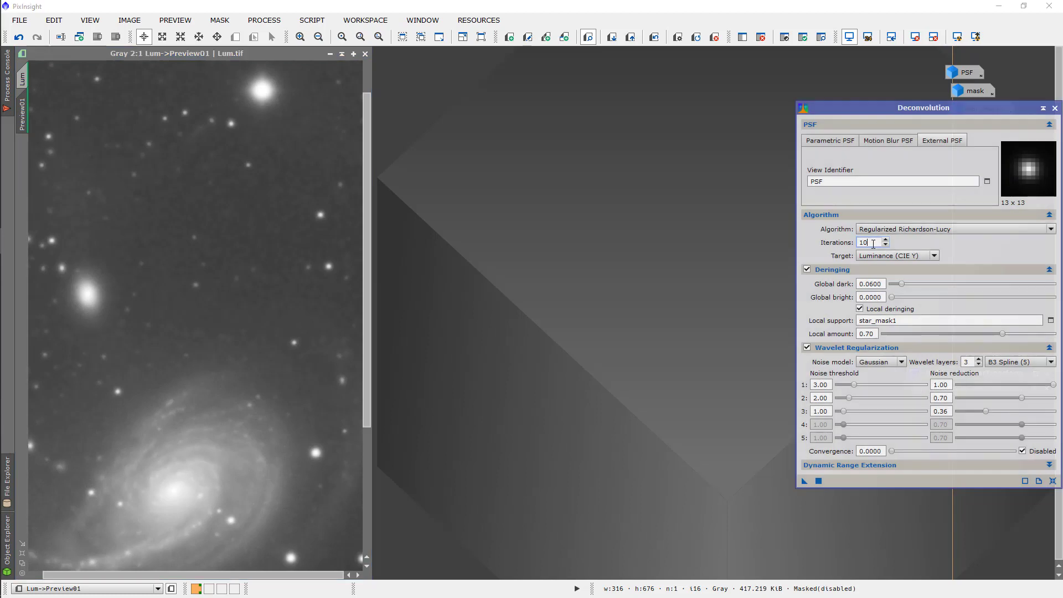
double_click(860, 243)
text(20)
drag(805, 480, 210, 326)
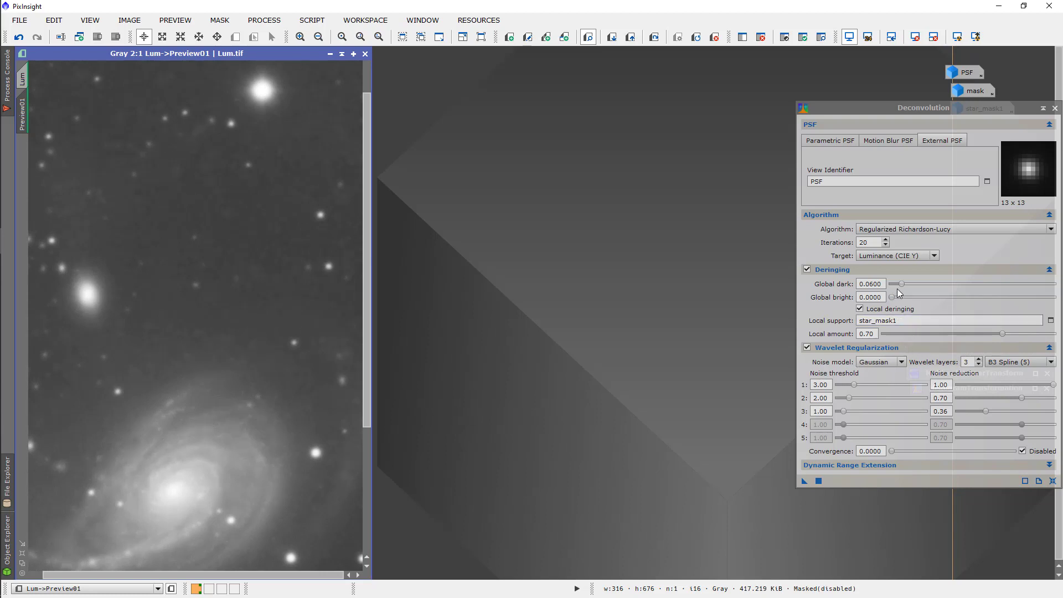
Raise global dark deringing to 0.0800 and reapply Deconvolution to Preview01.
drag(901, 284, 907, 289)
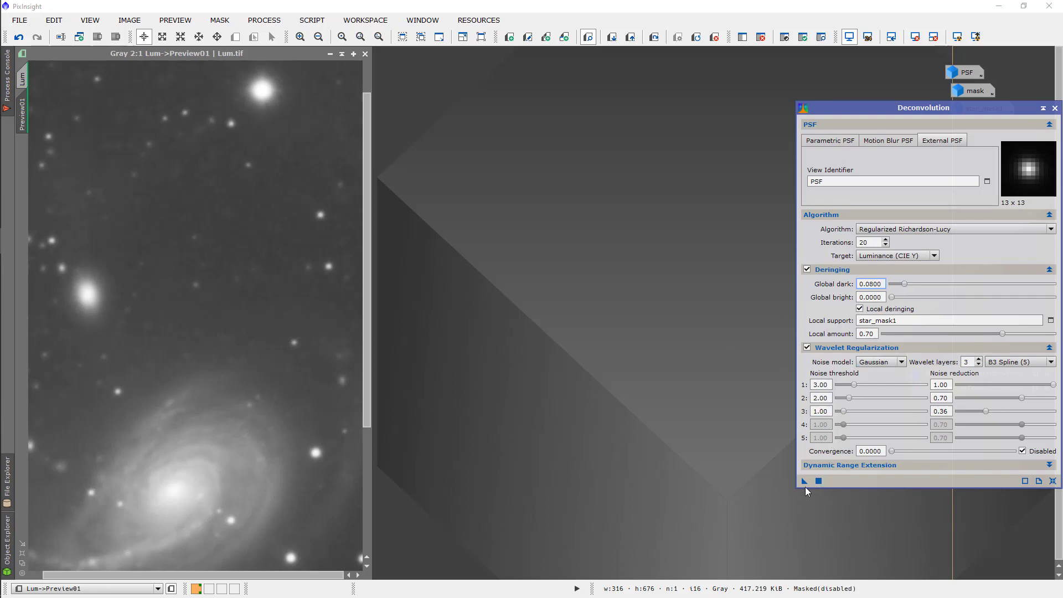
click(818, 481)
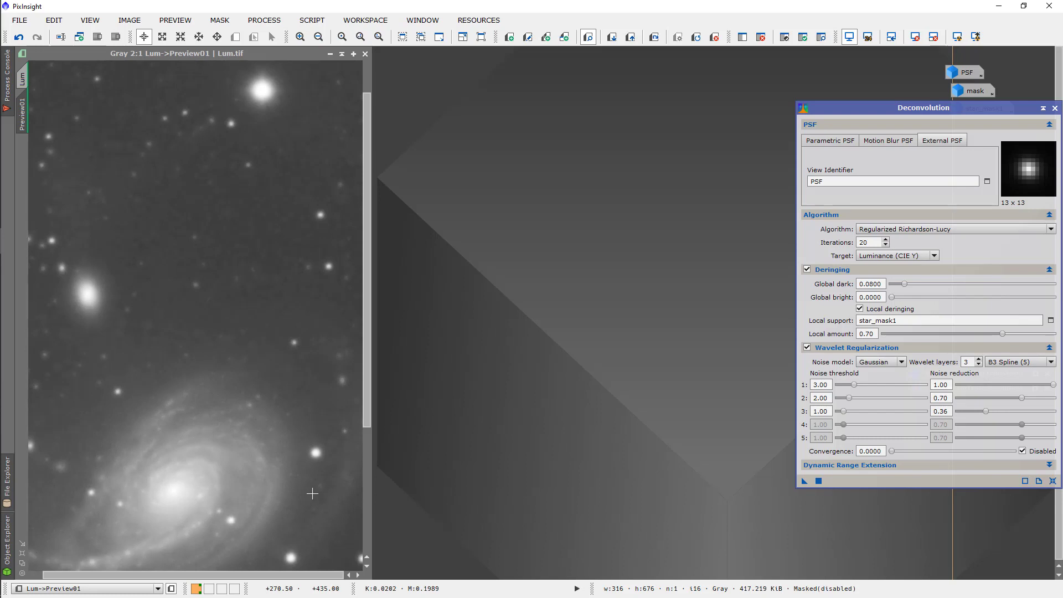
Set the Deconvolution iterations to 40.
double_click(867, 243)
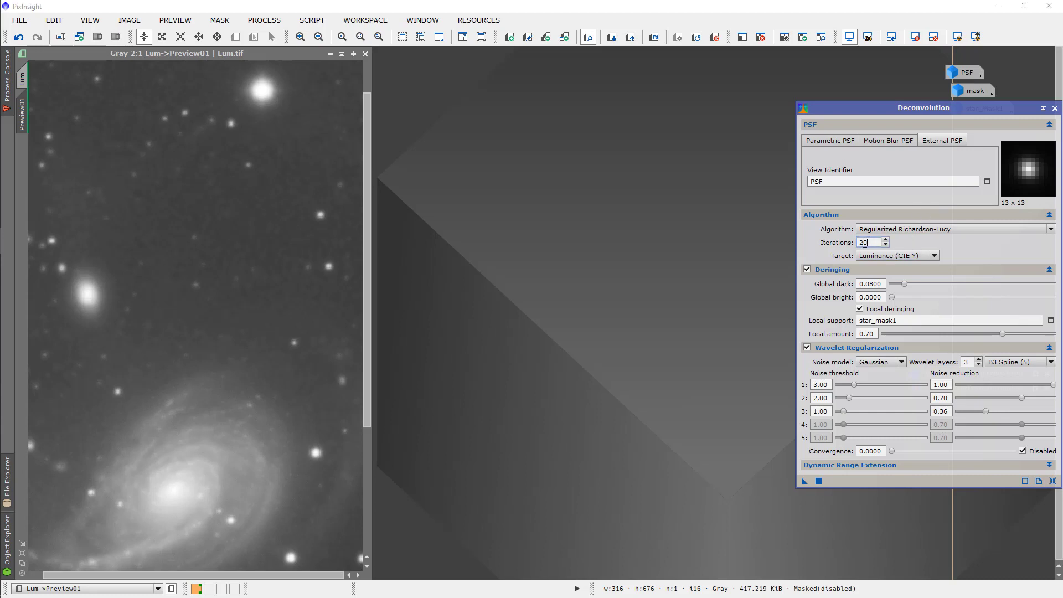
text(4)
click(867, 184)
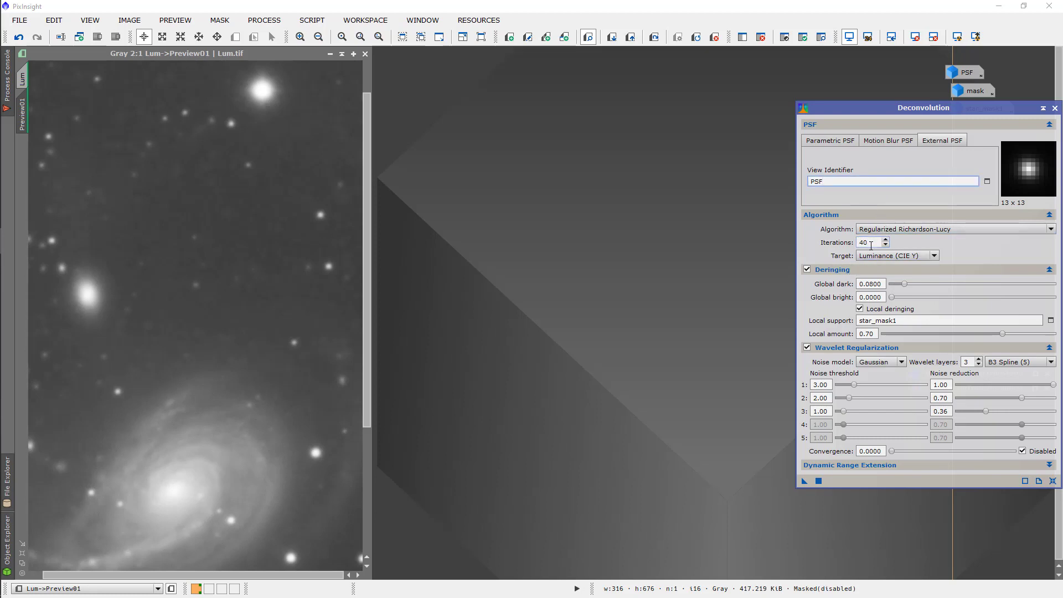
Deconvolve Preview01 and toggle the preview undo/redo to compare with the original.
click(818, 481)
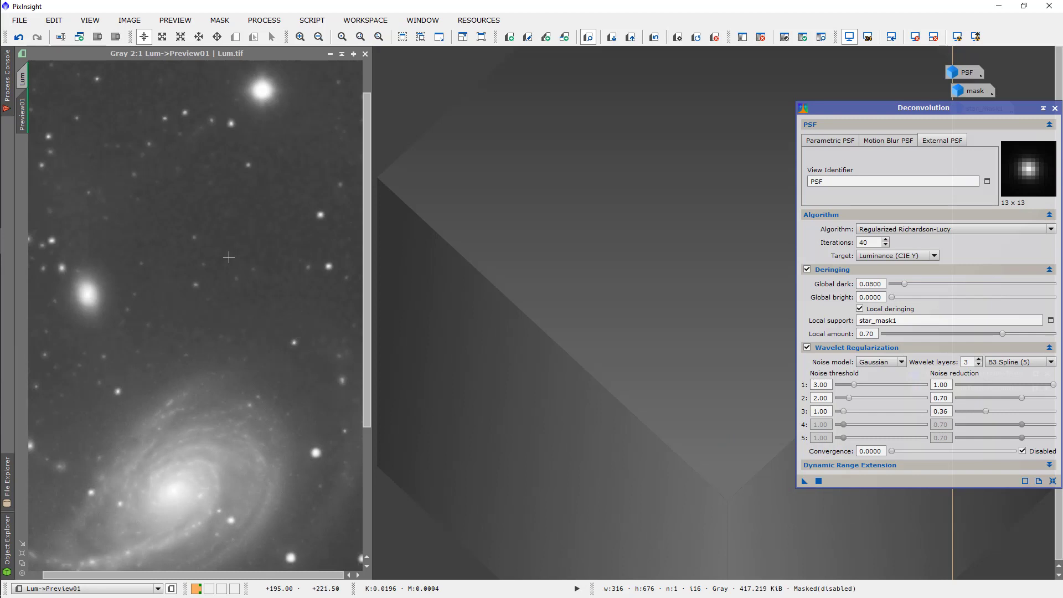
key(ctrl+shift+z)
key(ctrl+shift+z)
key(ctrl+shift+z)
key(ctrl+shift+z)
key(ctrl+shift+z)
key(ctrl+shift+z)
key(ctrl+shift+z)
key(ctrl+shift+z)
key(ctrl+shift+z)
key(ctrl+shift+z)
key(ctrl+shift+z)
key(ctrl+shift+z)
key(ctrl+shift+z)
key(ctrl+shift+z)
key(ctrl+shift+z)
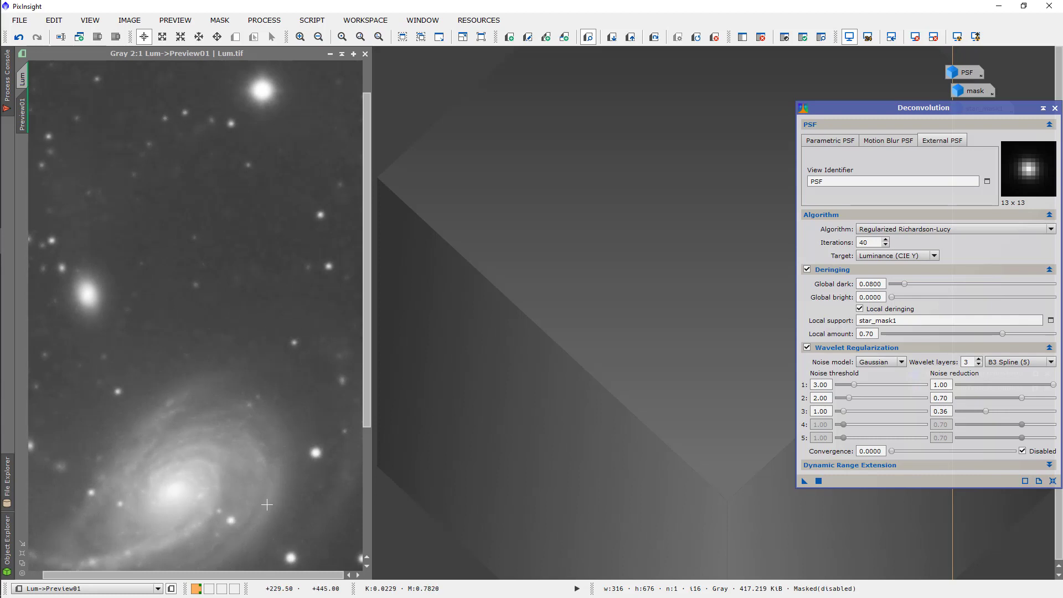
key(ctrl+shift+z)
key(ctrl+shift+z)
key(ctrl+shift+z)
key(ctrl+shift+z)
key(ctrl+shift+z)
key(ctrl+shift+z)
key(ctrl+shift+z)
key(ctrl+shift+z)
key(ctrl+shift+z)
key(ctrl+shift+z)
key(ctrl+shift+z)
key(ctrl+shift+z)
key(ctrl+shift+z)
key(ctrl+shift+z)
key(ctrl+shift+z)
key(ctrl+shift+z)
key(ctrl+shift+z)
key(ctrl+shift+z)
key(ctrl+shift+z)
key(ctrl+shift+z)
key(ctrl+shift+z)
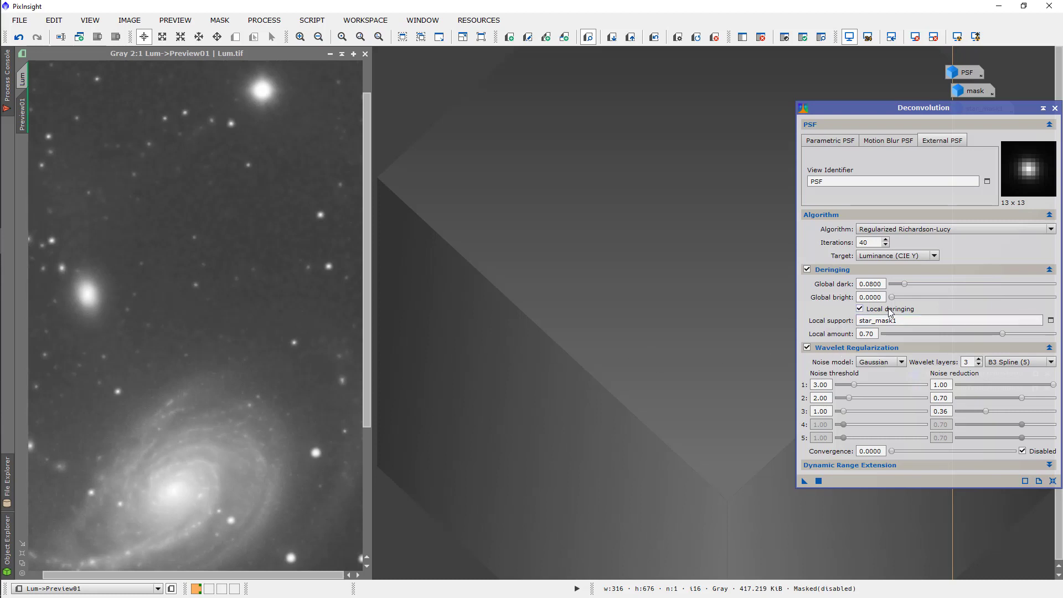
Raise Global dark deringing to 0.1000 and reapply the deconvolution to Preview01.
click(903, 287)
drag(904, 287, 907, 287)
click(818, 480)
Delete Preview01, then maximize the Lum window and zoom to 2:1 on the galaxy.
click(182, 23)
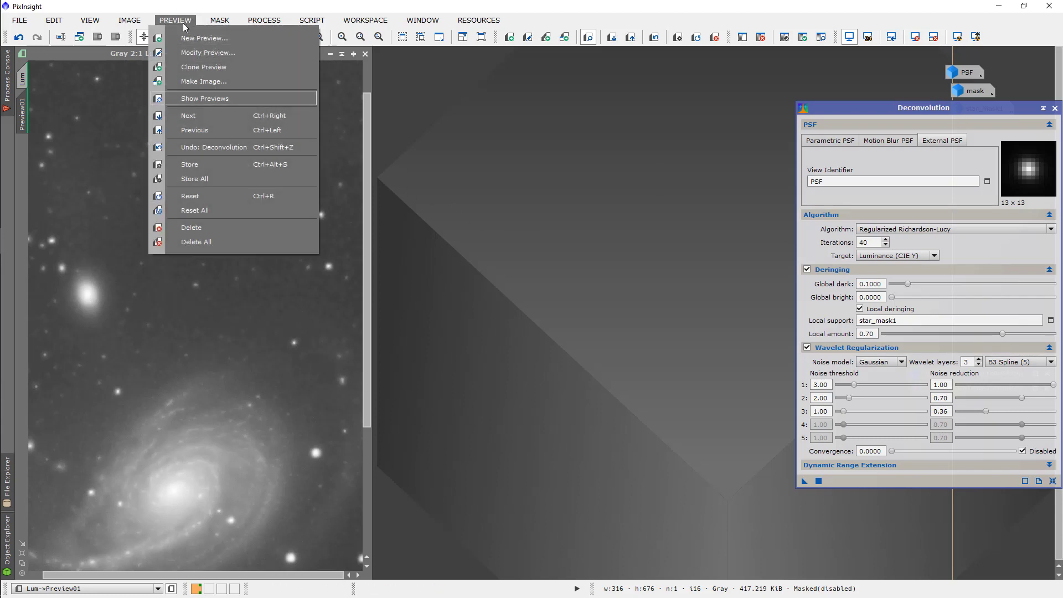
click(191, 226)
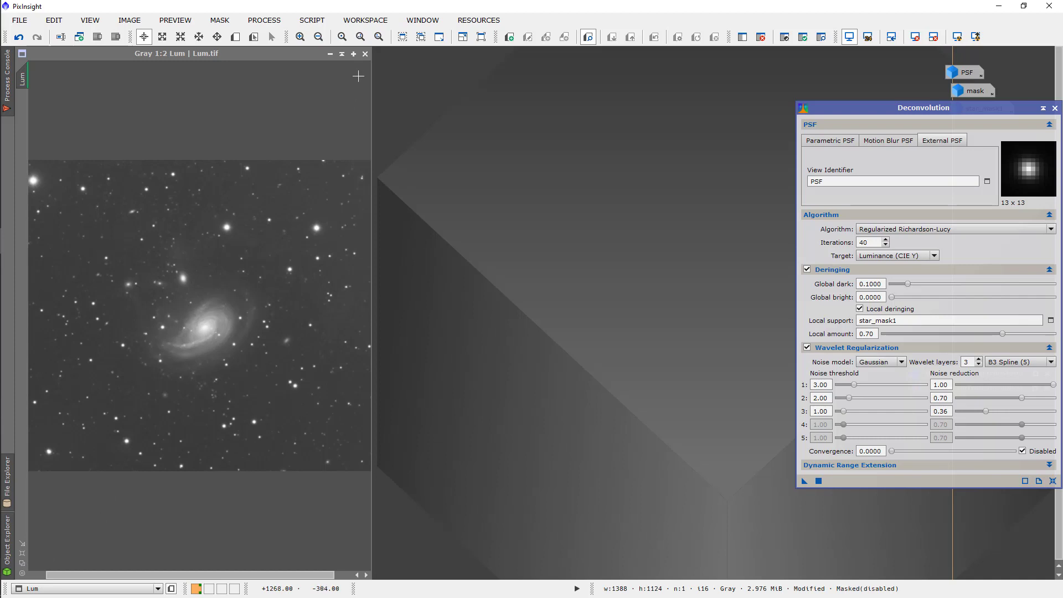
click(353, 54)
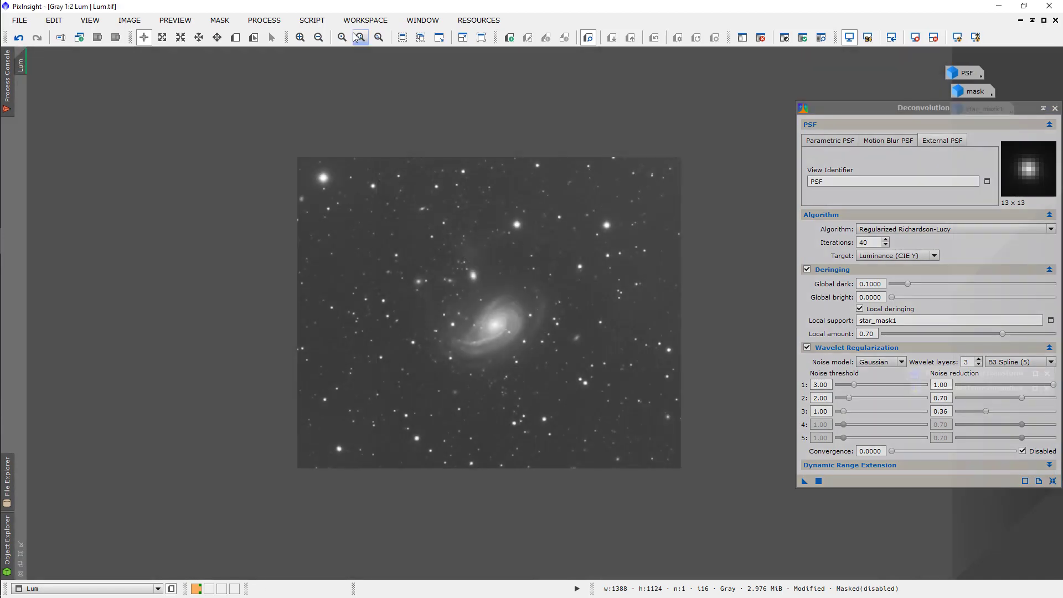
click(378, 38)
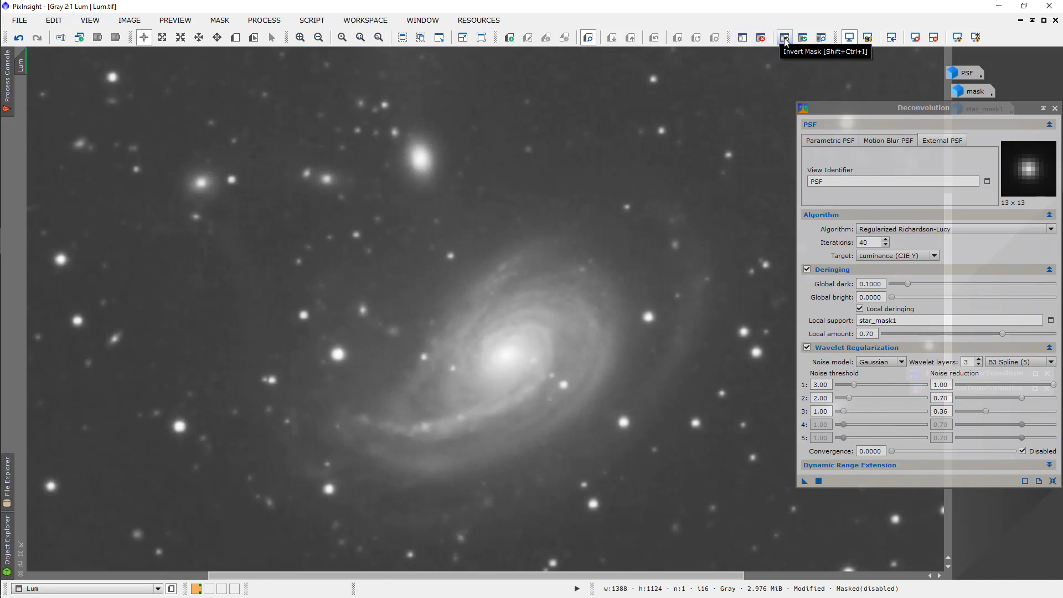
Enable the star mask on Lum, hide its overlay, and deconvolve the full image.
click(821, 39)
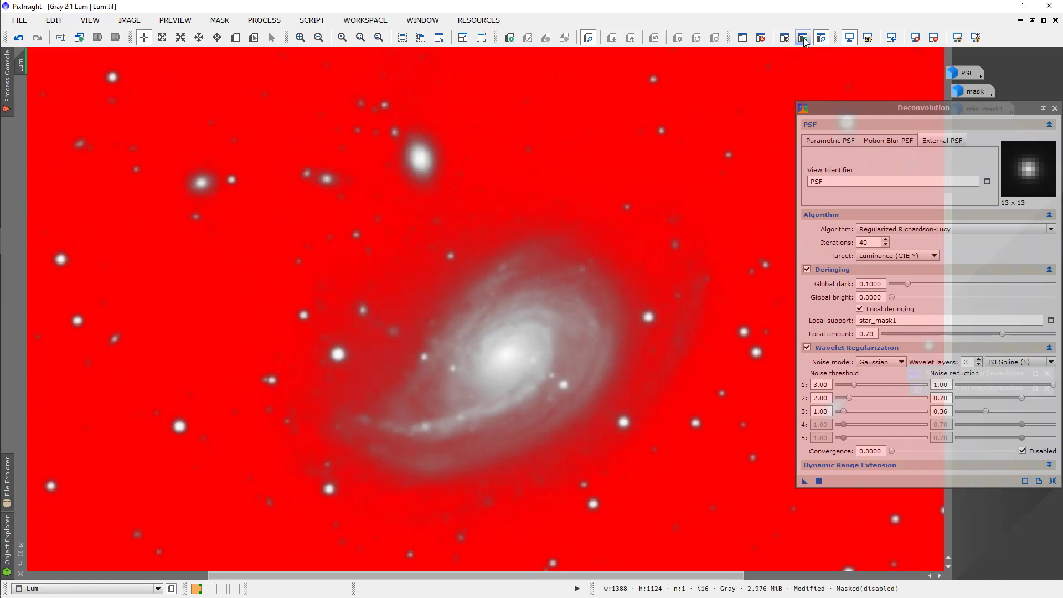
click(803, 39)
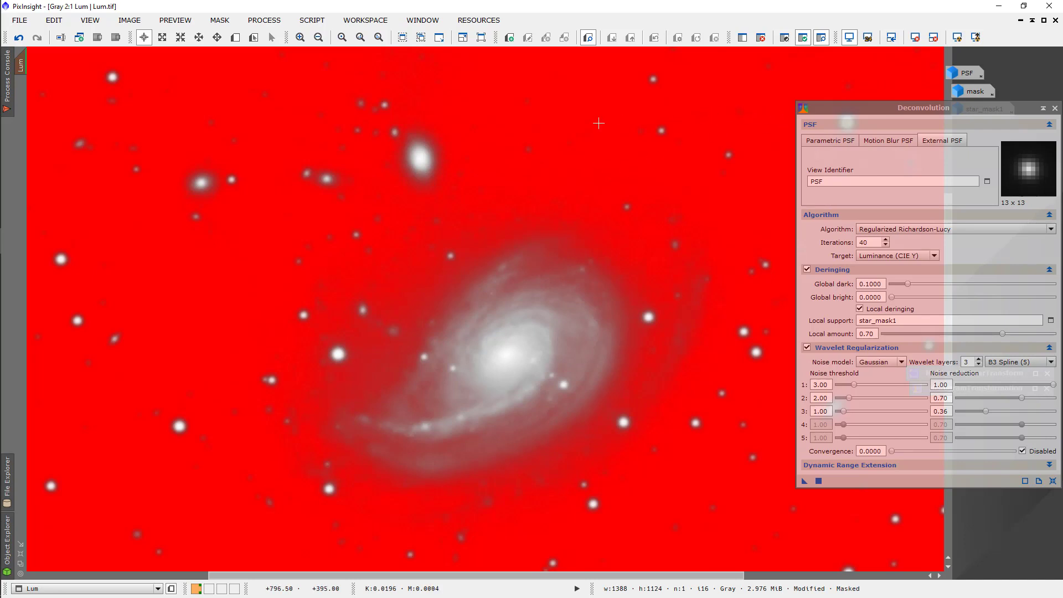
click(821, 39)
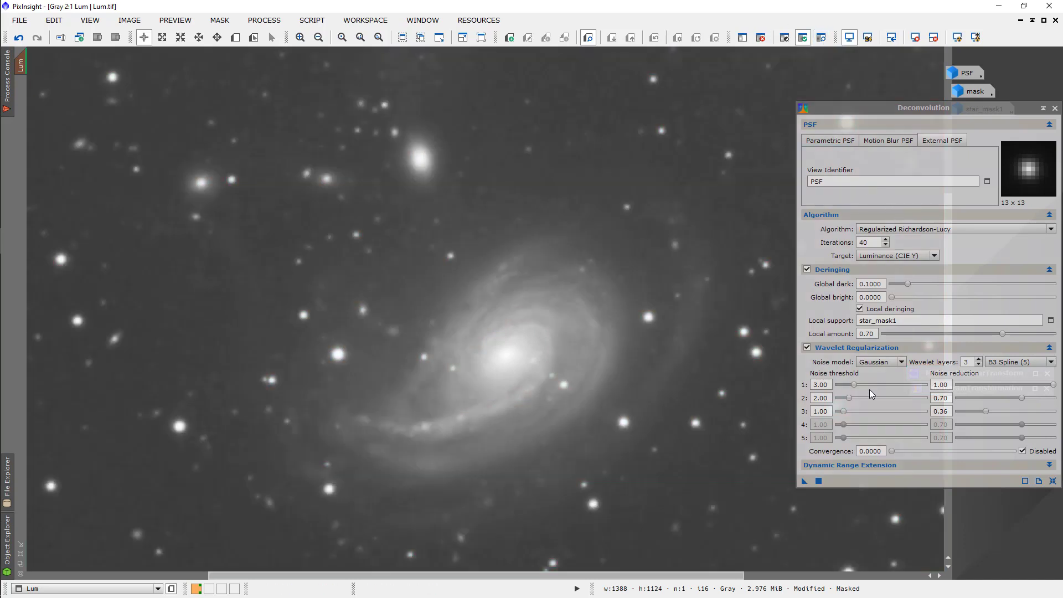
click(818, 481)
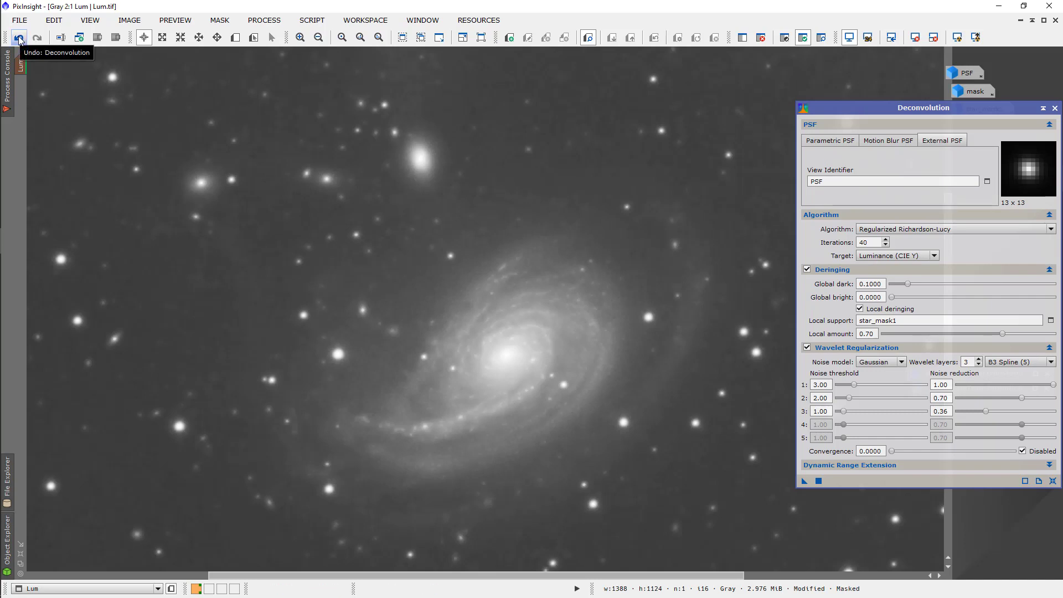
Alternate Undo and Redo four times to compare, ending with the deconvolution reapplied.
click(19, 38)
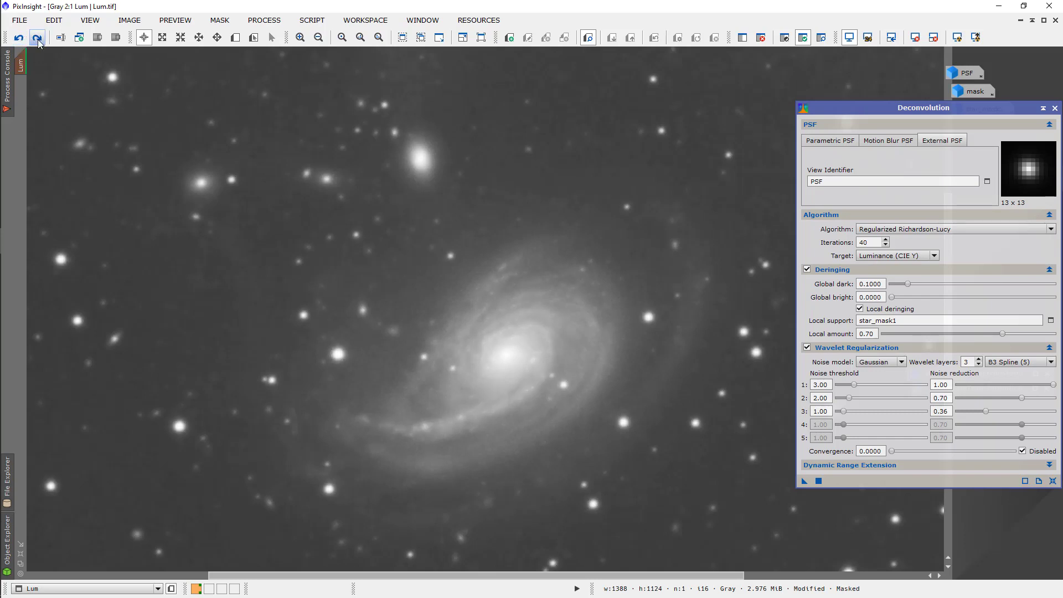
click(37, 38)
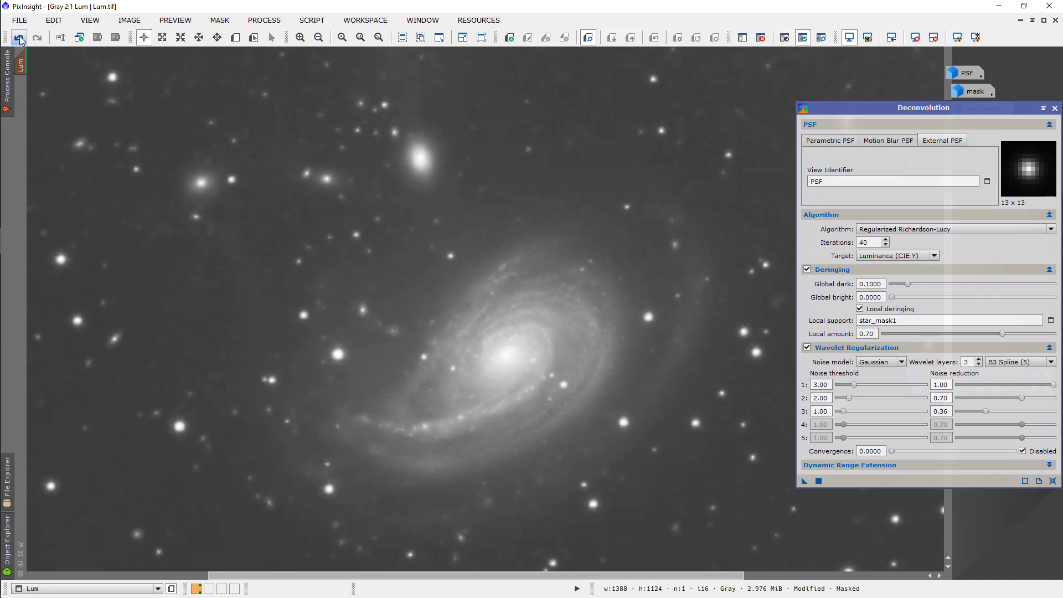
click(19, 38)
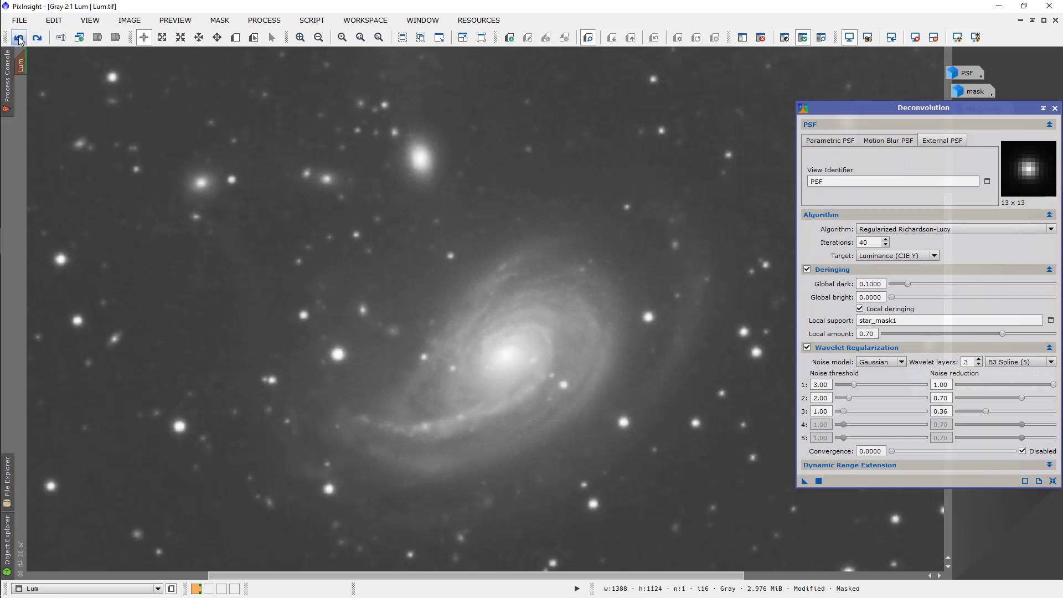
click(37, 39)
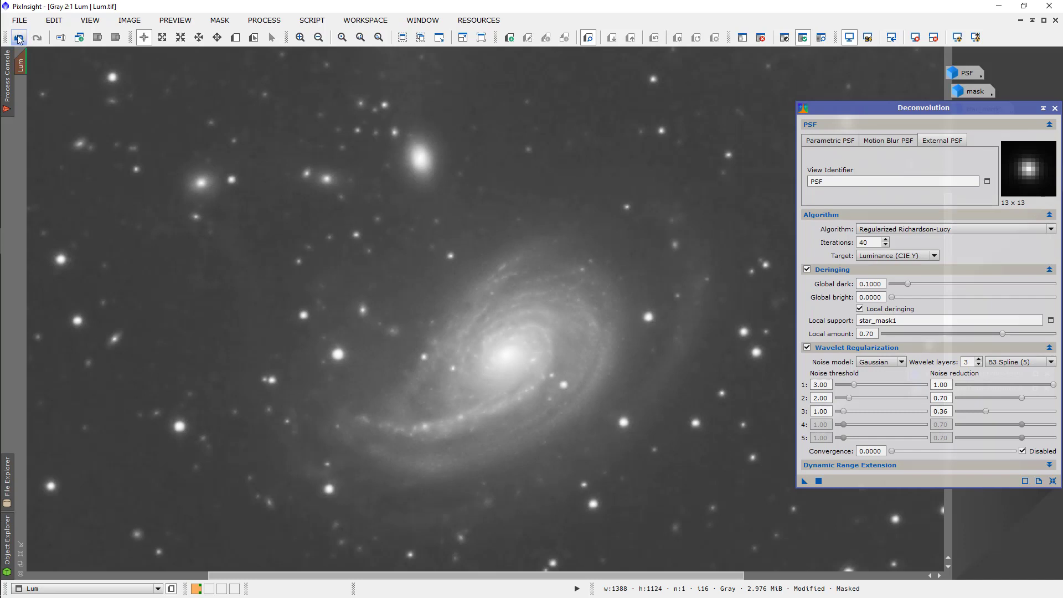
click(20, 38)
click(37, 38)
click(19, 38)
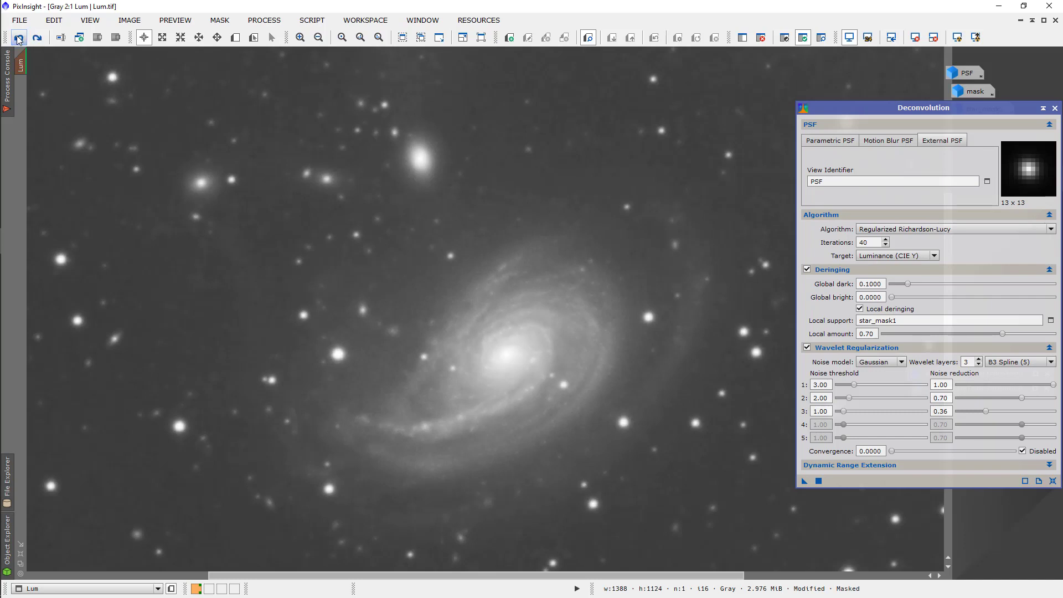
click(37, 39)
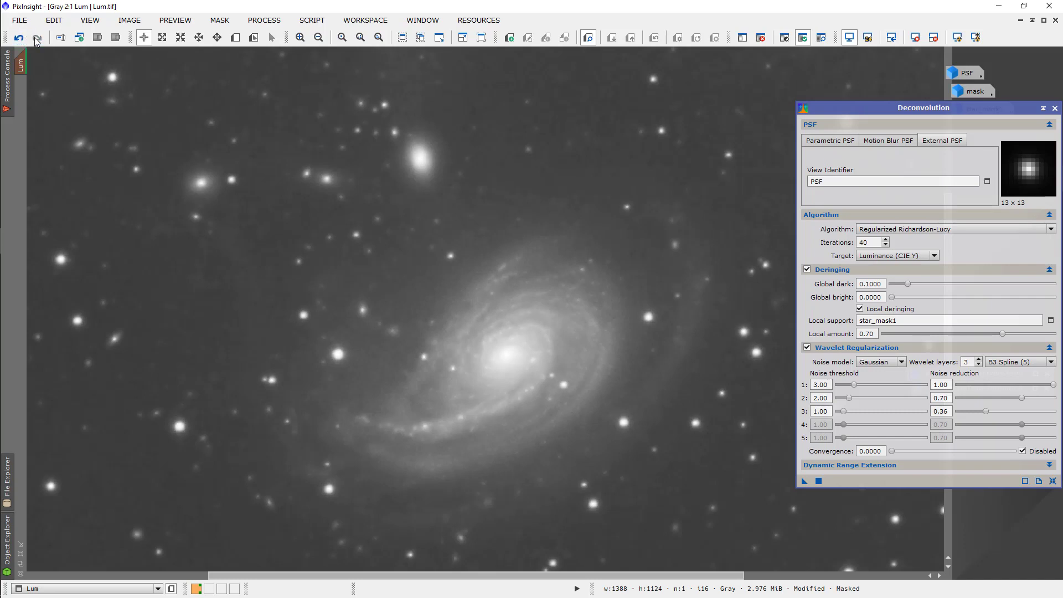